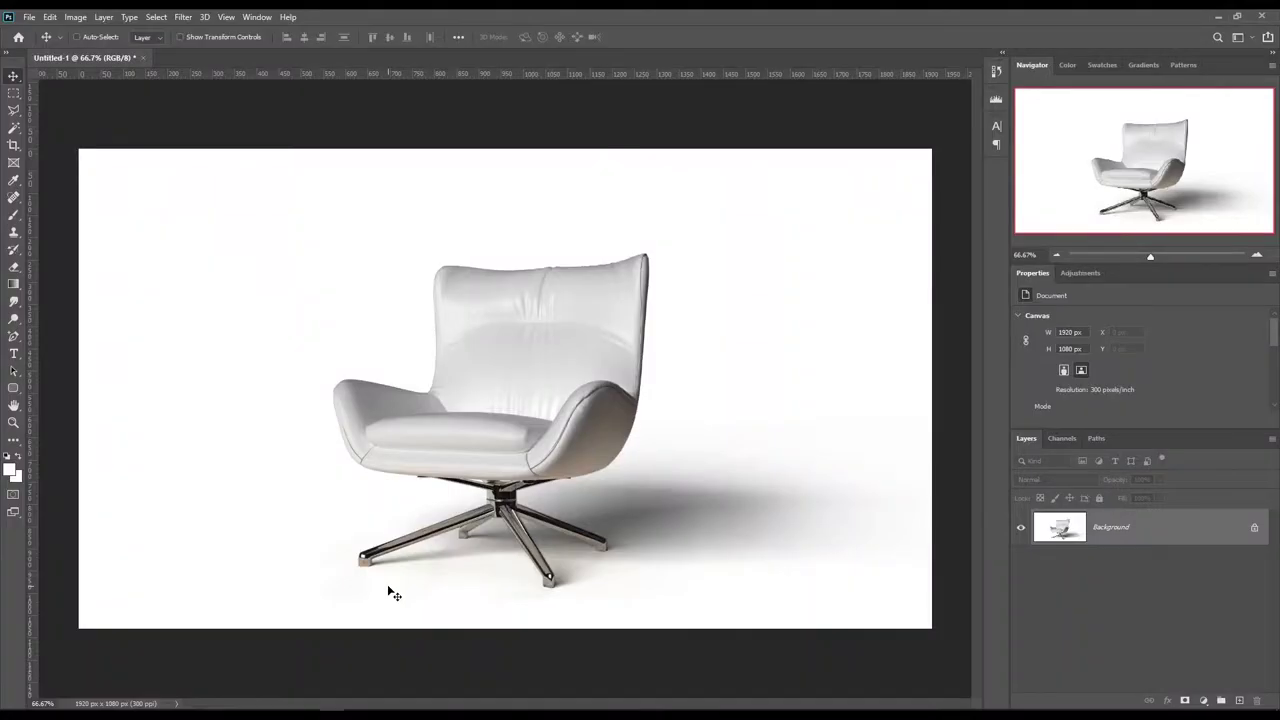
# Step: Switch to the Pen tool in Shape mode for tracing the chair
pyautogui.scroll(2, 350, 565)
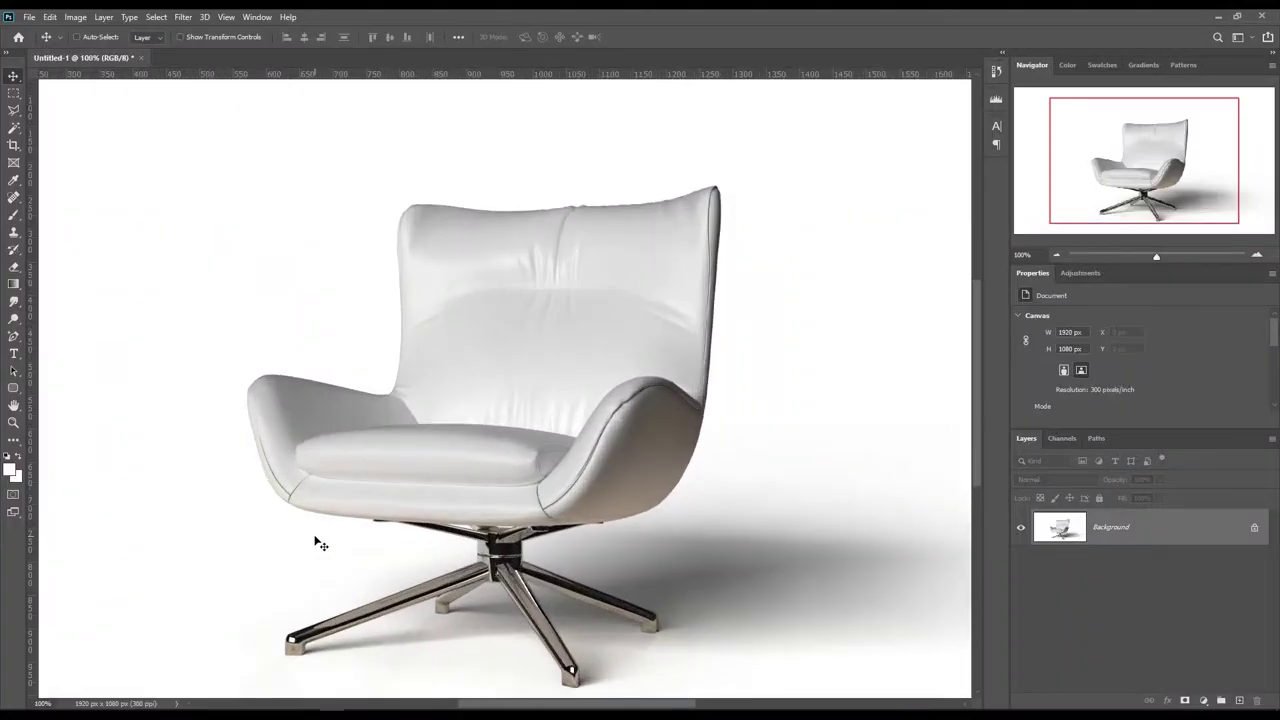
pyautogui.scroll(2, 318, 542)
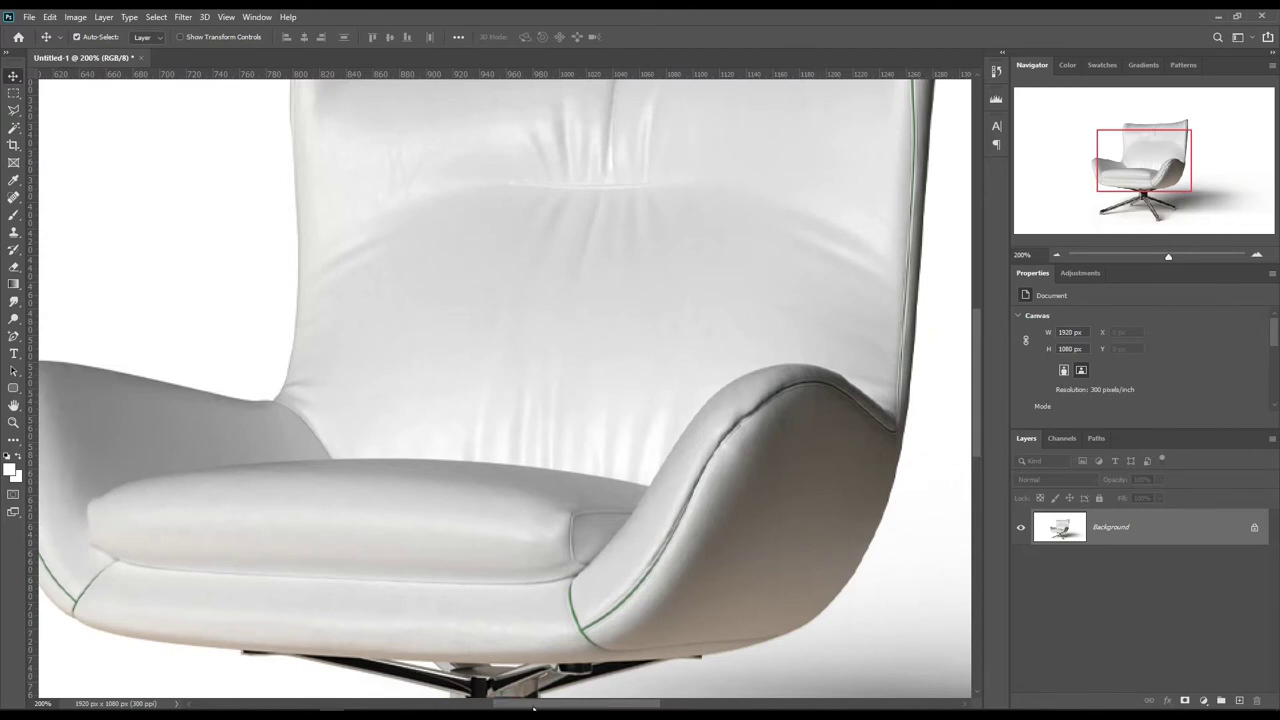
pyautogui.moveTo(533, 708); pyautogui.dragTo(474, 706)
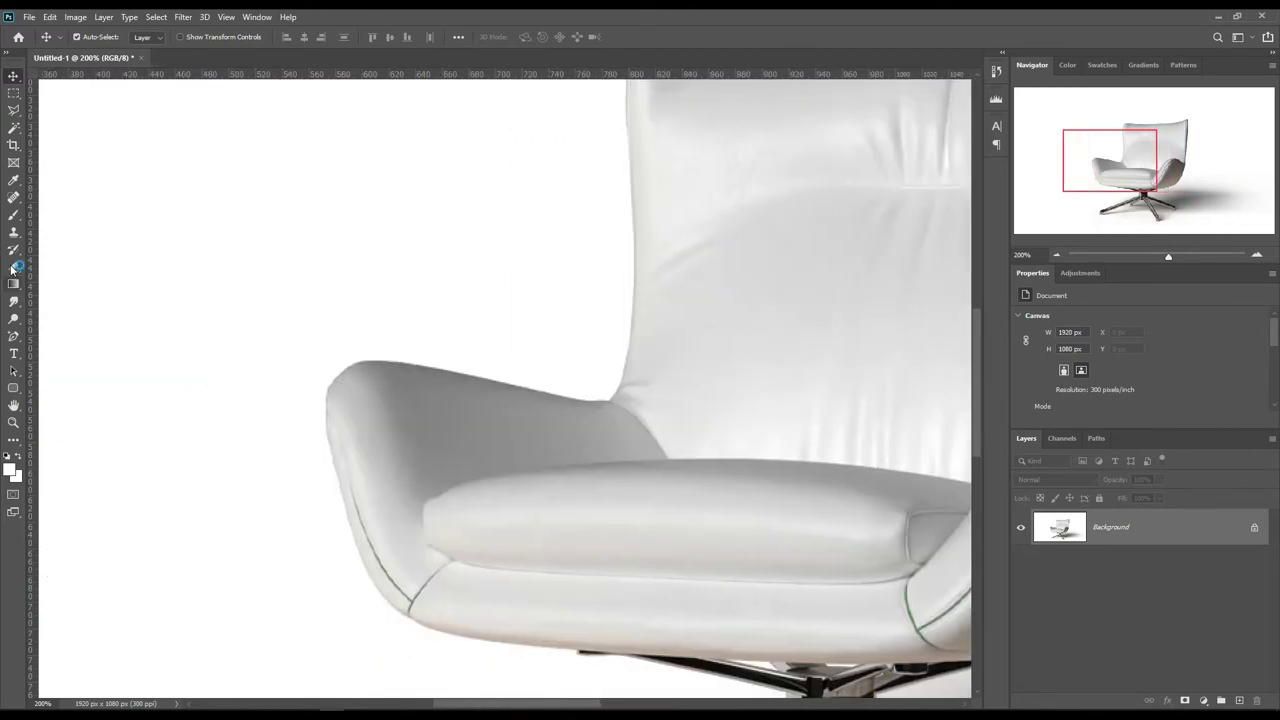
pyautogui.click(13, 336)
pyautogui.rightClick(13, 336)
pyautogui.click(60, 337)
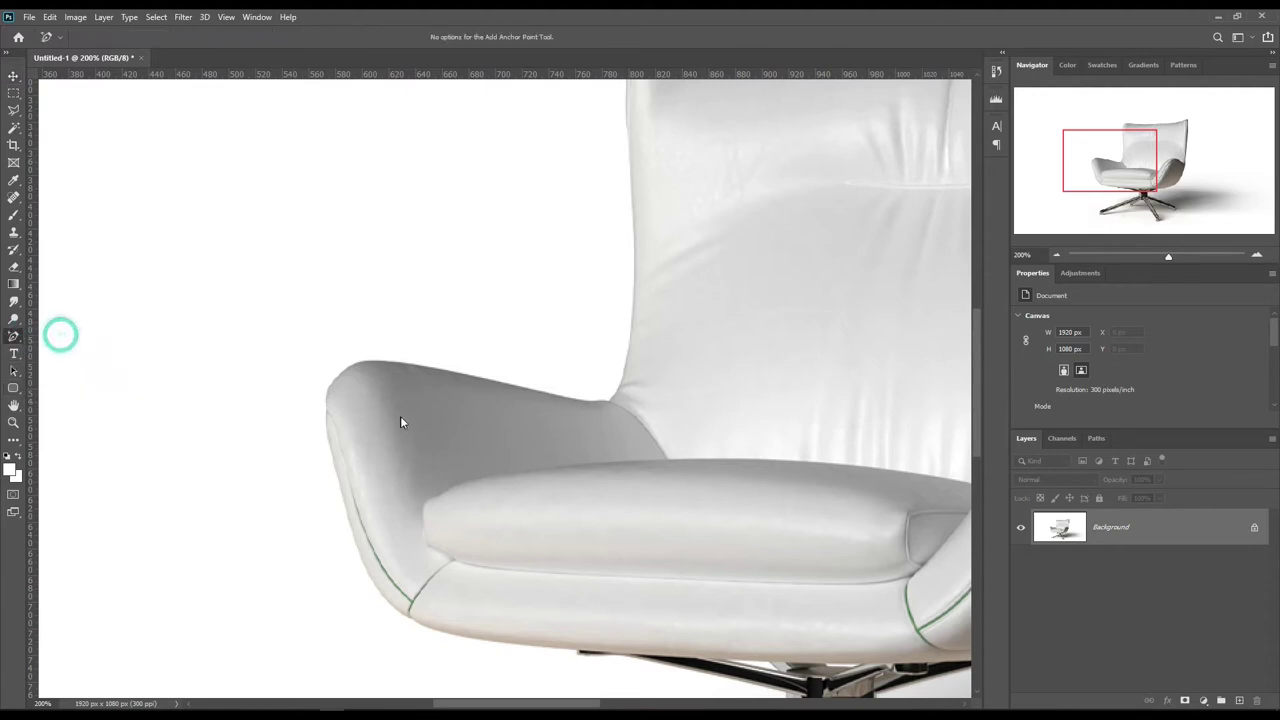
# Step: Place outline points along the left armrest and up the backrest to its top-right
pyautogui.click(327, 410)
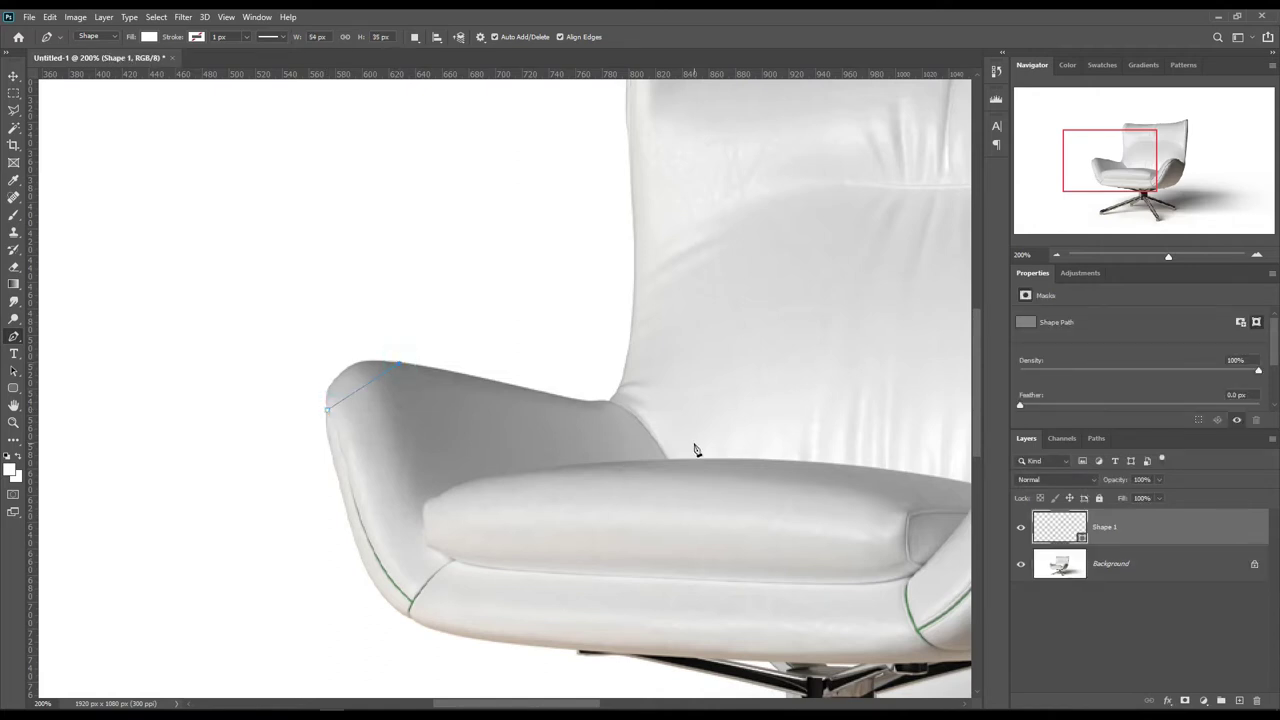
pyautogui.click(610, 402)
pyautogui.scroll(3, 690, 425)
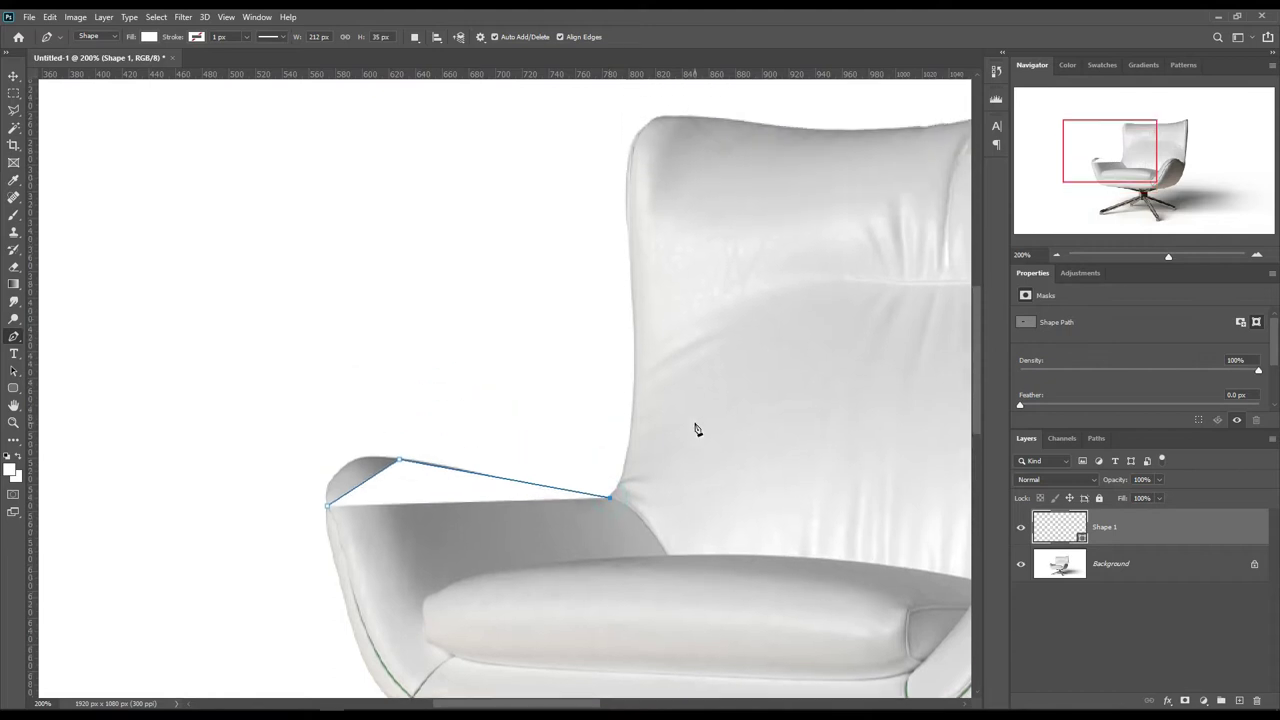
pyautogui.click(630, 236)
pyautogui.click(686, 118)
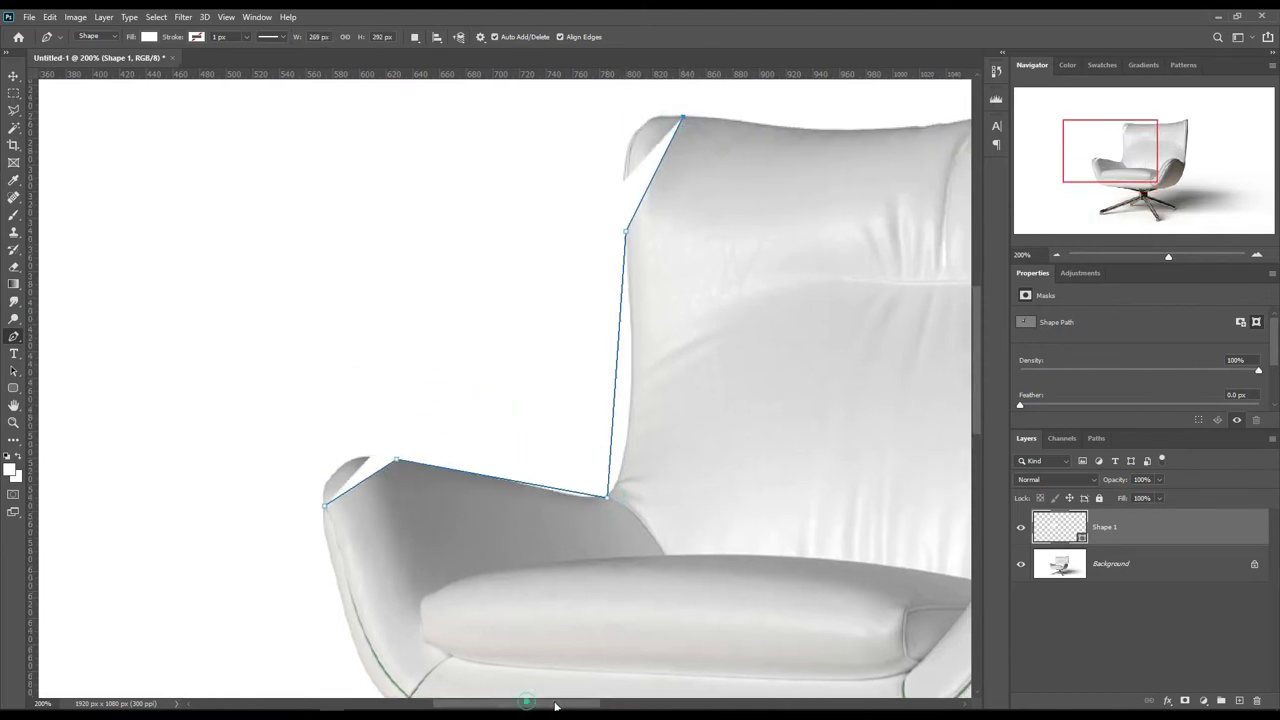
pyautogui.hscroll(10, 474, 327)
pyautogui.scroll(1, 474, 327)
pyautogui.click(778, 115)
# Step: Set the shape layer to 0% opacity, then trace the right armrest and base and close the path
pyautogui.moveTo(1118, 480); pyautogui.dragTo(1030, 481)
pyautogui.scroll(-5, 871, 337)
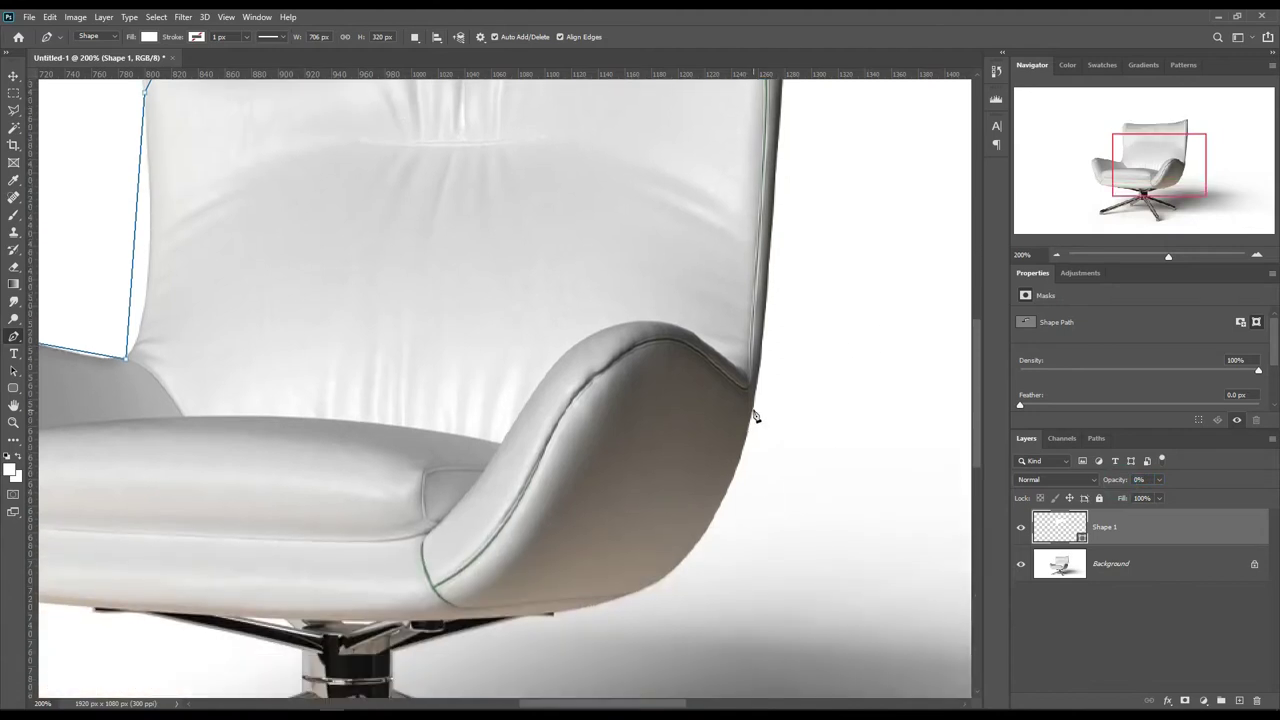
pyautogui.click(754, 406)
pyautogui.scroll(-3, 790, 386)
pyautogui.click(545, 522)
pyautogui.hscroll(-8, 540, 520)
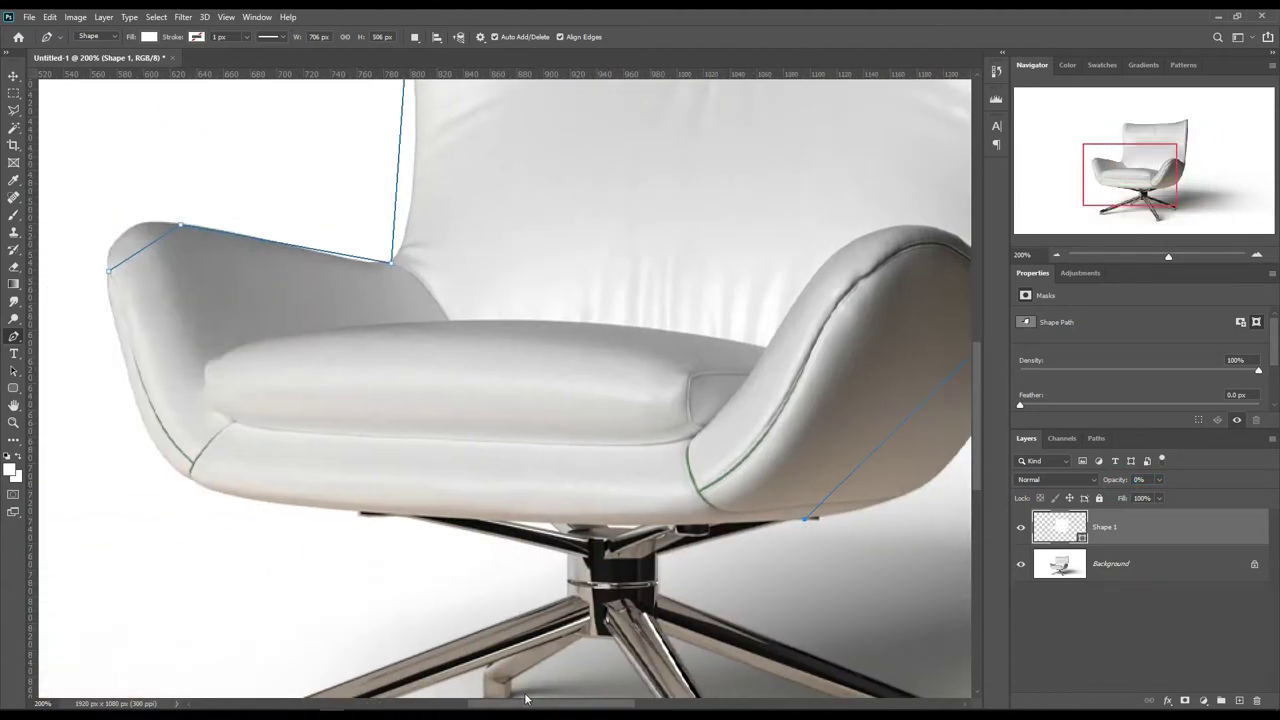
pyautogui.hscroll(-2, 300, 490)
pyautogui.click(263, 479)
pyautogui.click(180, 270)
pyautogui.hotkey('ctrl', '+')
pyautogui.hotkey('ctrl', '+')
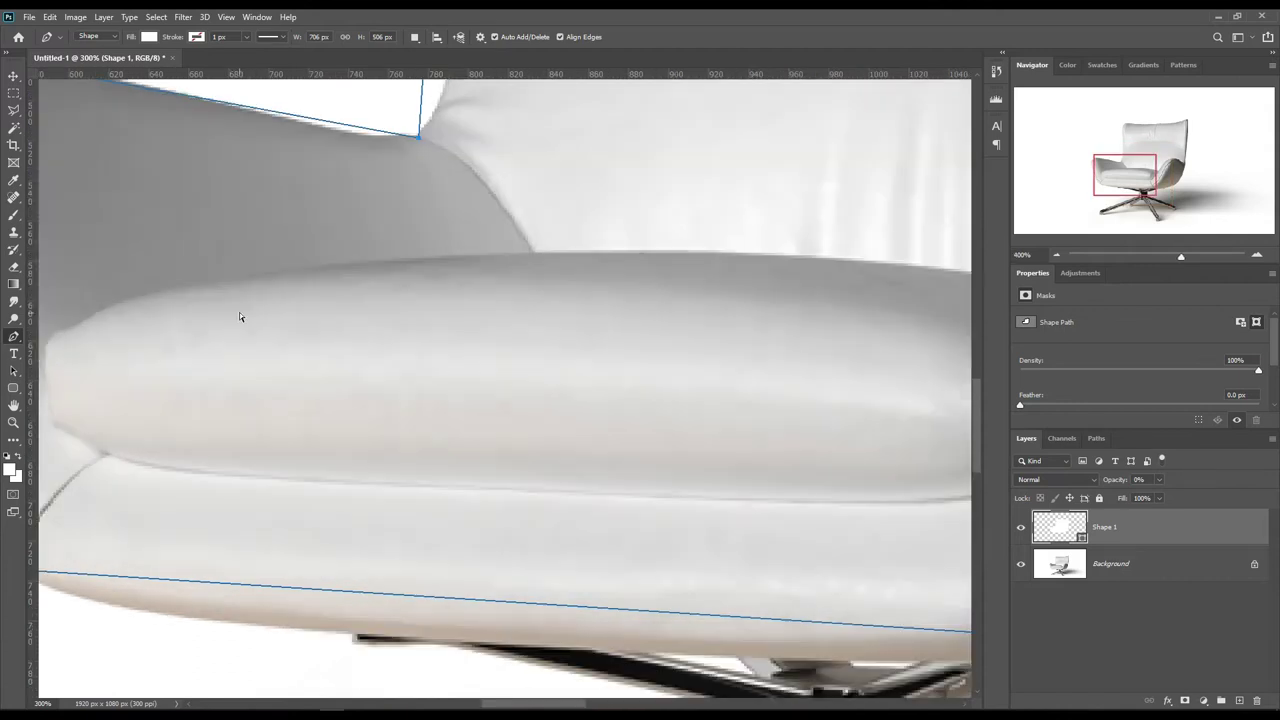
pyautogui.hscroll(-6, 450, 419)
pyautogui.scroll(3, 450, 425)
pyautogui.hscroll(-2, 450, 425)
# Step: With Add Anchor Point, curve the outline around the left armrest's top
pyautogui.scroll(3, 449, 380)
pyautogui.rightClick(14, 336)
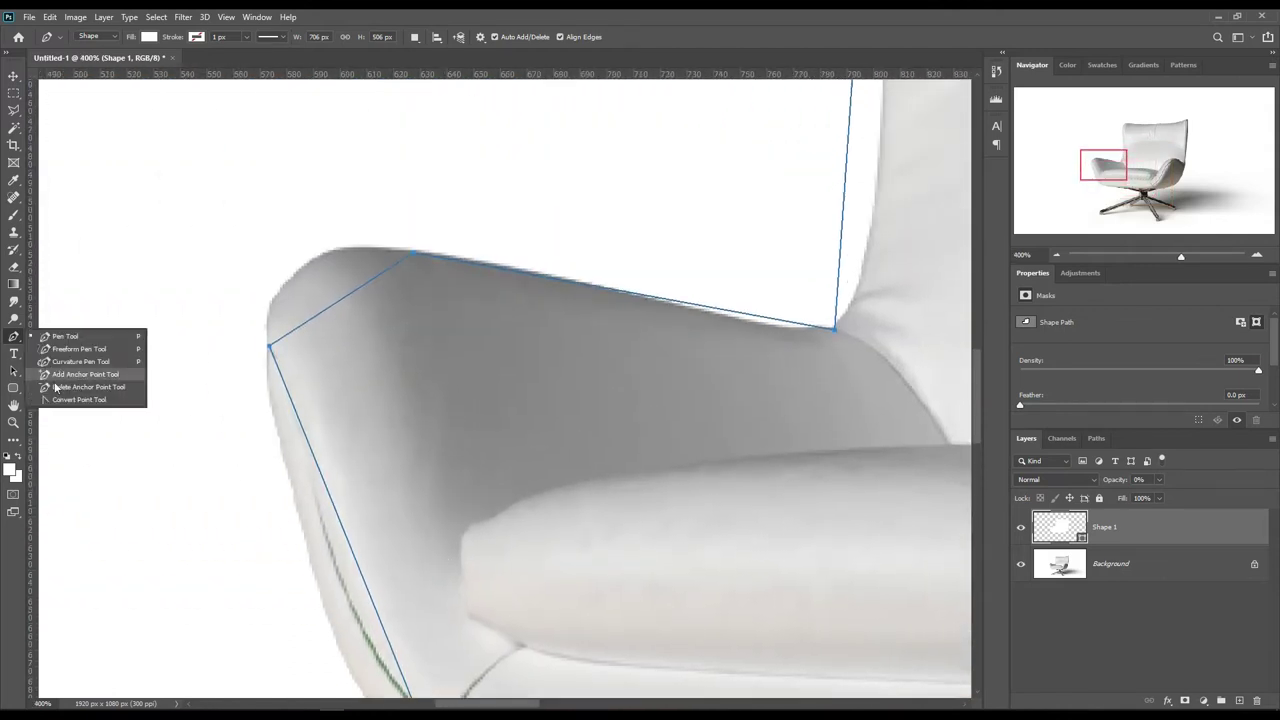
pyautogui.click(85, 372)
pyautogui.moveTo(330, 344); pyautogui.dragTo(345, 255)
pyautogui.moveTo(650, 295); pyautogui.dragTo(652, 306)
pyautogui.scroll(-3, 295, 286)
pyautogui.moveTo(378, 434); pyautogui.dragTo(267, 293)
pyautogui.scroll(-3, 265, 190)
pyautogui.moveTo(395, 412); pyautogui.dragTo(337, 354)
pyautogui.scroll(-3, 508, 471)
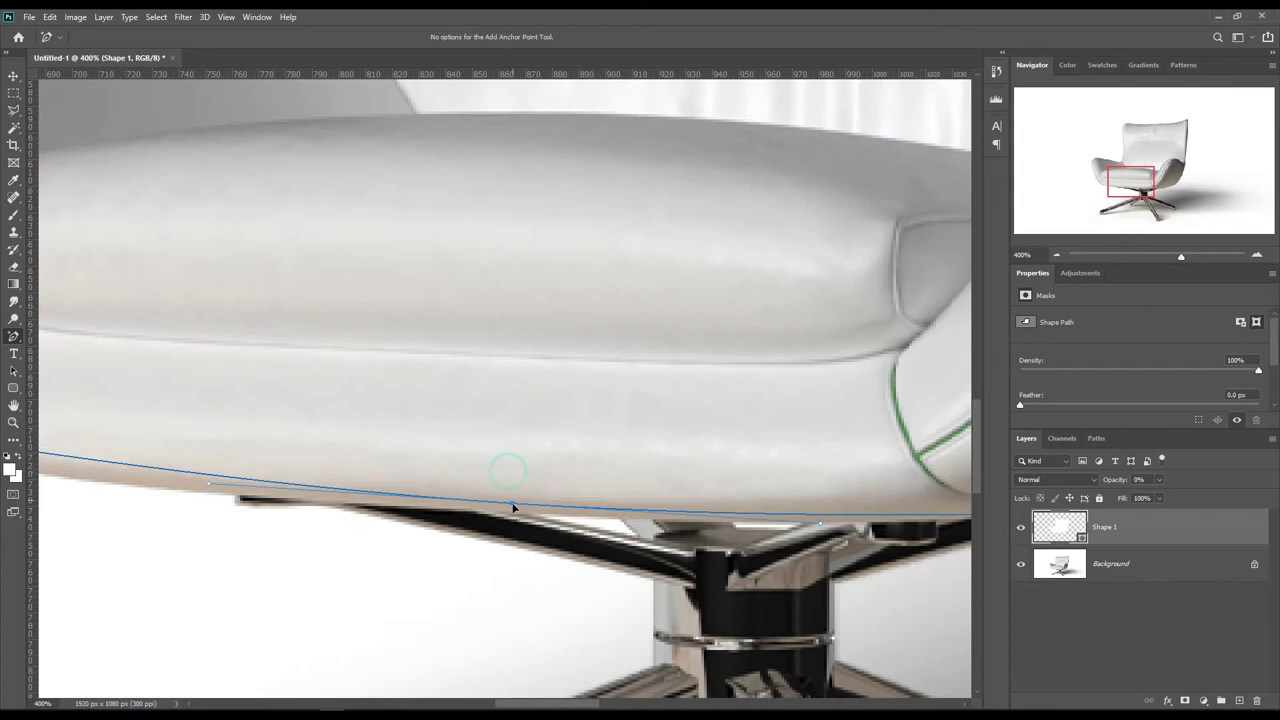
pyautogui.scroll(3, 508, 471)
# Step: Bend the bottom edge along the seat underside and under the right armrest
pyautogui.moveTo(586, 443)
pyautogui.mouseDown()
pyautogui.moveTo(586, 488)
pyautogui.moveTo(471, 467)
pyautogui.mouseUp()
pyautogui.hscroll(5, 470, 466)
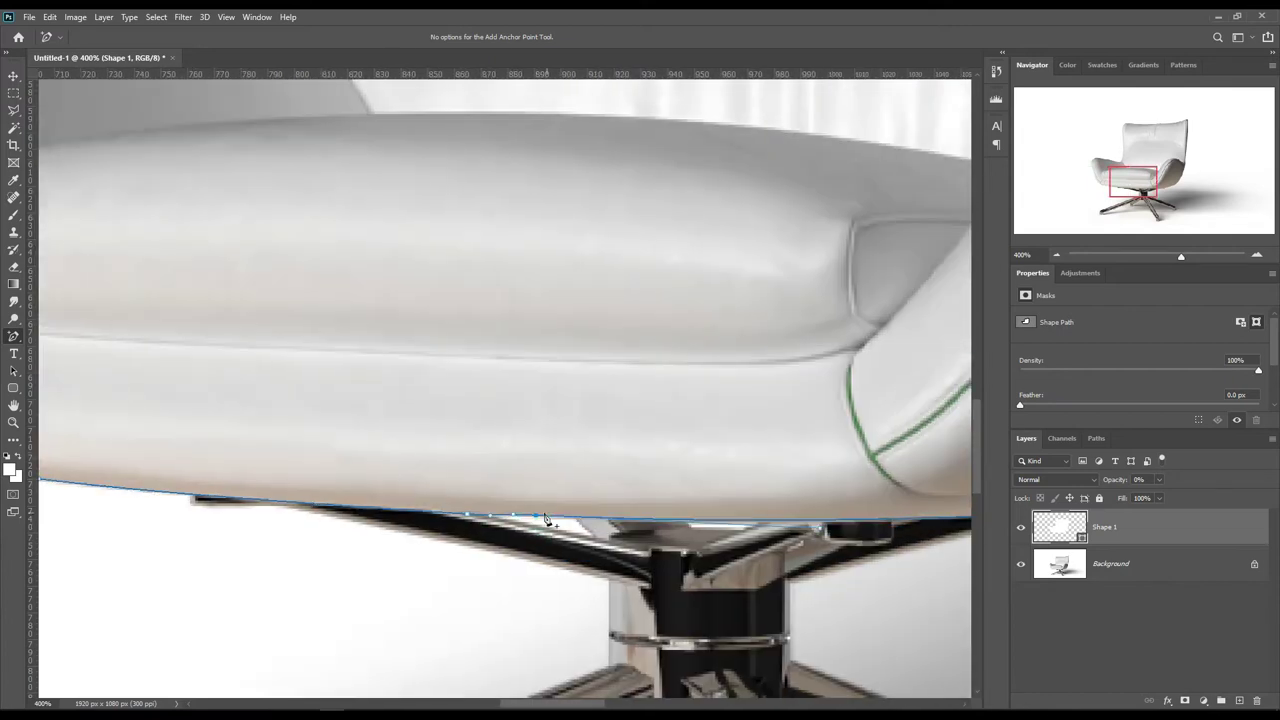
pyautogui.hscroll(5, 663, 563)
pyautogui.hscroll(3, 663, 563)
pyautogui.moveTo(612, 397); pyautogui.dragTo(500, 509)
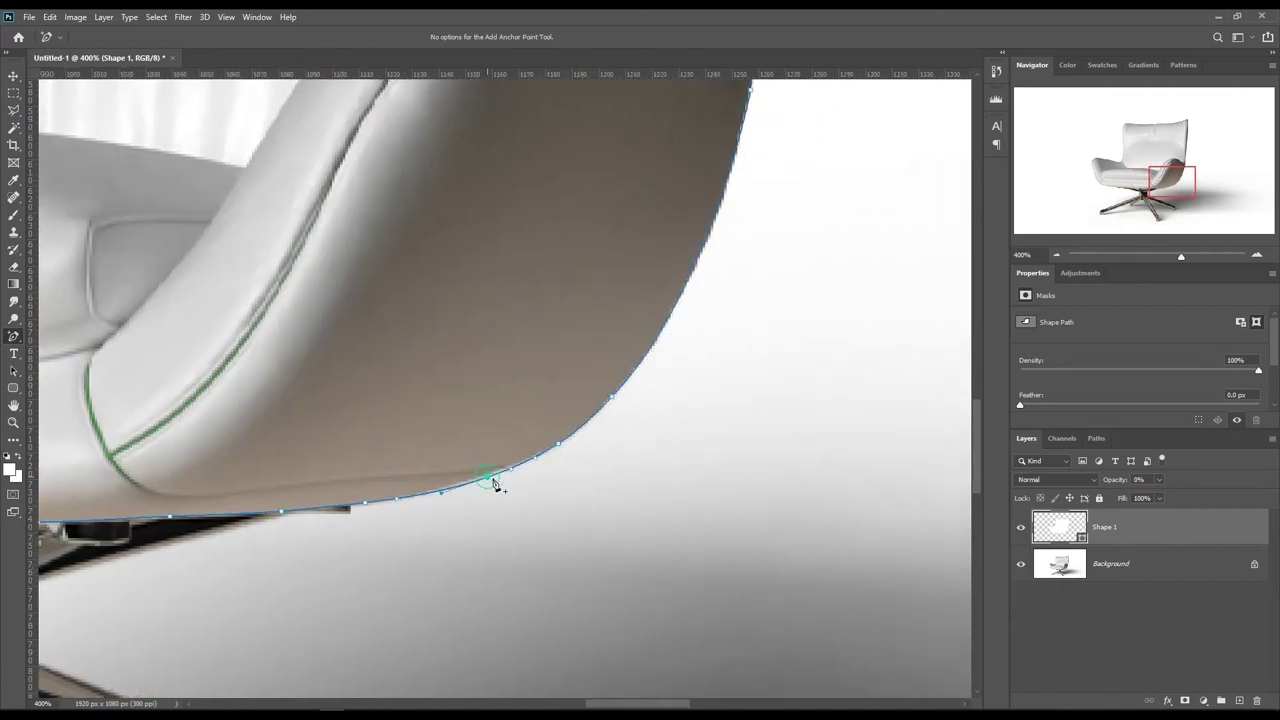
pyautogui.scroll(1, 491, 486)
pyautogui.scroll(2, 800, 305)
pyautogui.scroll(2, 791, 300)
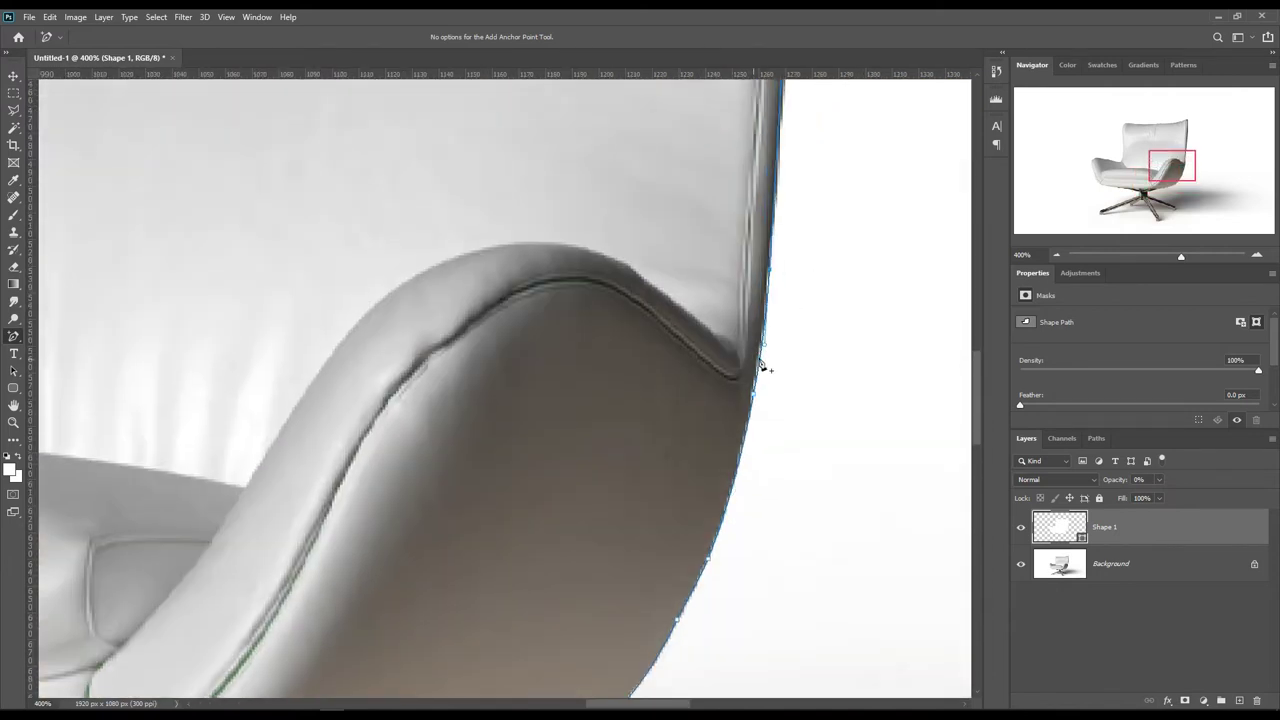
pyautogui.scroll(3, 800, 290)
pyautogui.scroll(2, 834, 263)
pyautogui.scroll(1, 820, 254)
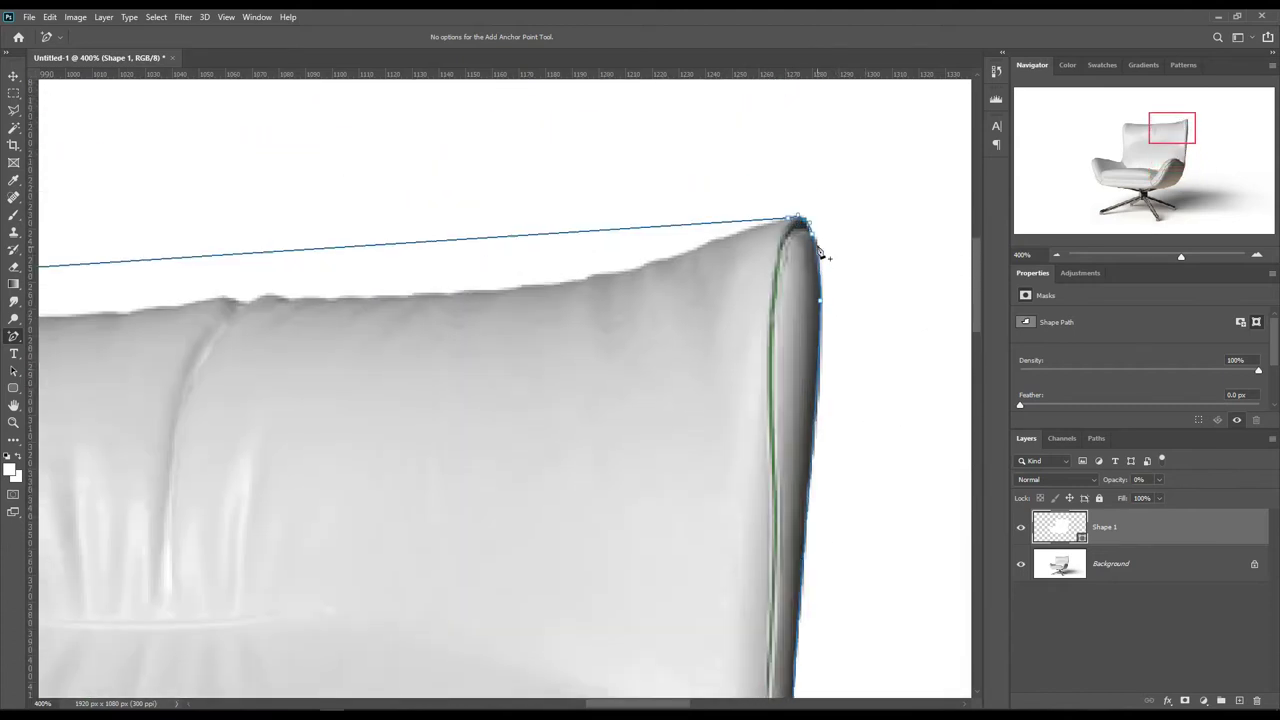
pyautogui.scroll(1, 826, 277)
# Step: Curve the outline to the backrest's wavy top and top-left corner, then fit on screen
pyautogui.moveTo(591, 290); pyautogui.dragTo(593, 330)
pyautogui.moveTo(709, 291); pyautogui.dragTo(697, 308)
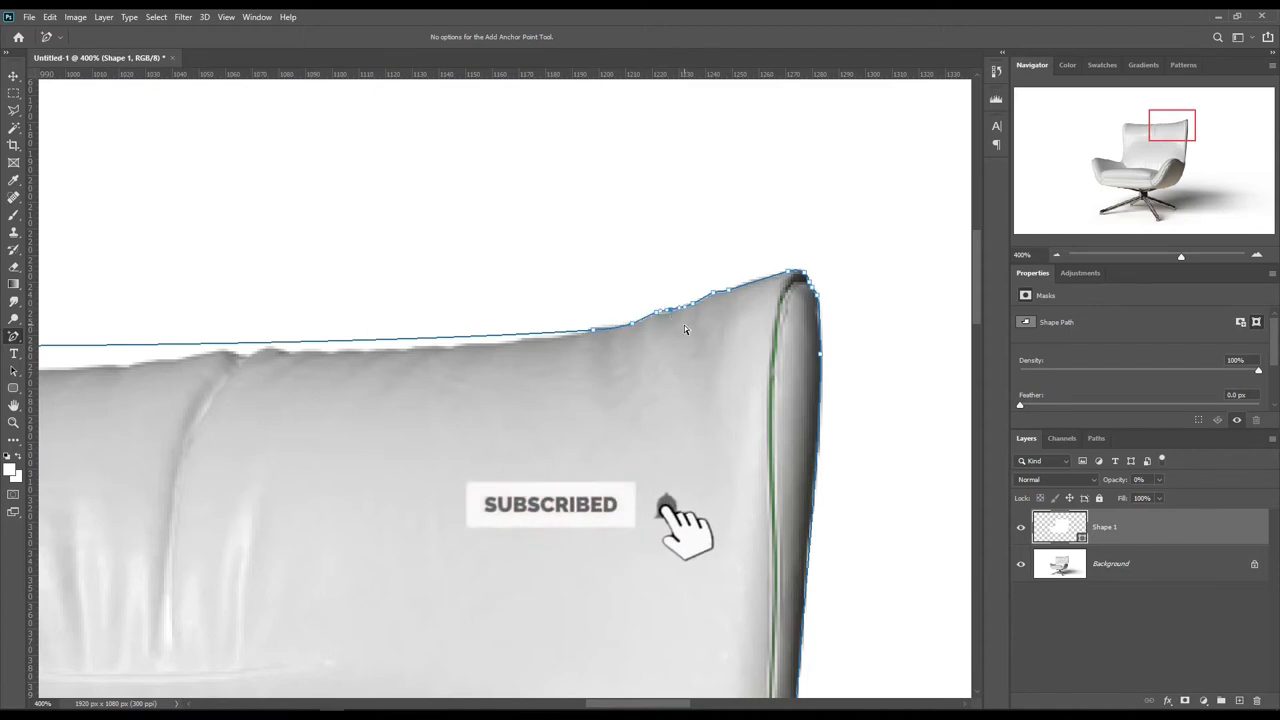
pyautogui.moveTo(466, 346); pyautogui.dragTo(481, 360)
pyautogui.moveTo(297, 352); pyautogui.dragTo(146, 371)
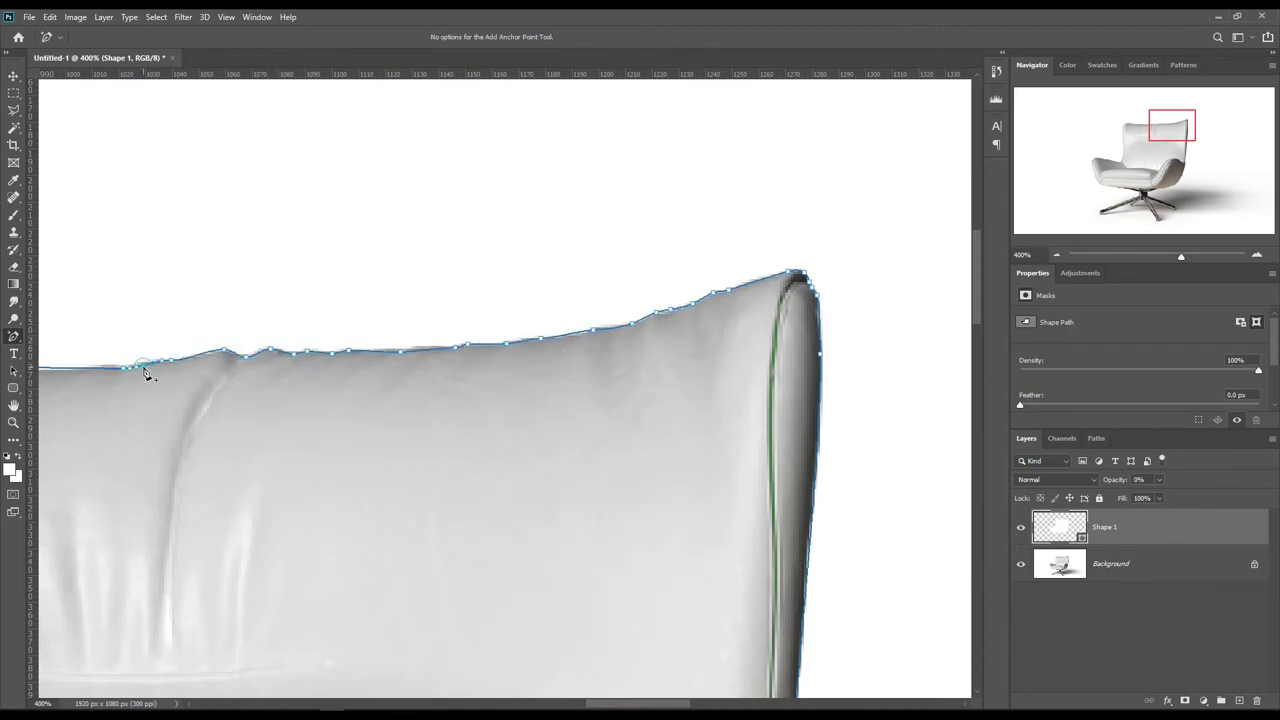
pyautogui.hscroll(-5, 146, 371)
pyautogui.moveTo(635, 365); pyautogui.dragTo(638, 395)
pyautogui.moveTo(153, 460); pyautogui.dragTo(184, 360)
pyautogui.scroll(-10, 261, 346)
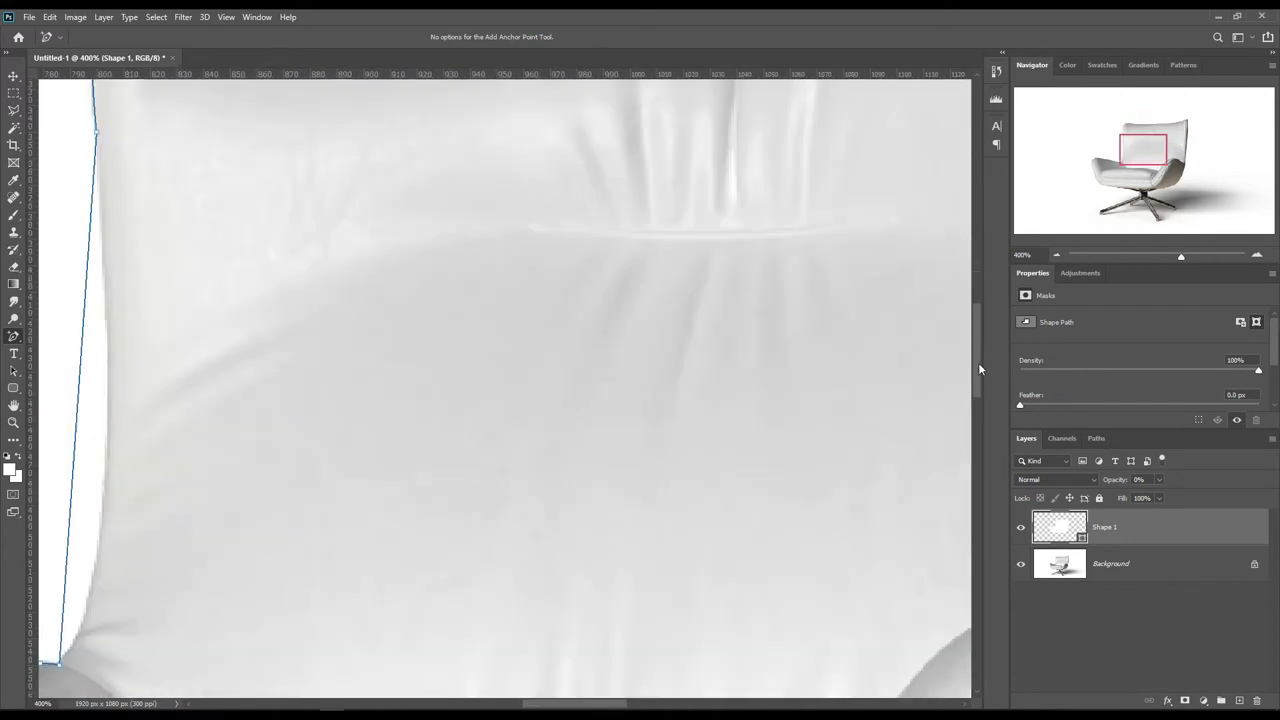
pyautogui.moveTo(100, 440); pyautogui.dragTo(105, 393)
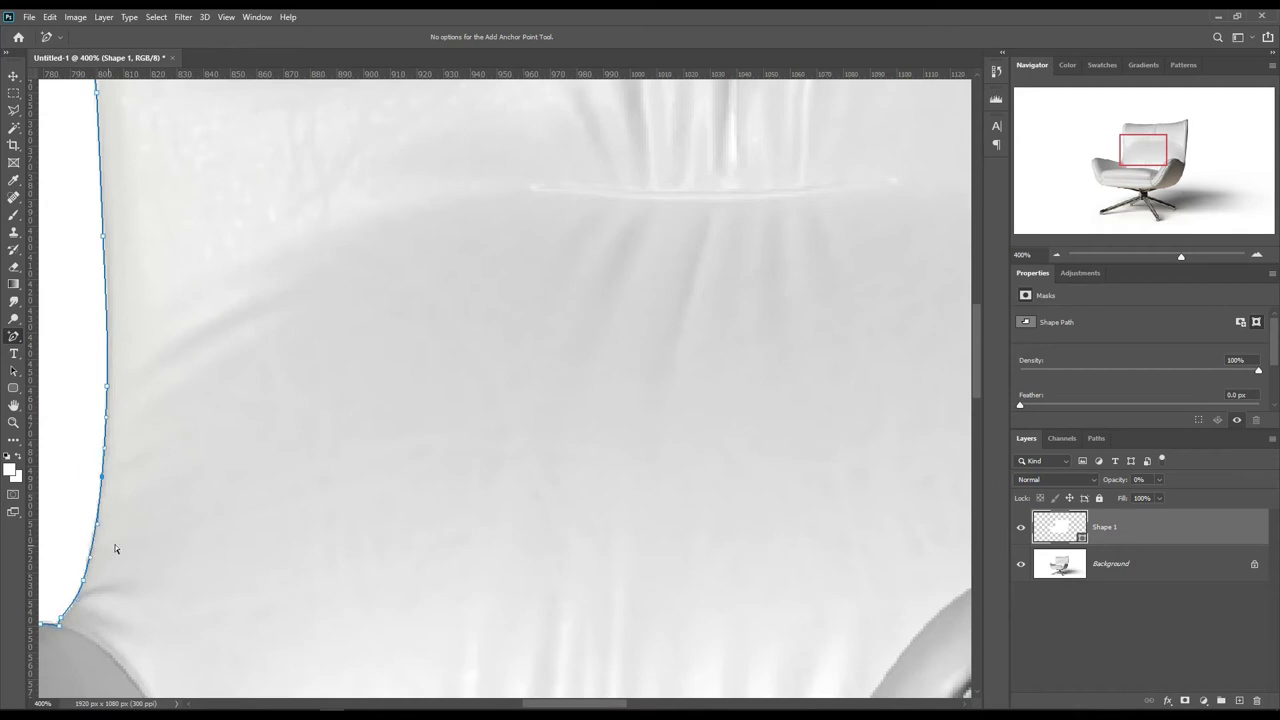
pyautogui.hotkey('ctrl', '0')
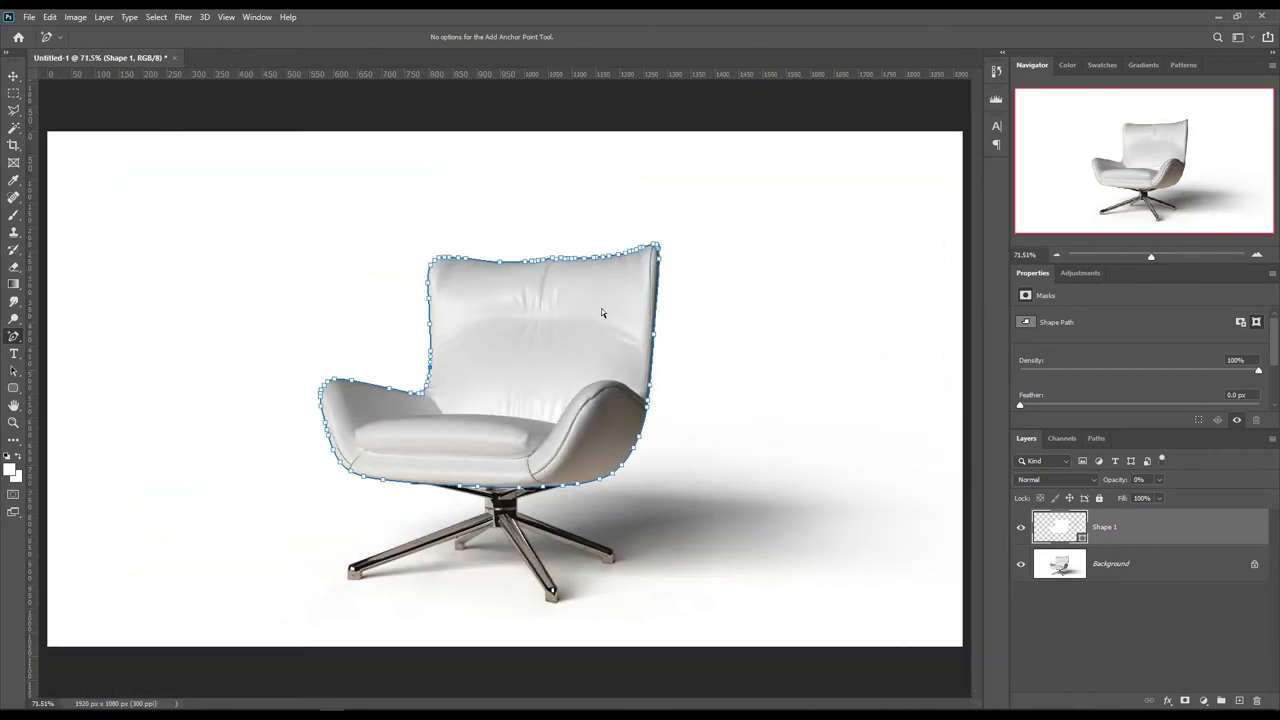
# Step: Add a pure red Color Fill 1 layer masked to the chair outline
pyautogui.click(1078, 623)
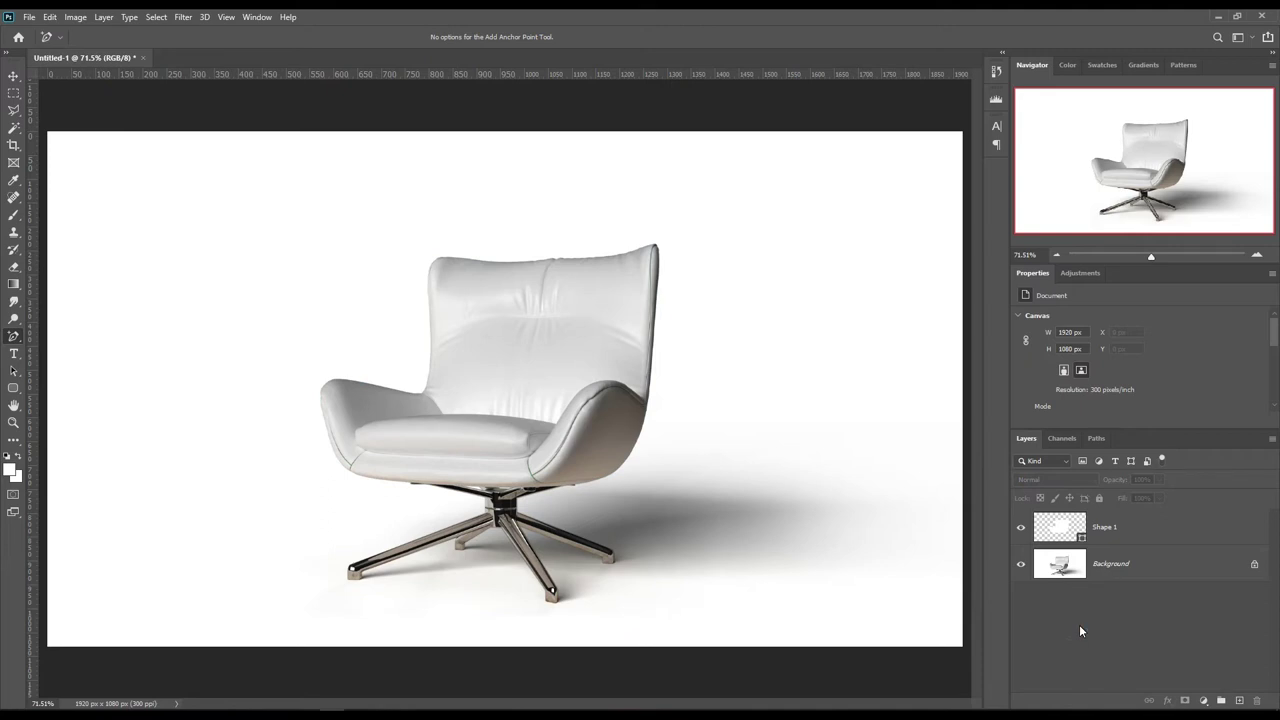
pyautogui.keyDown('ctrl'); pyautogui.click(1083, 541); pyautogui.keyUp('ctrl')
pyautogui.click(1180, 565)
pyautogui.click(1203, 700)
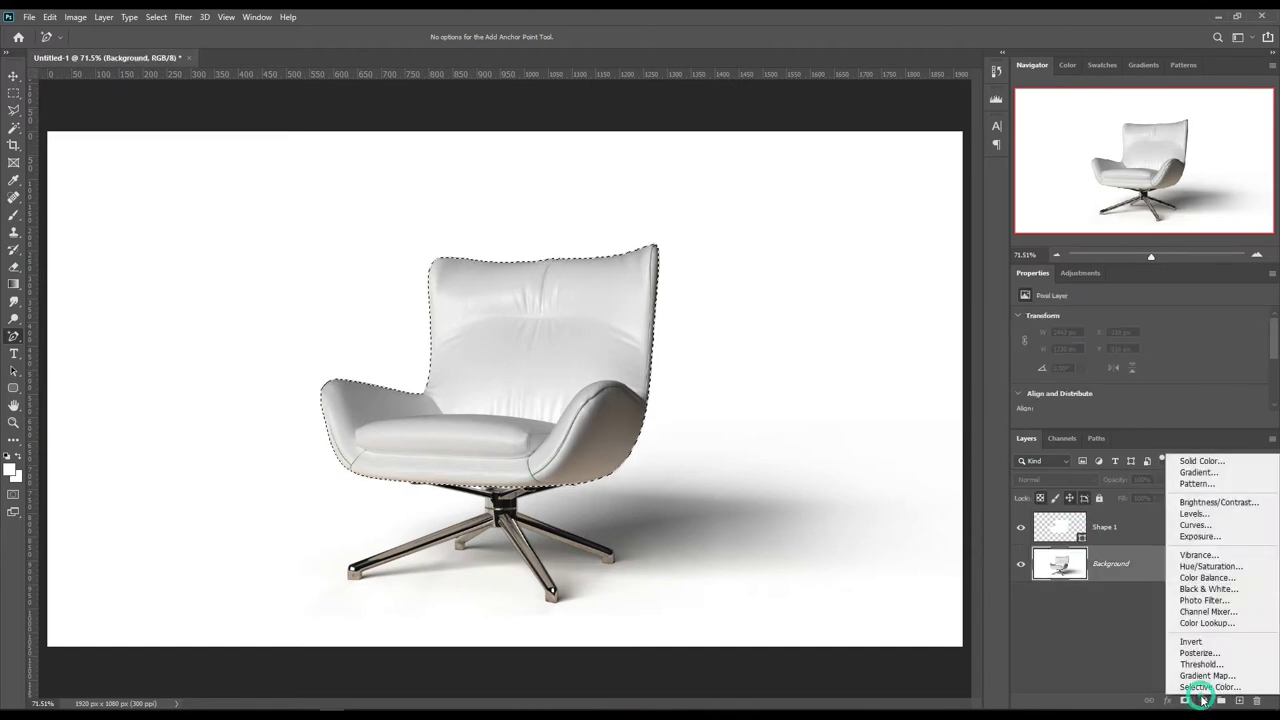
pyautogui.click(1212, 462)
pyautogui.moveTo(968, 309); pyautogui.dragTo(1058, 275)
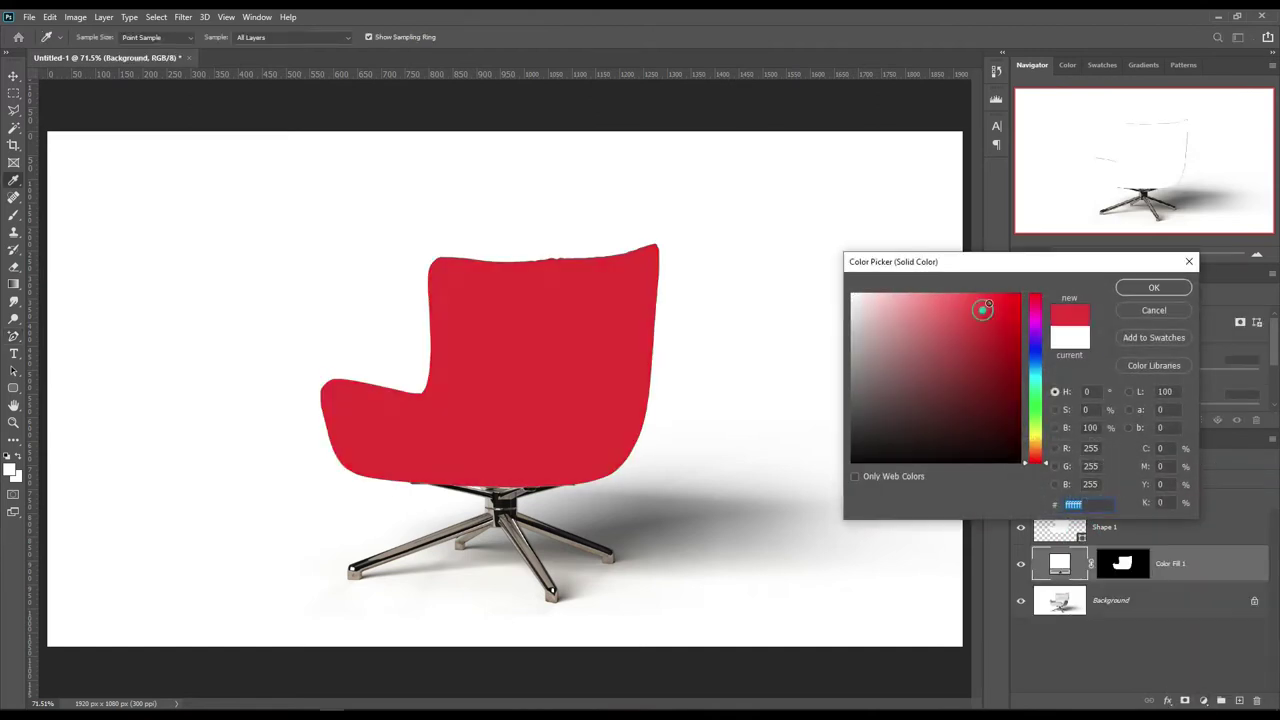
pyautogui.click(1135, 290)
pyautogui.click(1122, 563)
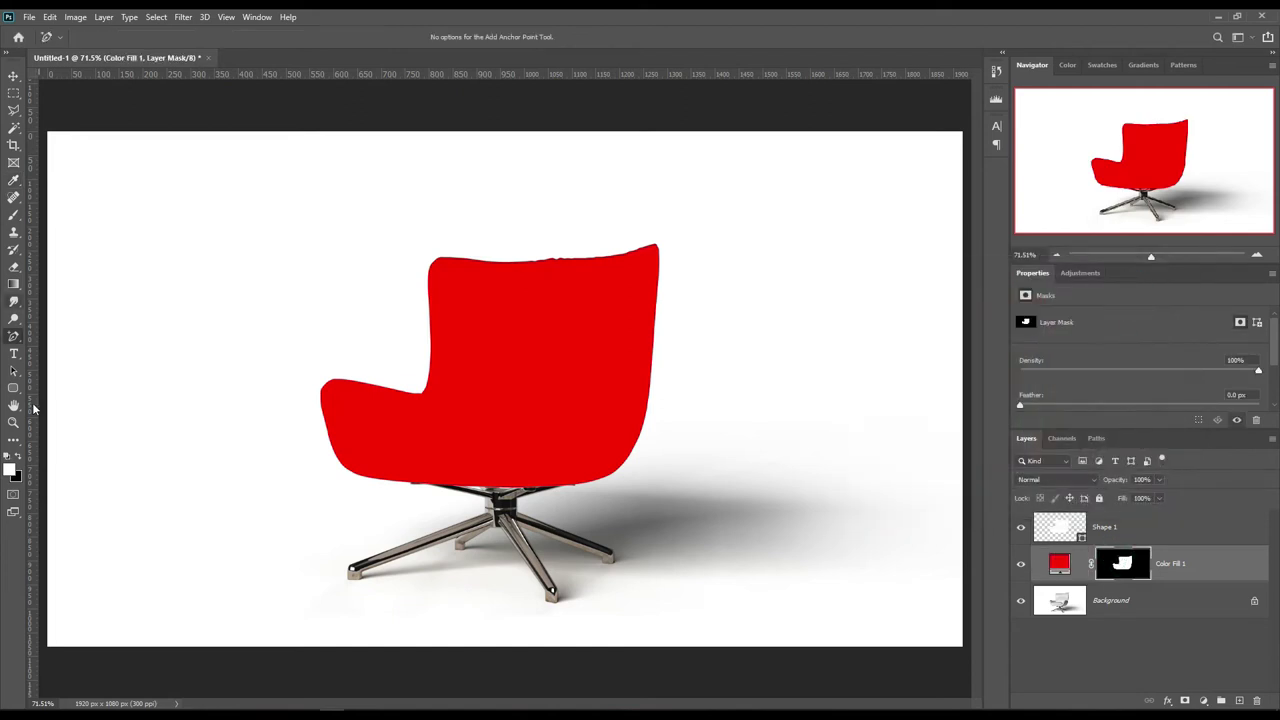
# Step: Blur the mask's left, right and top edges with a small brush, then load it as a selection on Background
pyautogui.click(14, 303)
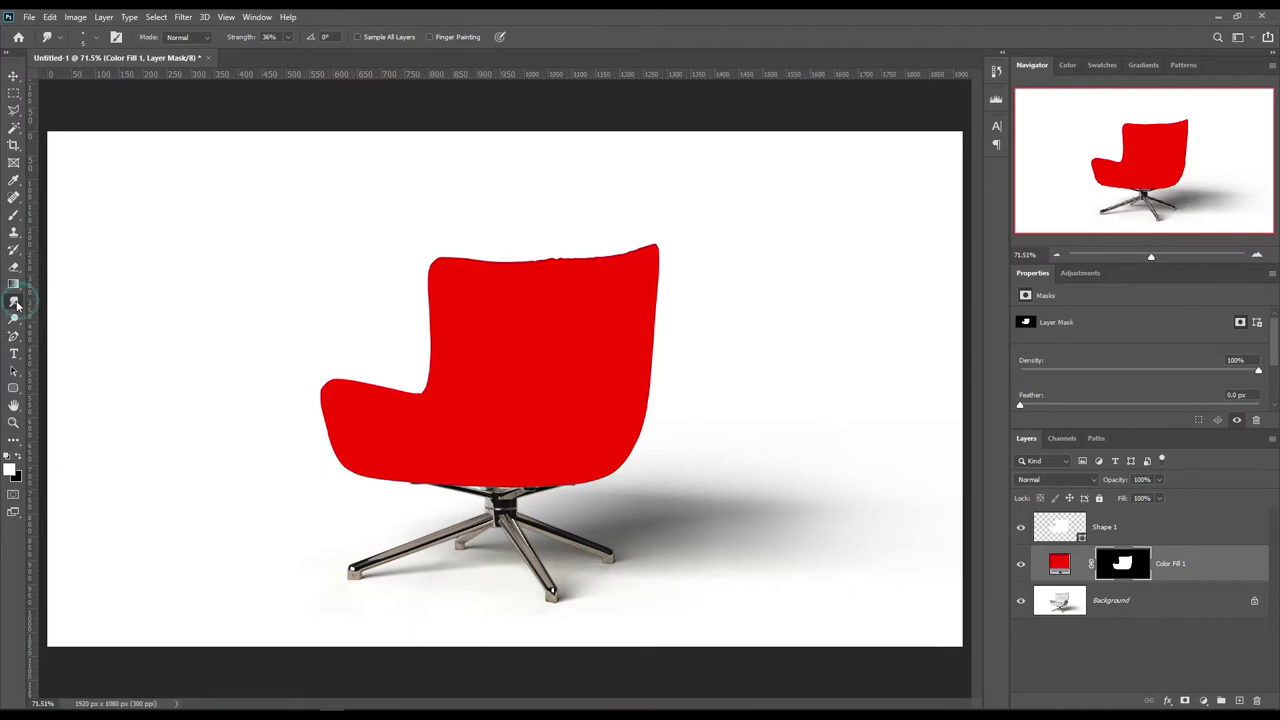
pyautogui.rightClick(15, 306)
pyautogui.click(65, 301)
pyautogui.rightClick(14, 303)
pyautogui.click(65, 301)
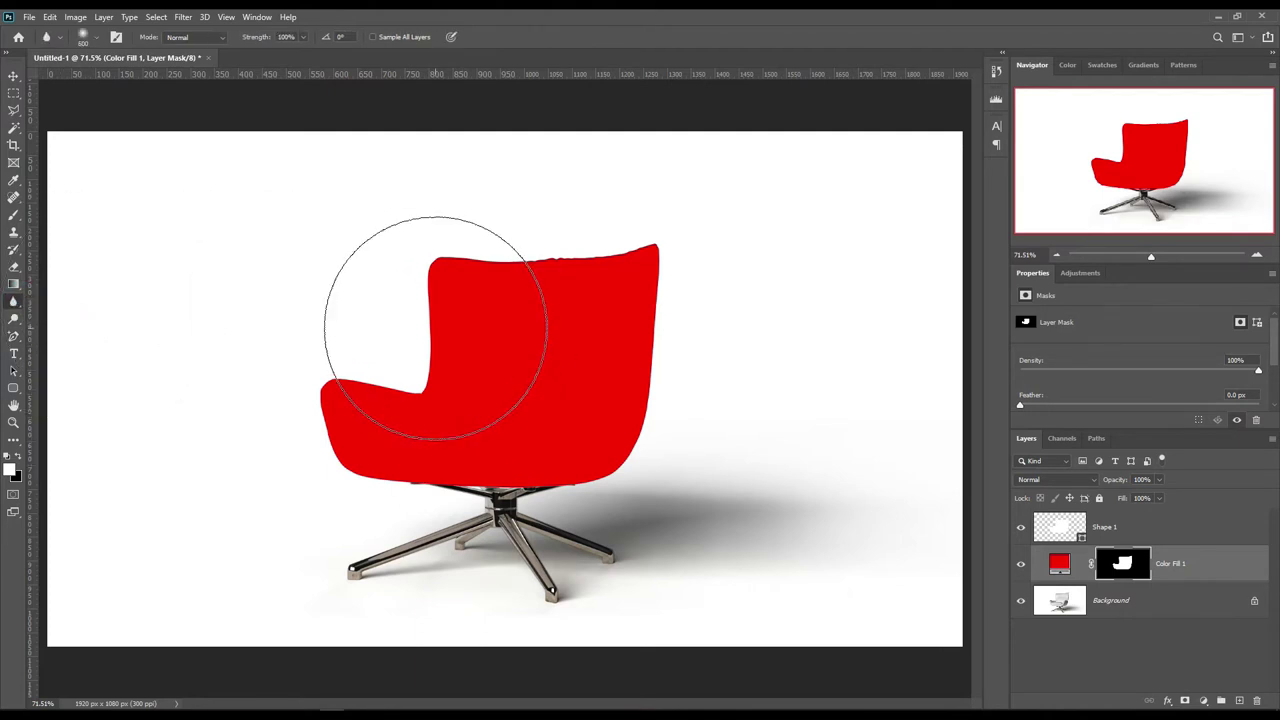
pyautogui.press('[')
pyautogui.press('[')
pyautogui.press('[')
pyautogui.press('[')
pyautogui.moveTo(436, 276)
pyautogui.mouseDown()
pyautogui.moveTo(425, 345)
pyautogui.moveTo(339, 440)
pyautogui.mouseUp()
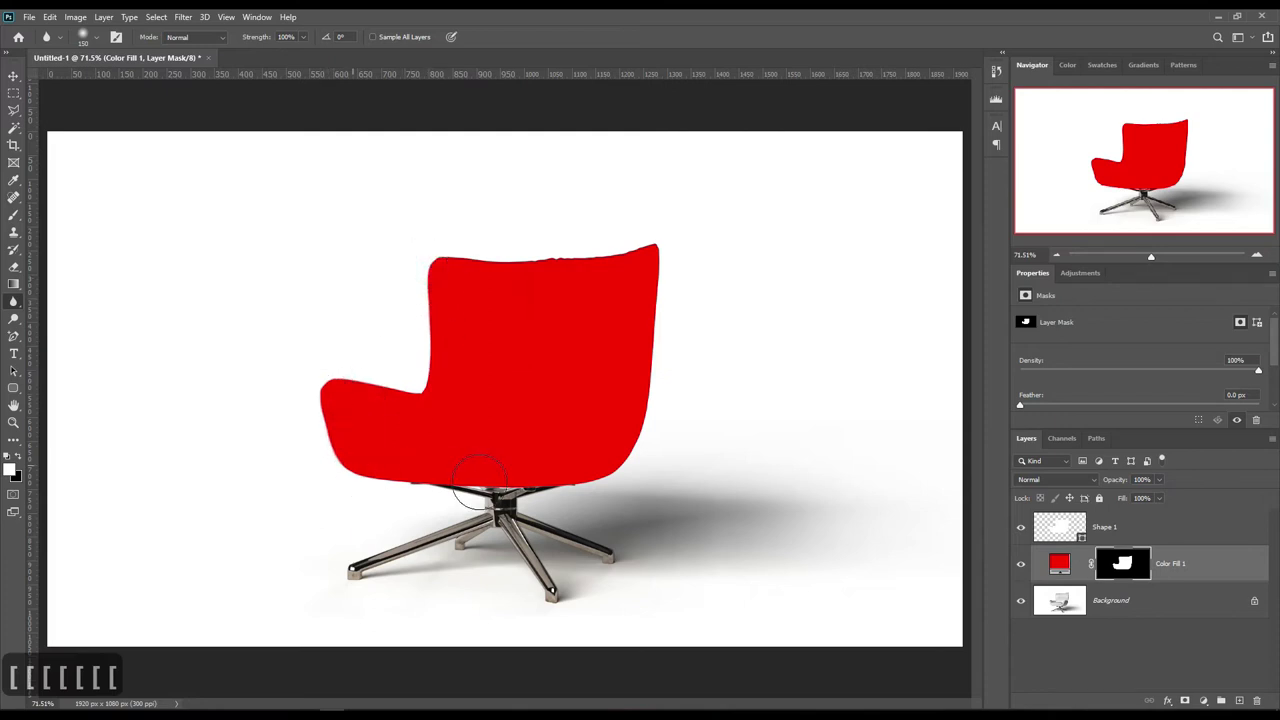
pyautogui.moveTo(650, 293); pyautogui.dragTo(657, 251)
pyautogui.moveTo(468, 268)
pyautogui.mouseDown()
pyautogui.moveTo(500, 257)
pyautogui.moveTo(394, 371)
pyautogui.moveTo(323, 394)
pyautogui.mouseUp()
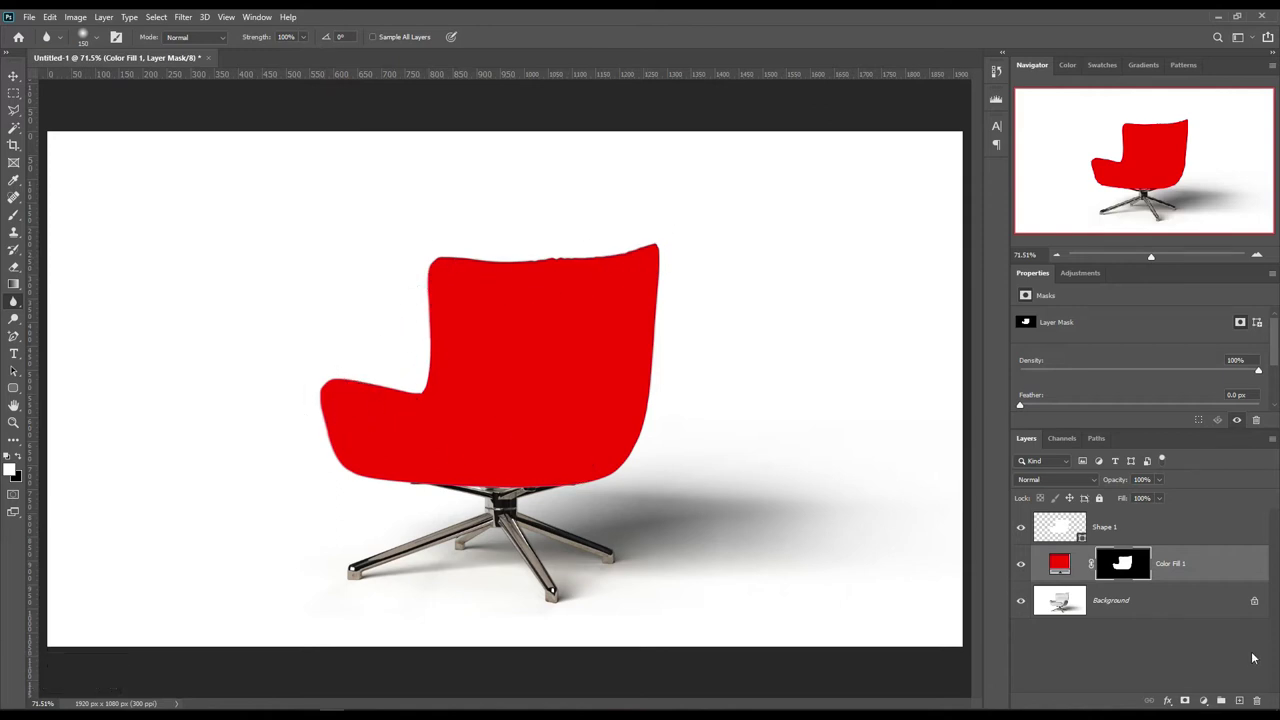
pyautogui.keyDown('ctrl'); pyautogui.click(1115, 566); pyautogui.keyUp('ctrl')
pyautogui.click(1111, 602)
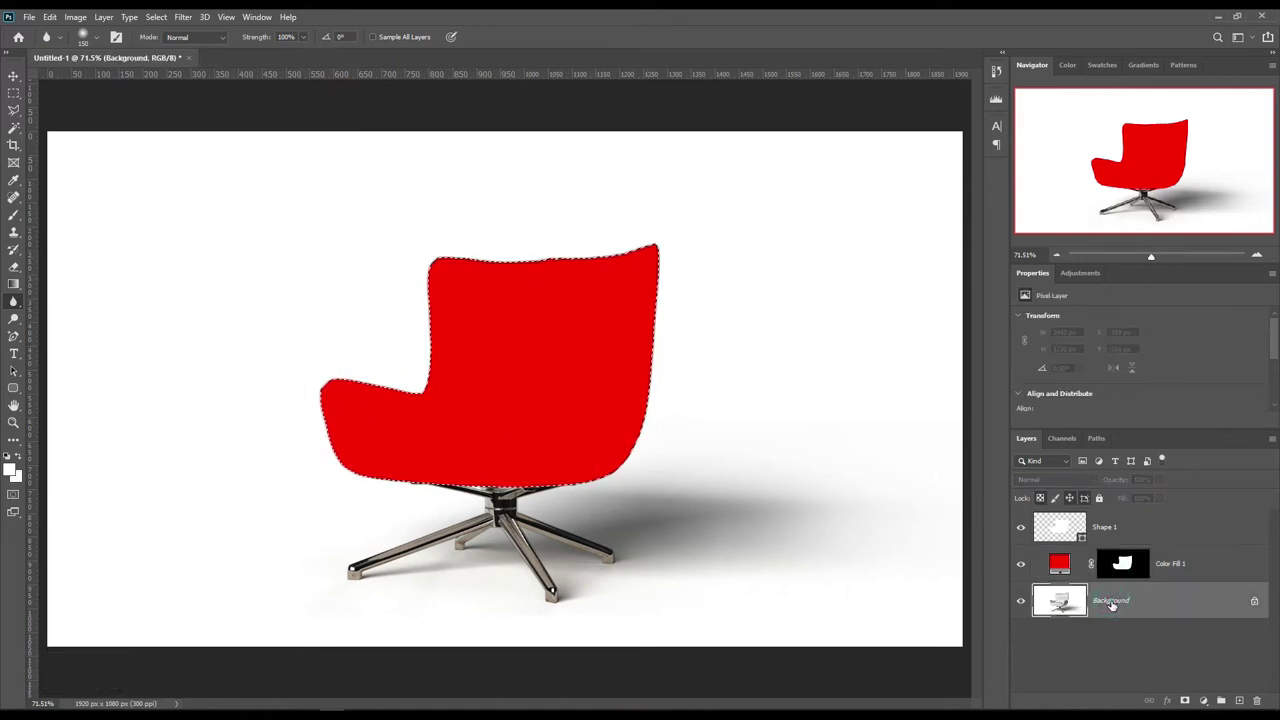
# Step: Copy the chair to Layer 1 above Color Fill 1, and hide Shape 1 inside Group 1
pyautogui.hotkey('ctrl', 'j')
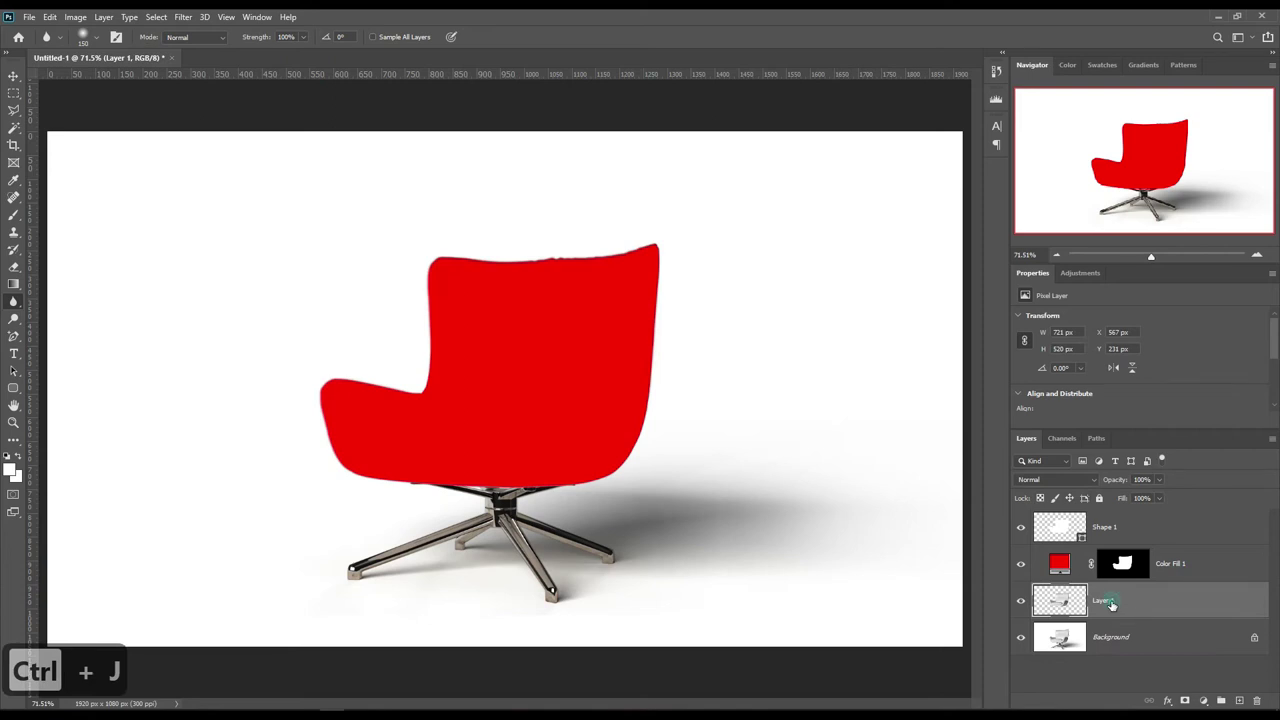
pyautogui.moveTo(1111, 602)
pyautogui.mouseDown()
pyautogui.moveTo(1092, 558)
pyautogui.moveTo(1221, 700)
pyautogui.mouseUp()
pyautogui.click(1022, 528)
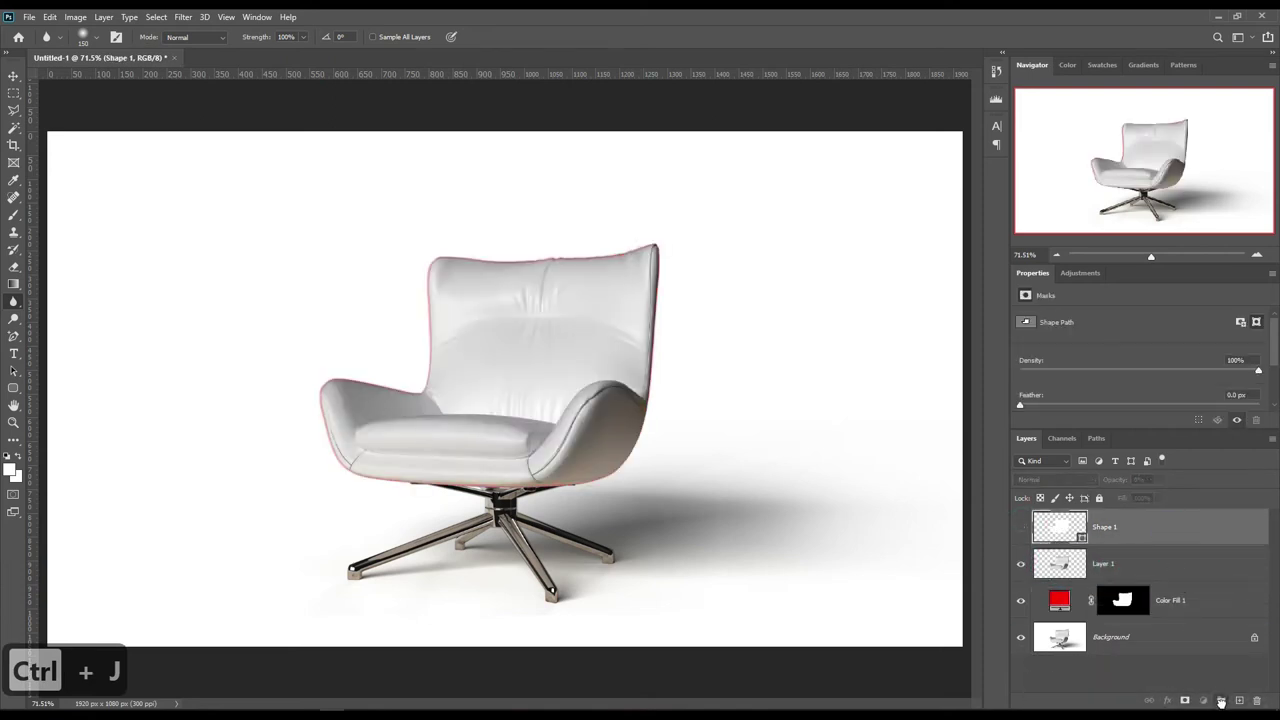
pyautogui.click(1037, 517)
pyautogui.click(1021, 517)
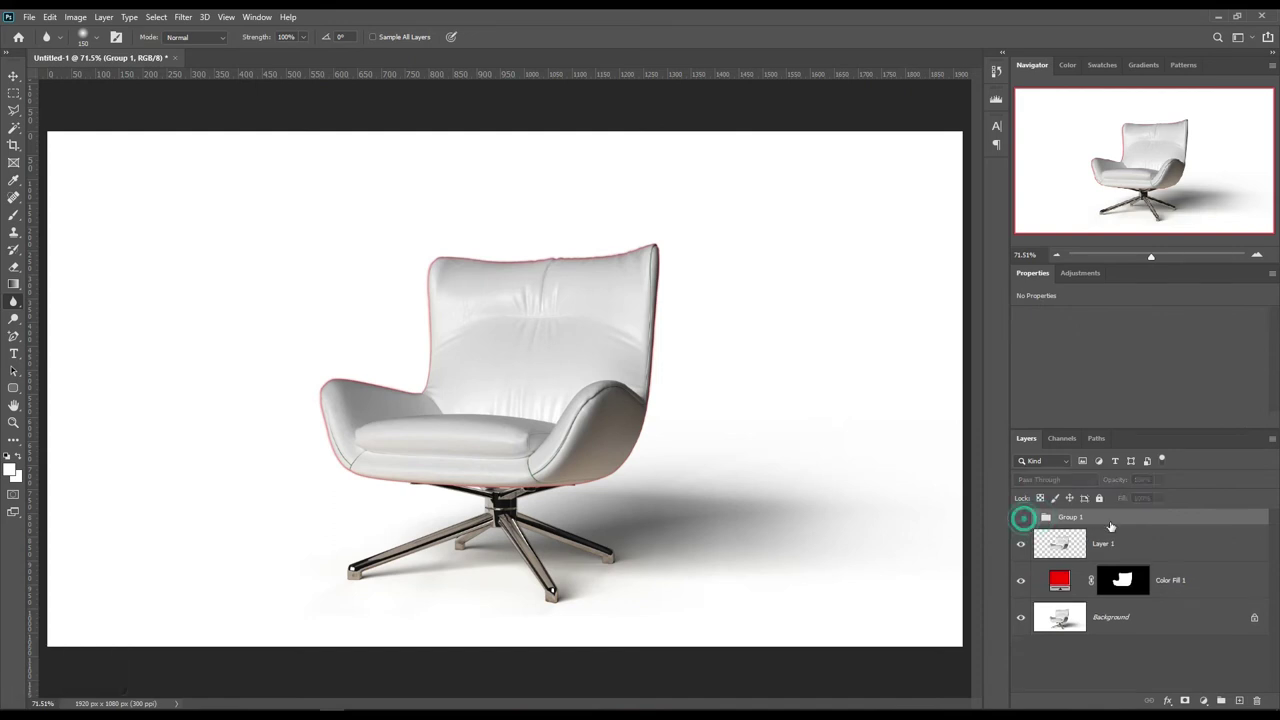
# Step: Set Layer 1's blend mode to Linear Burn
pyautogui.click(1157, 536)
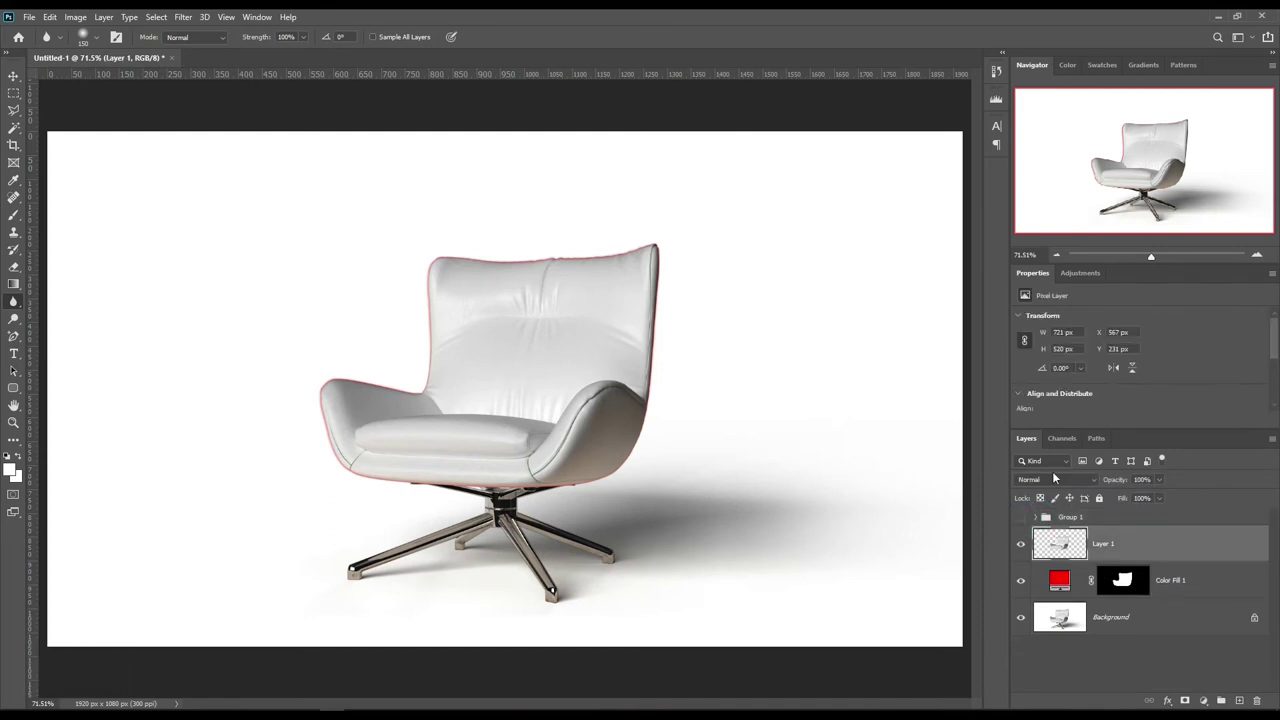
pyautogui.click(1052, 478)
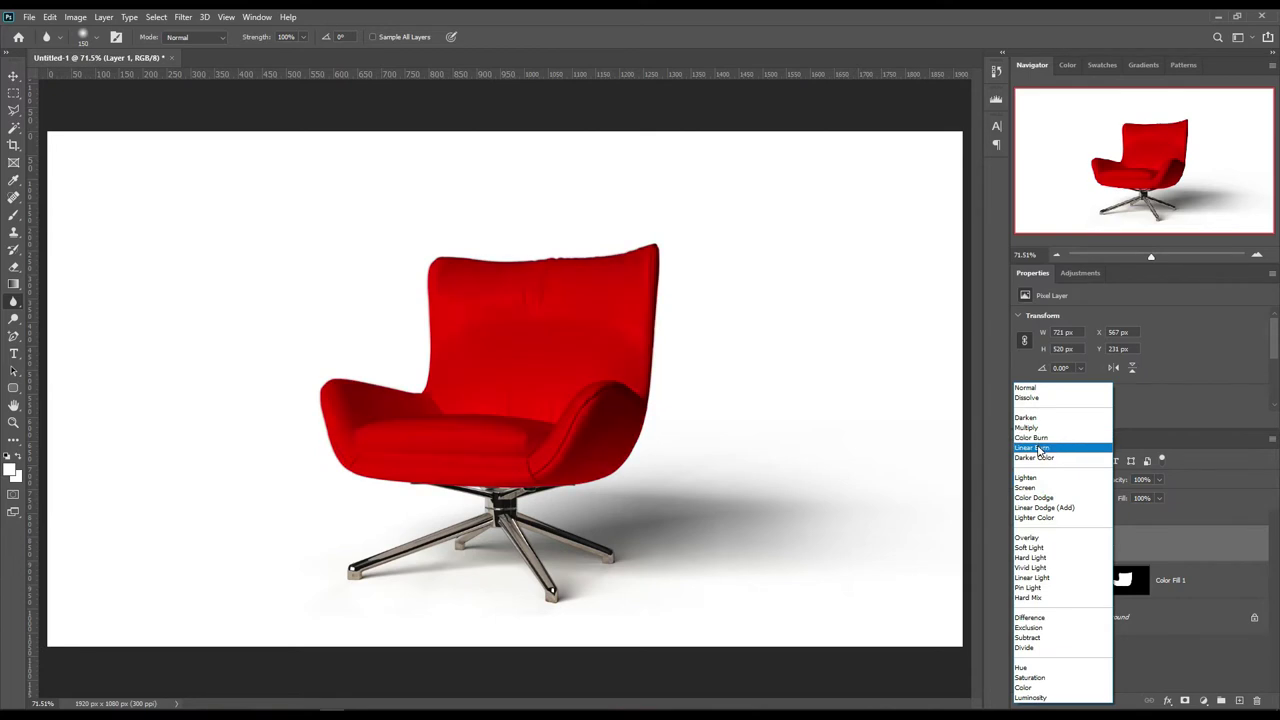
pyautogui.click(1032, 447)
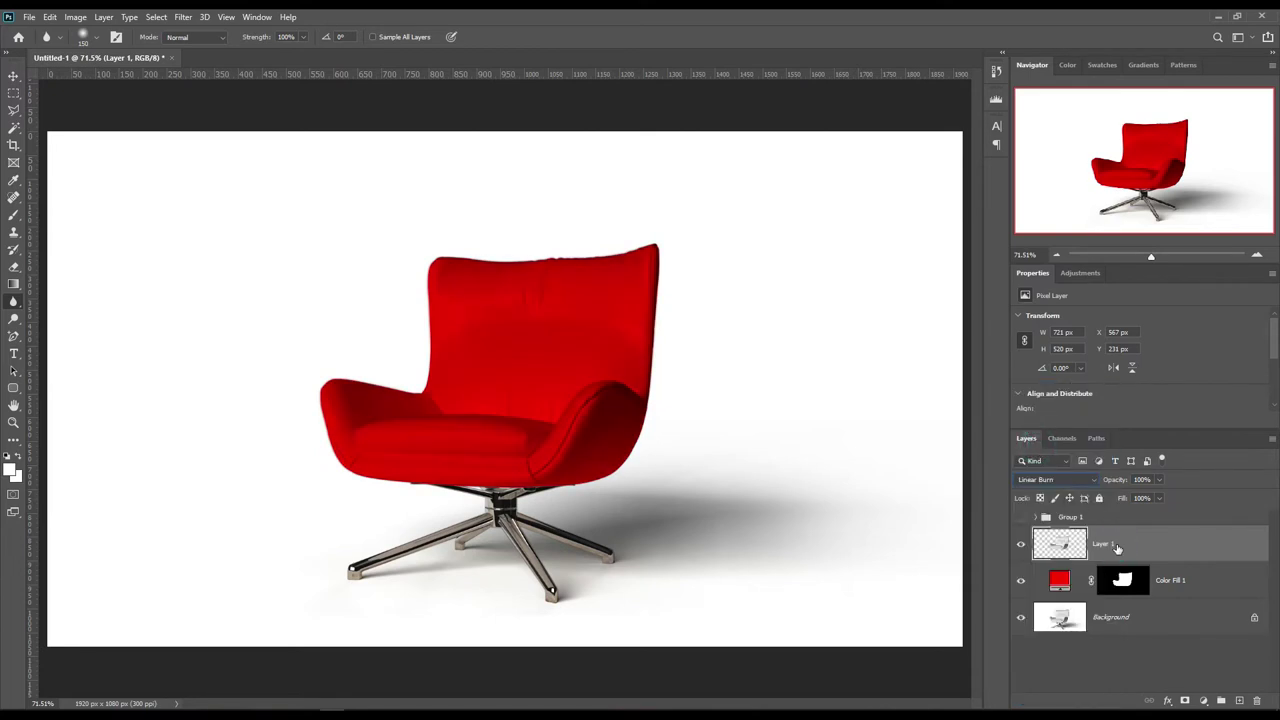
# Step: Duplicate Layer 1 and blend the copy with Linear Dodge (Add)
pyautogui.hotkey('ctrl', 'j')
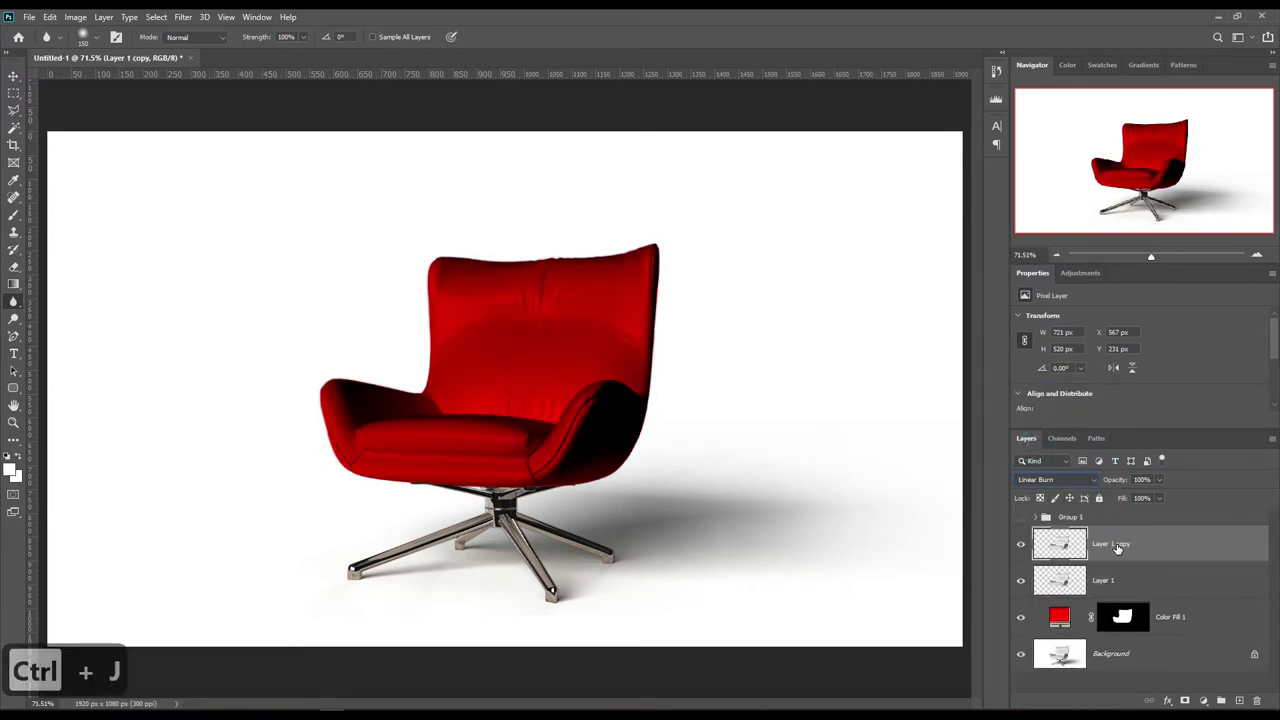
pyautogui.click(1055, 480)
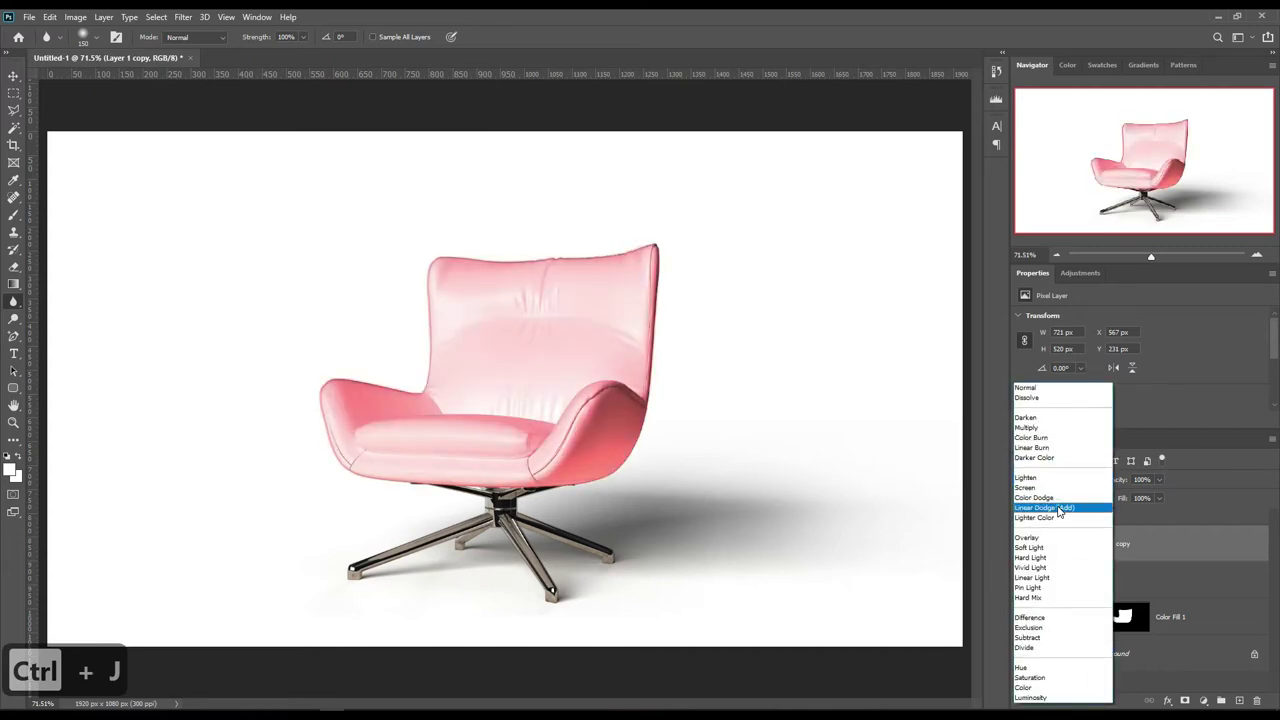
pyautogui.click(1059, 508)
# Step: Darken the copy with Levels (input black 170, output white 226) and lower its fill to 50%
pyautogui.click(75, 17)
pyautogui.moveTo(96, 51)
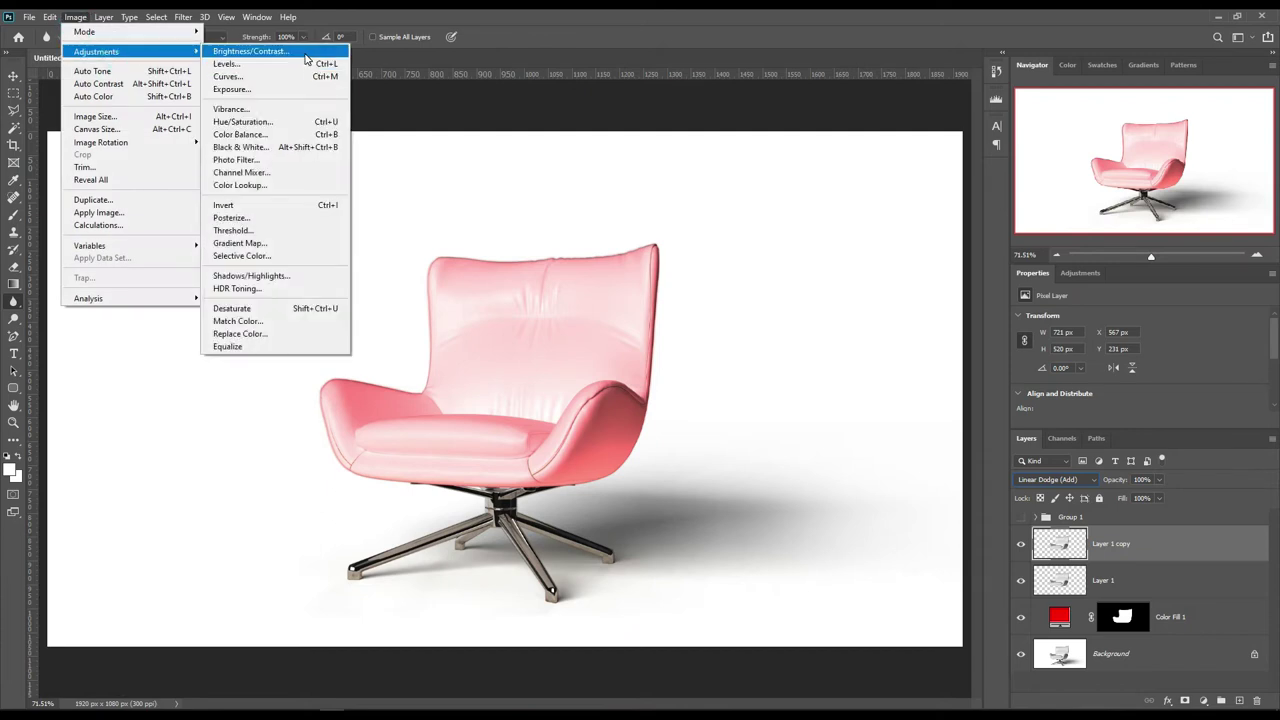
pyautogui.click(300, 64)
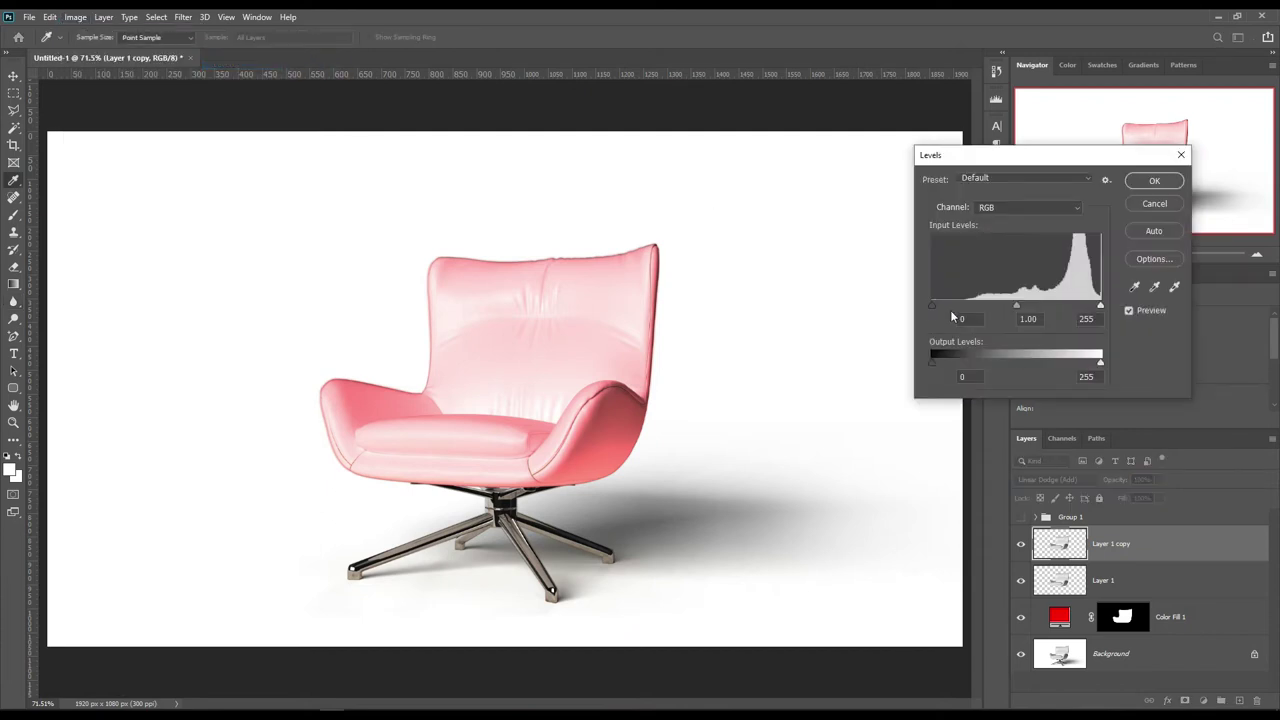
pyautogui.moveTo(945, 309); pyautogui.dragTo(1046, 307)
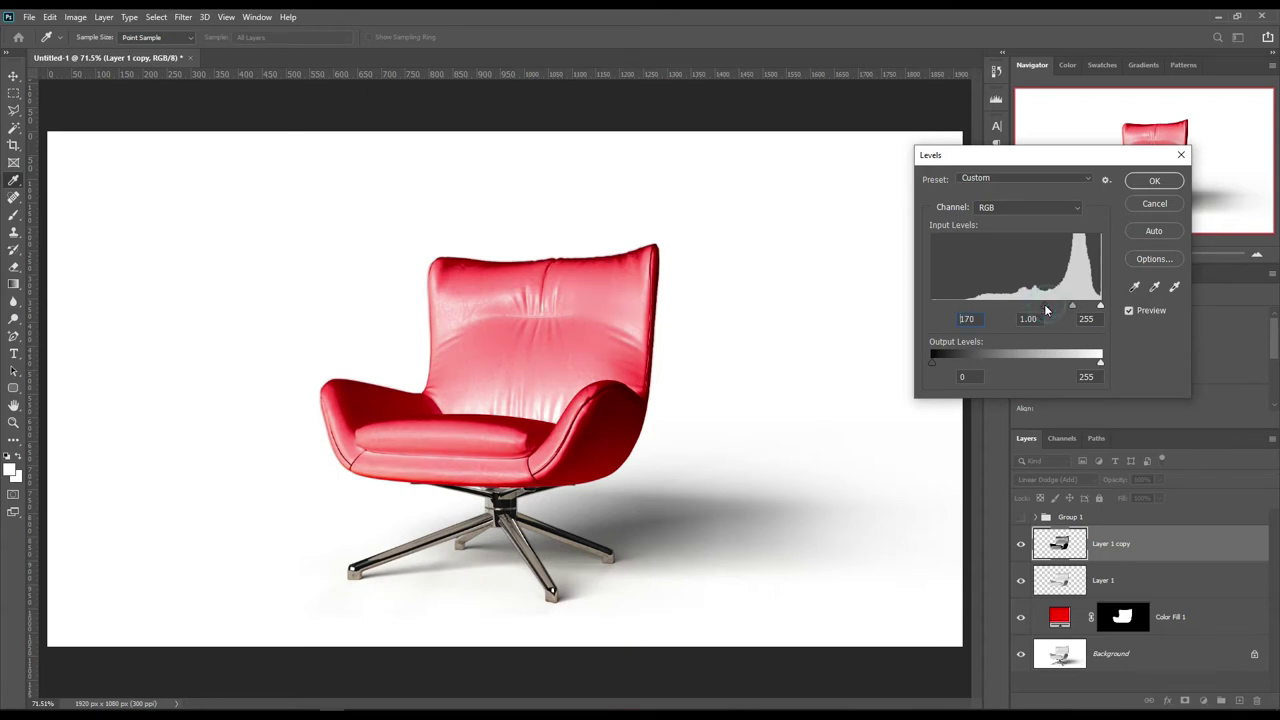
pyautogui.moveTo(1100, 363); pyautogui.dragTo(1071, 365)
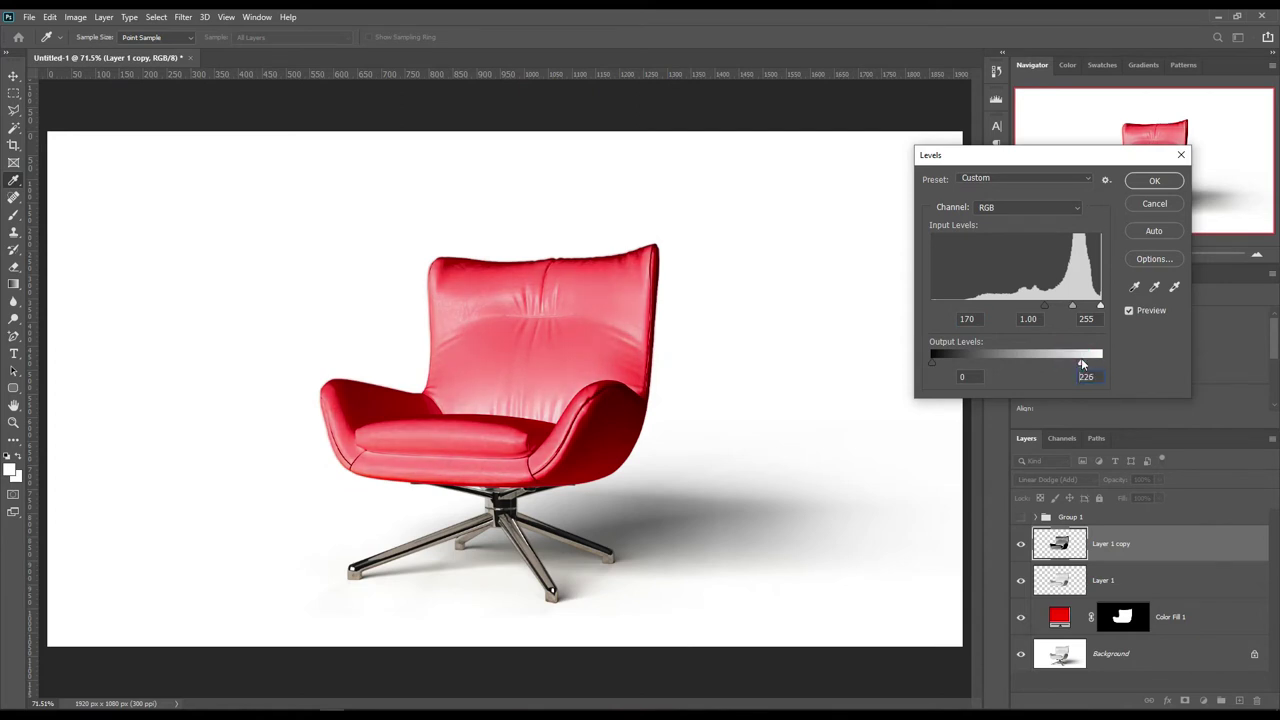
pyautogui.click(1154, 180)
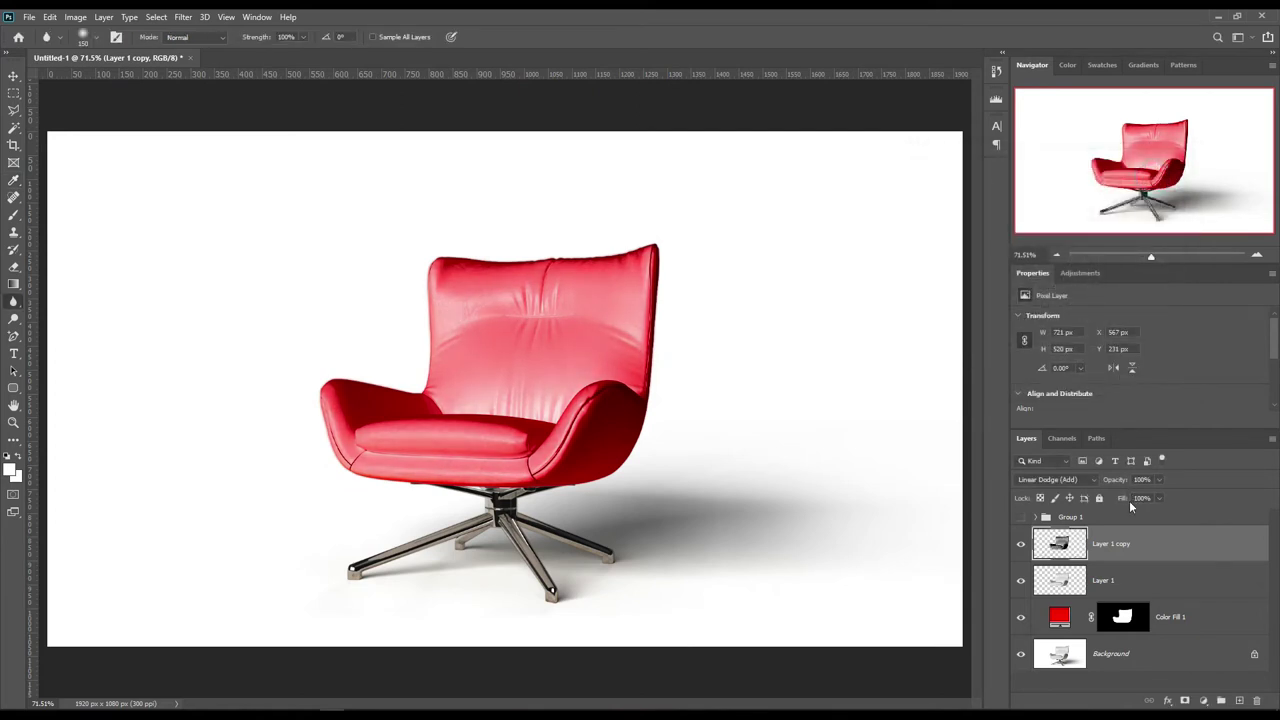
pyautogui.moveTo(1121, 500); pyautogui.dragTo(1110, 497)
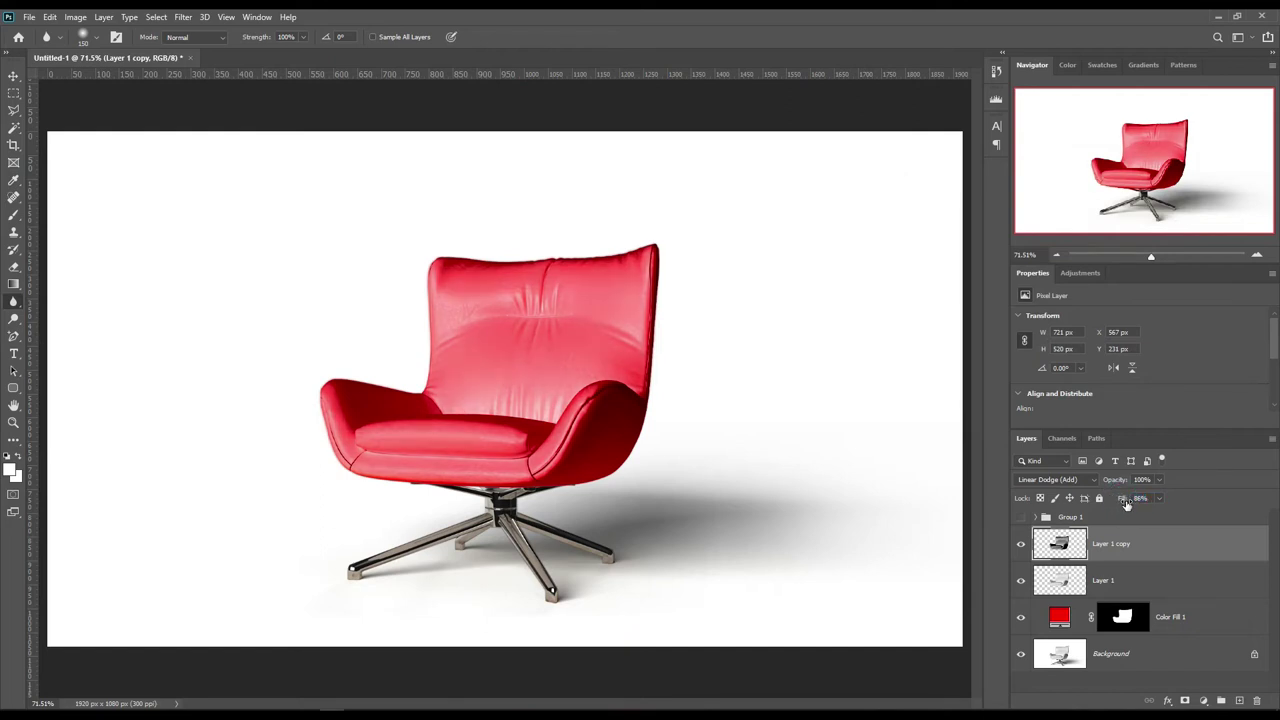
pyautogui.moveTo(1114, 499); pyautogui.dragTo(1119, 499)
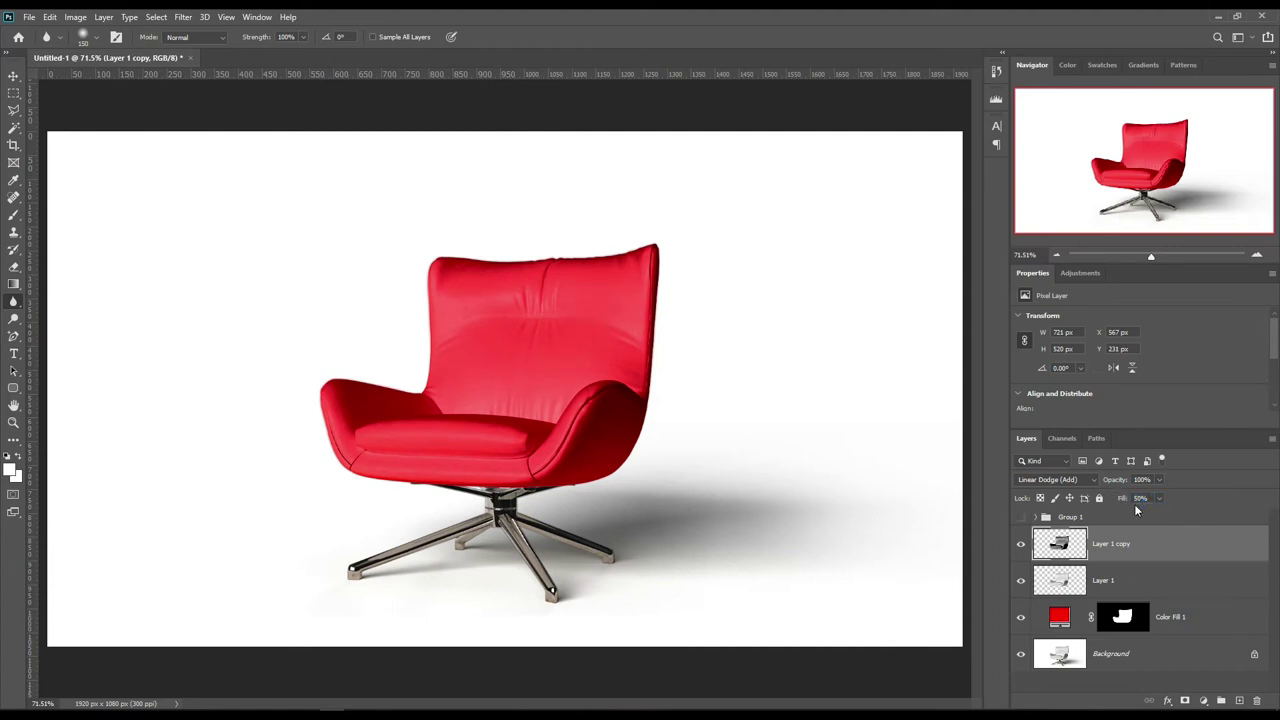
# Step: Duplicate into Layer 1 copy 2, blended in Screen mode at 100% fill
pyautogui.hotkey('ctrl', 'j')
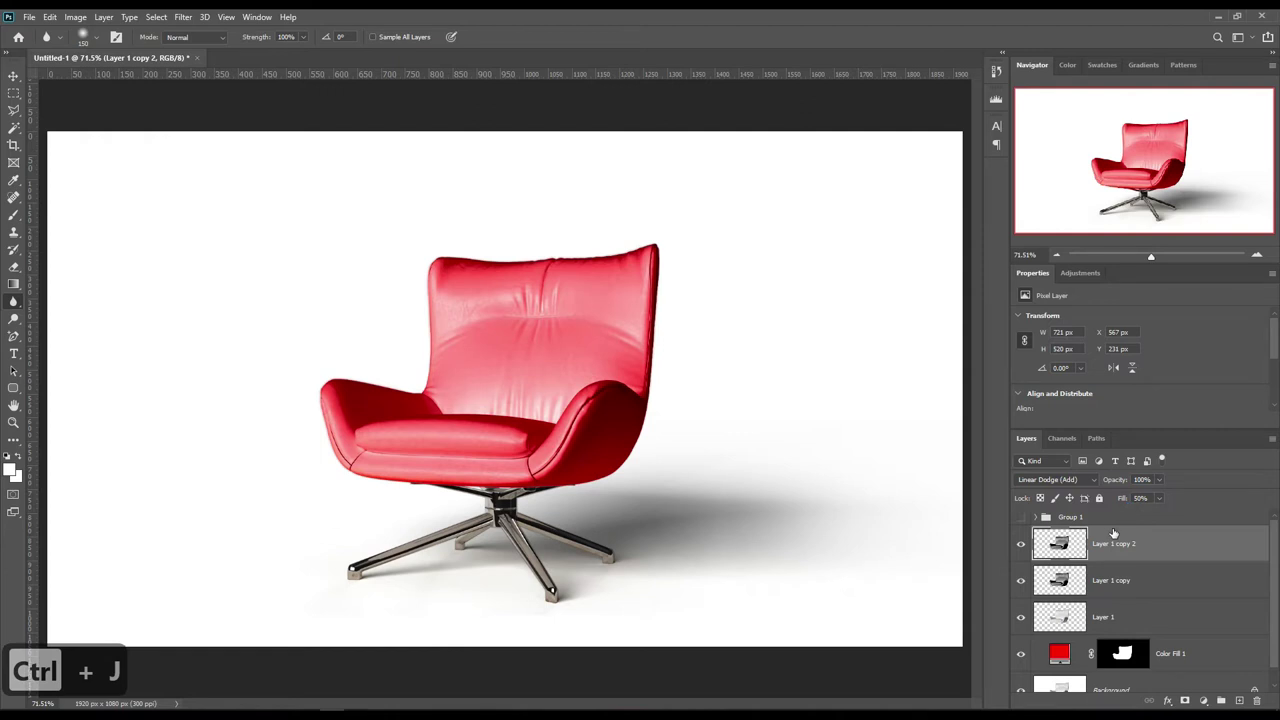
pyautogui.click(1074, 480)
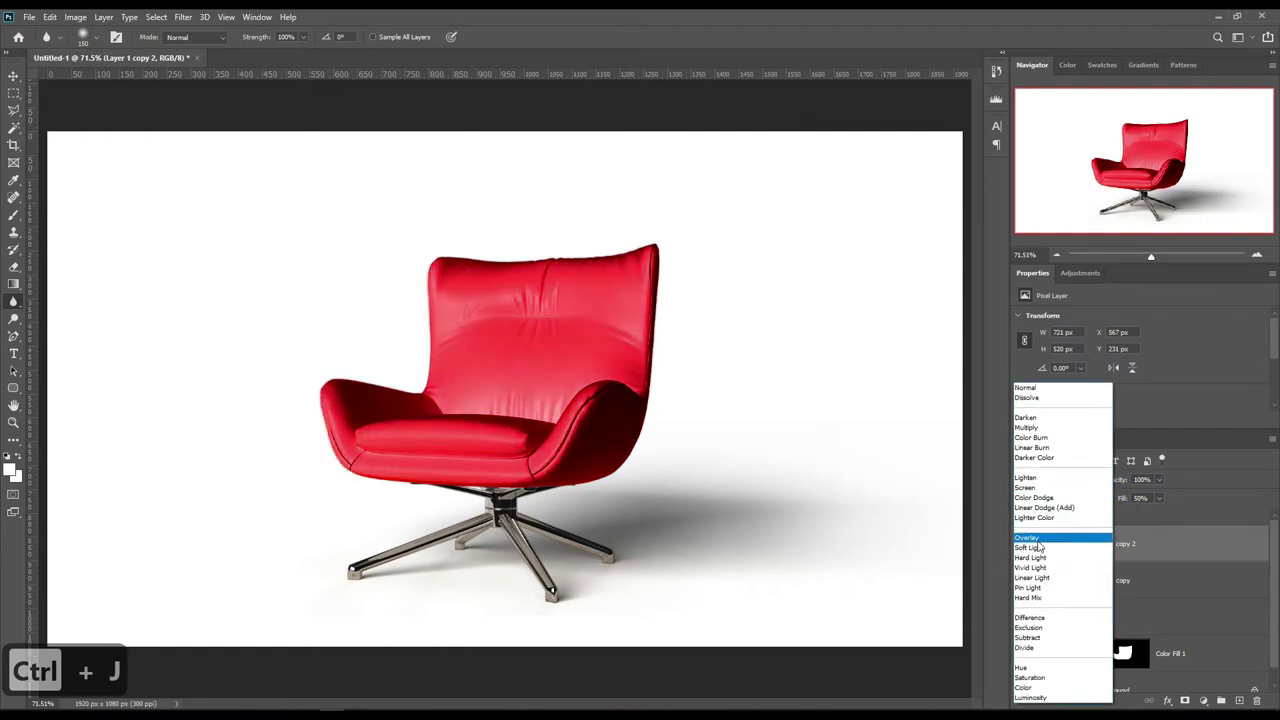
pyautogui.click(1031, 487)
pyautogui.click(75, 17)
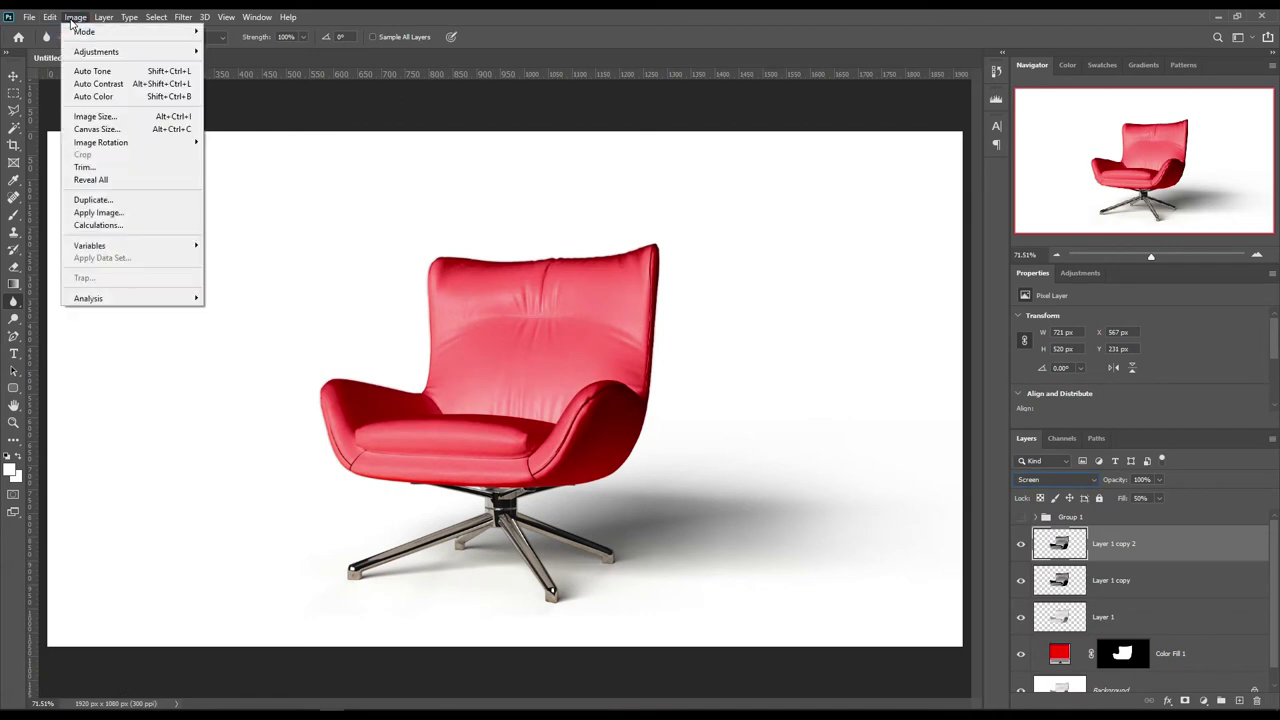
pyautogui.click(889, 457)
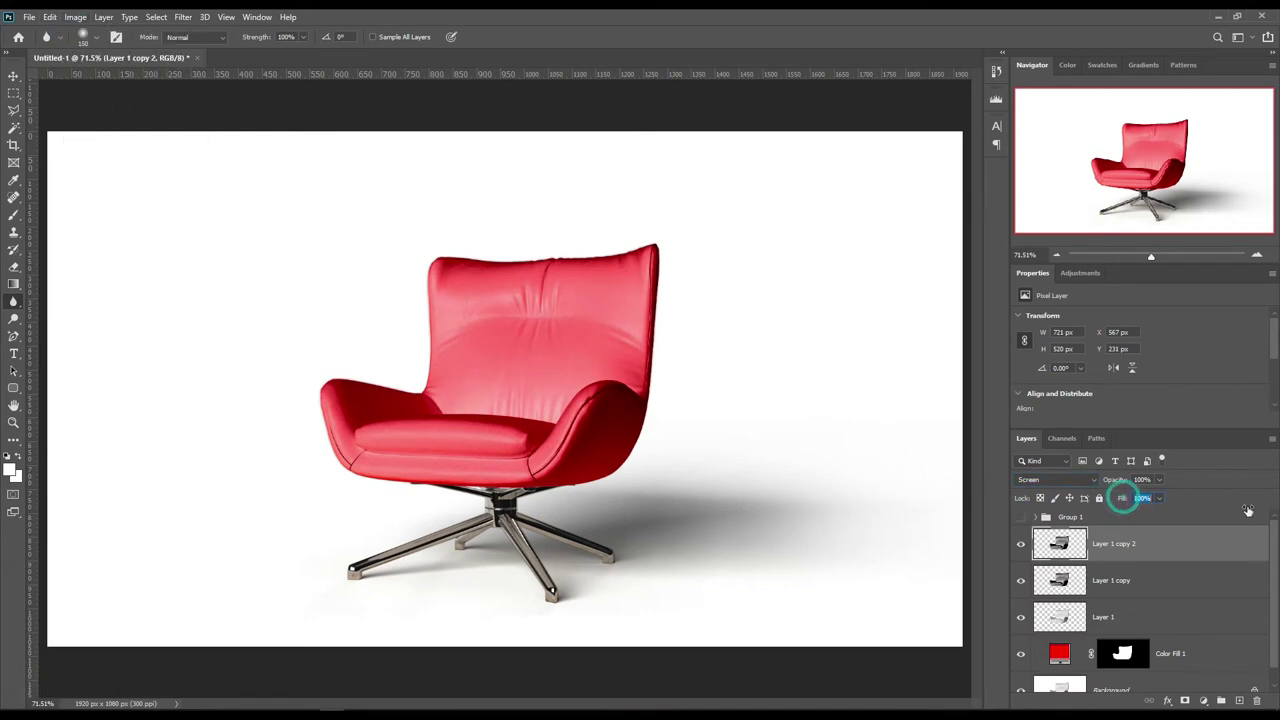
pyautogui.moveTo(1124, 500); pyautogui.dragTo(1160, 498)
# Step: Darken Layer 1 copy 2 with Levels by raising the input black level
pyautogui.click(76, 17)
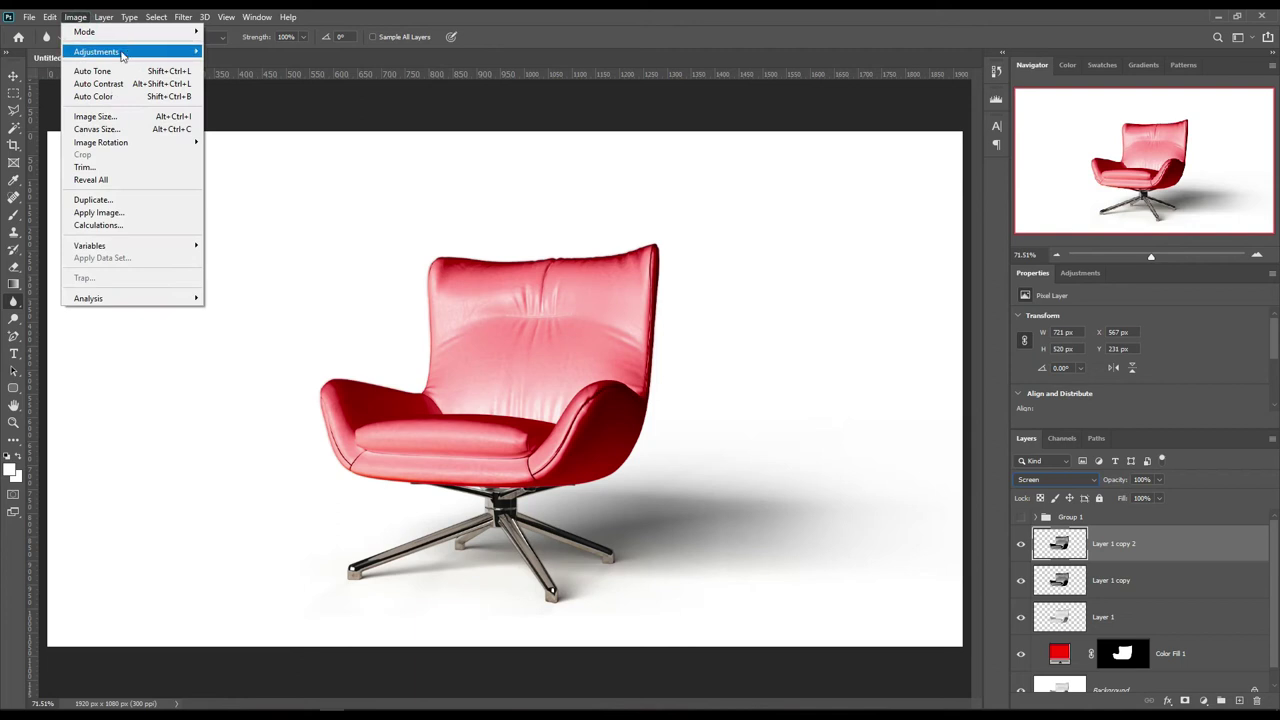
pyautogui.moveTo(96, 51)
pyautogui.click(240, 63)
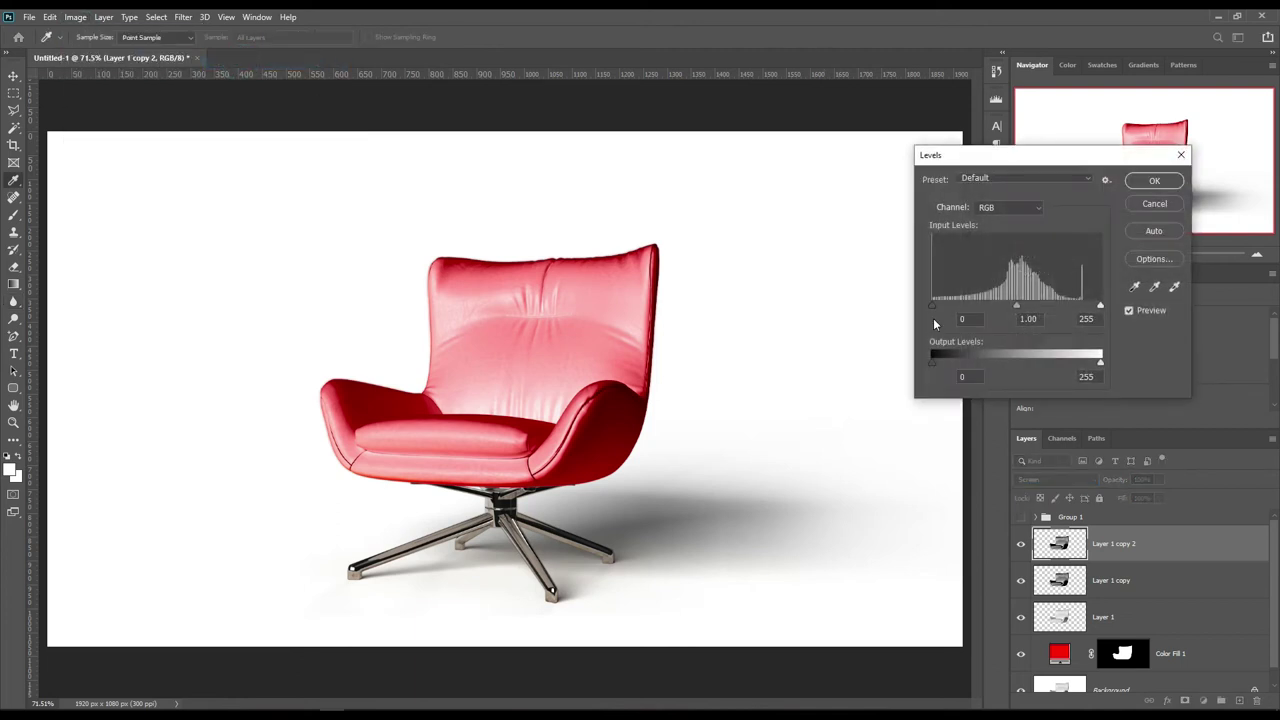
pyautogui.moveTo(934, 313)
pyautogui.mouseDown()
pyautogui.moveTo(1020, 311)
pyautogui.moveTo(1004, 306)
pyautogui.mouseUp()
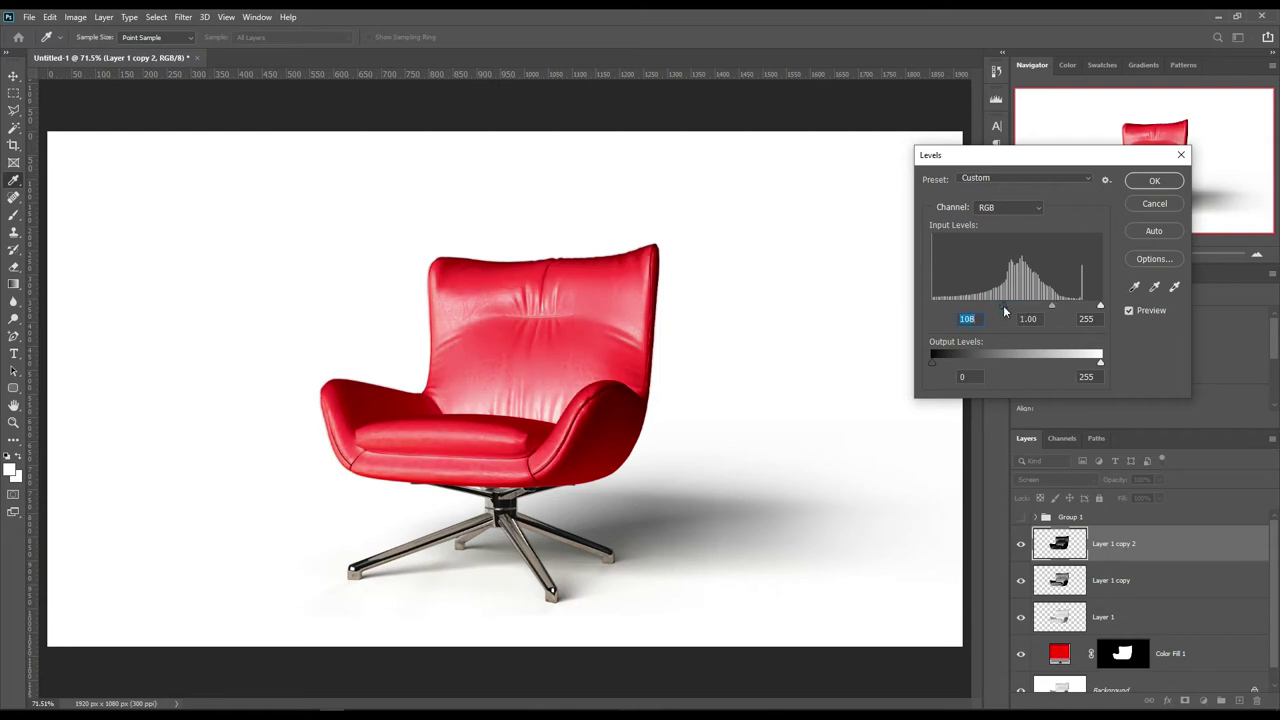
pyautogui.click(1152, 182)
# Step: Reduce Layer 1 copy 2's fill to about 56%, toggling its visibility to compare
pyautogui.press('r')
pyautogui.click(1021, 545)
pyautogui.click(1021, 545)
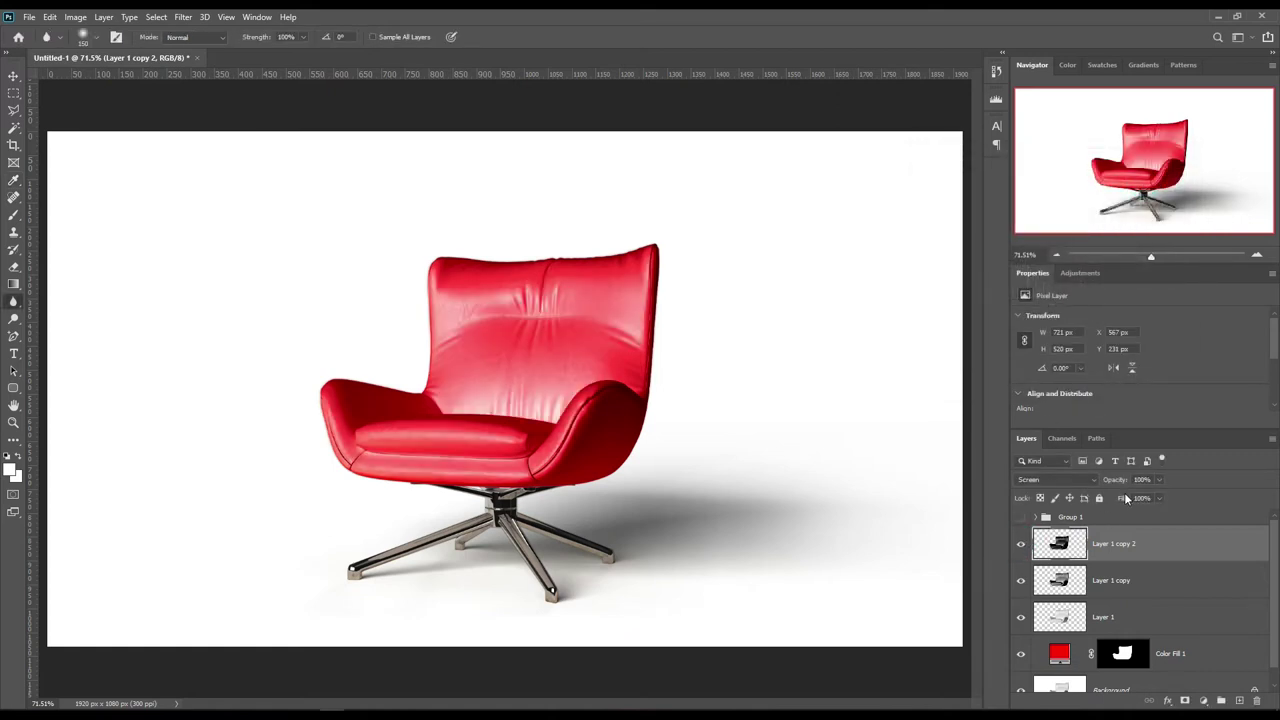
pyautogui.moveTo(1119, 500); pyautogui.dragTo(1101, 502)
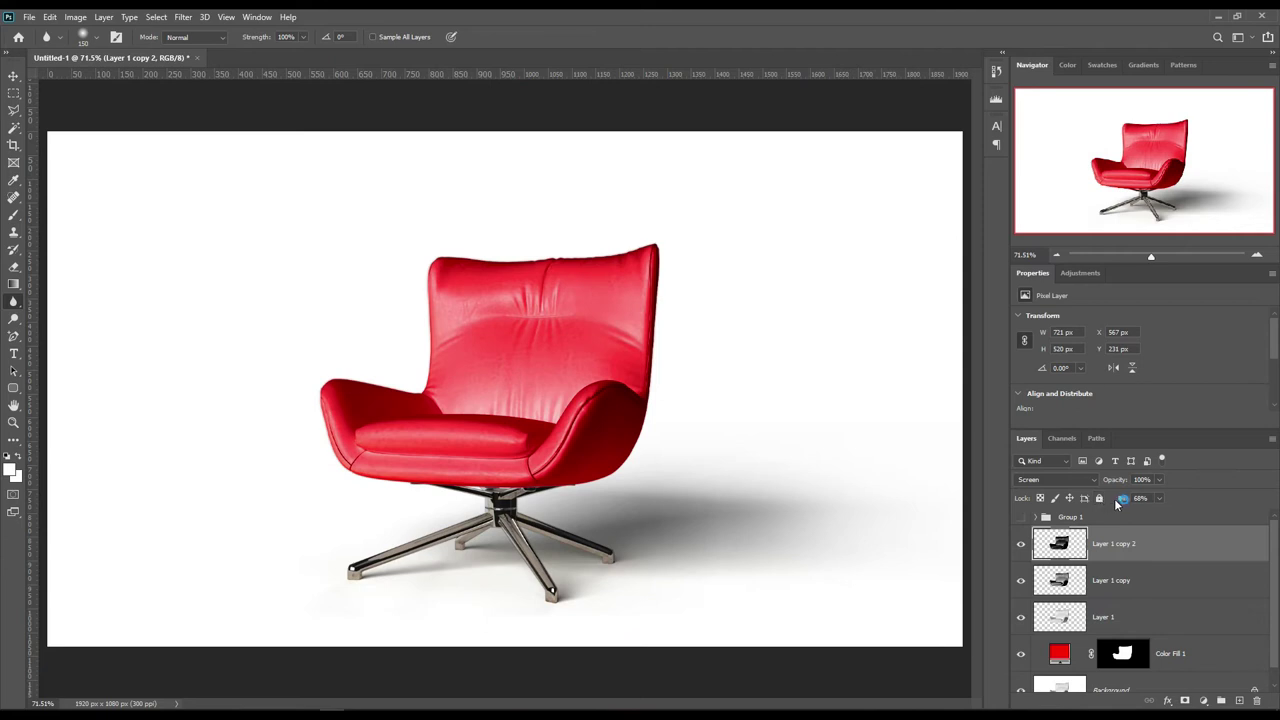
pyautogui.moveTo(1118, 502); pyautogui.dragTo(1110, 505)
pyautogui.click(1020, 544)
pyautogui.click(1020, 544)
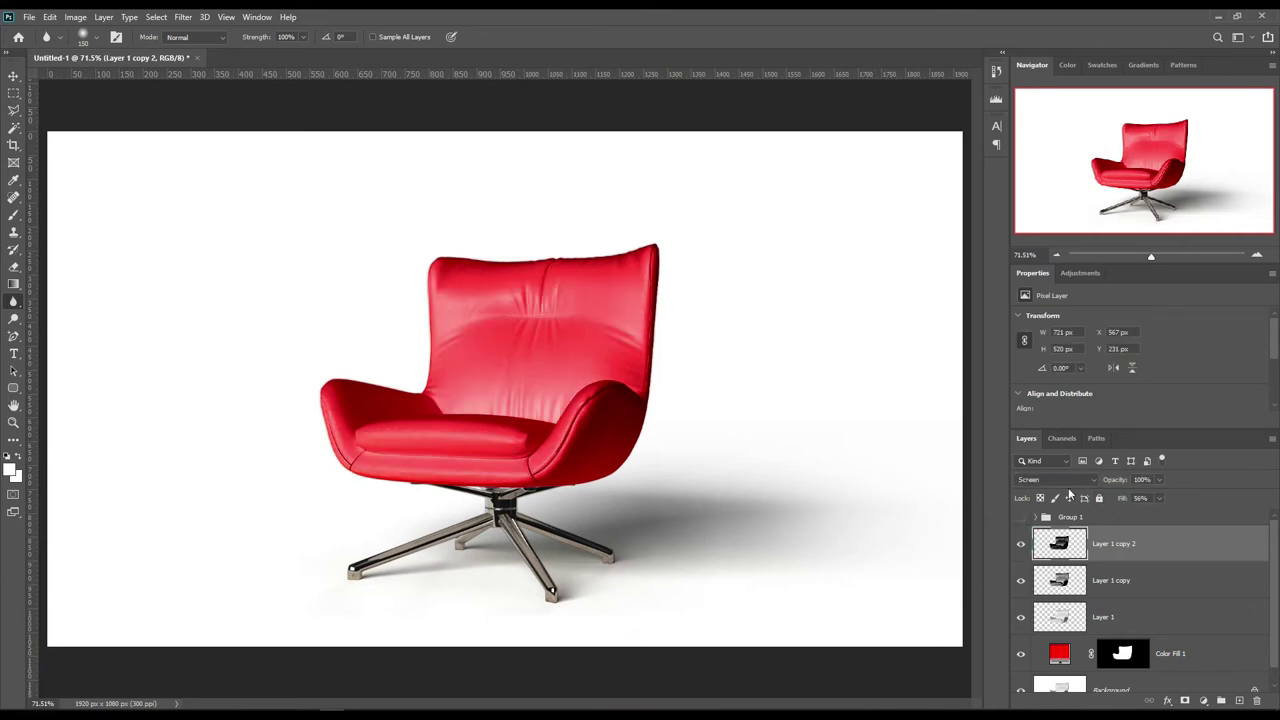
pyautogui.click(1216, 670)
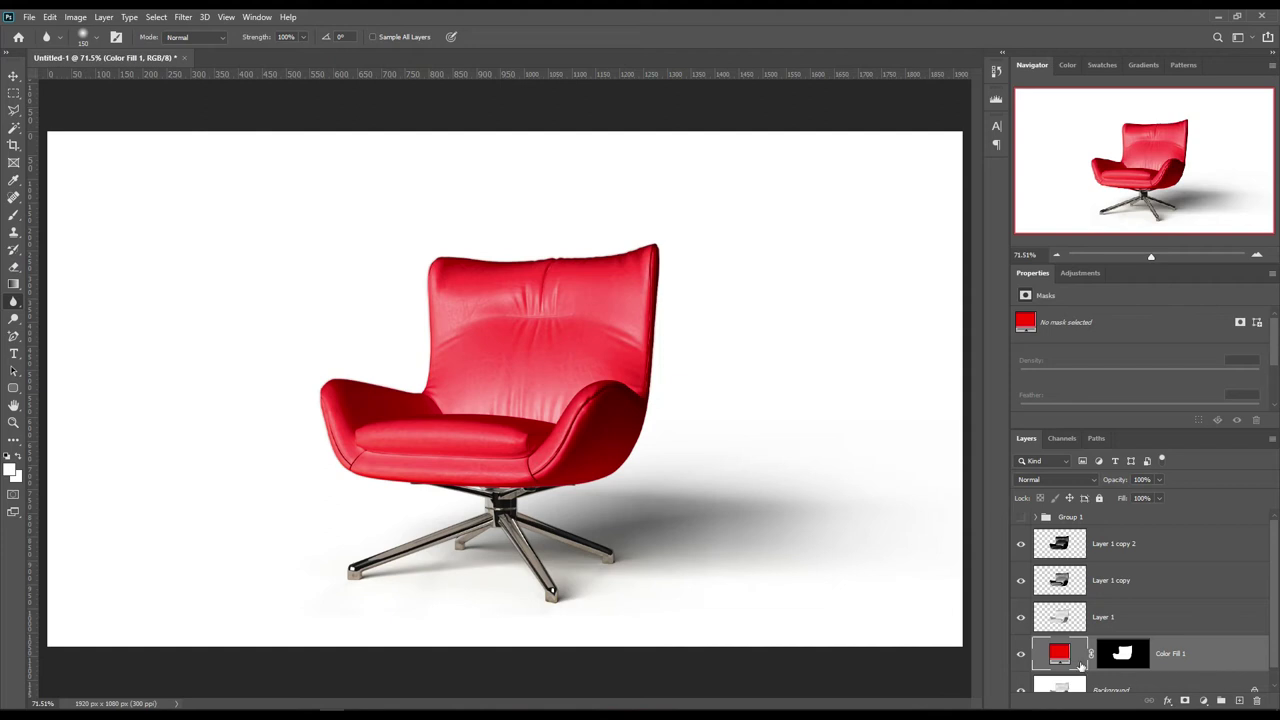
# Step: Change Color Fill 1 from red to orange-gold #ffae00
pyautogui.doubleClick(1058, 653)
pyautogui.moveTo(1035, 368); pyautogui.dragTo(1037, 430)
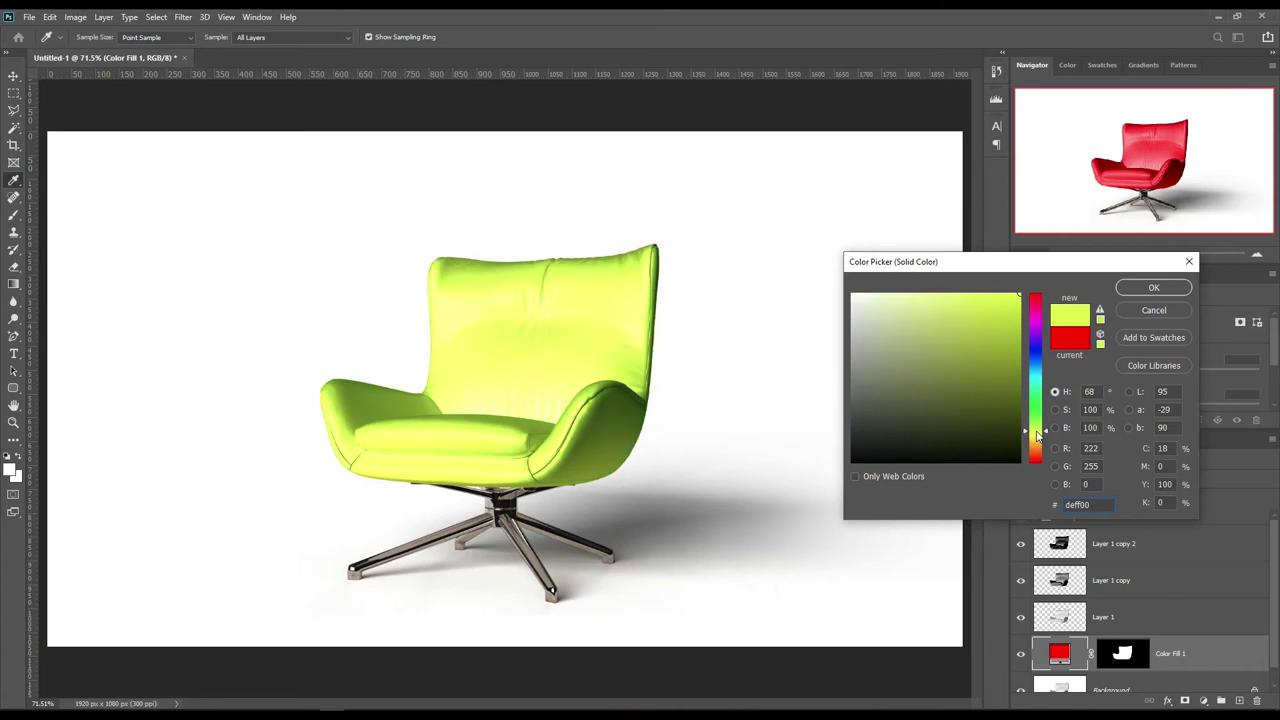
pyautogui.moveTo(1037, 430); pyautogui.dragTo(1035, 442)
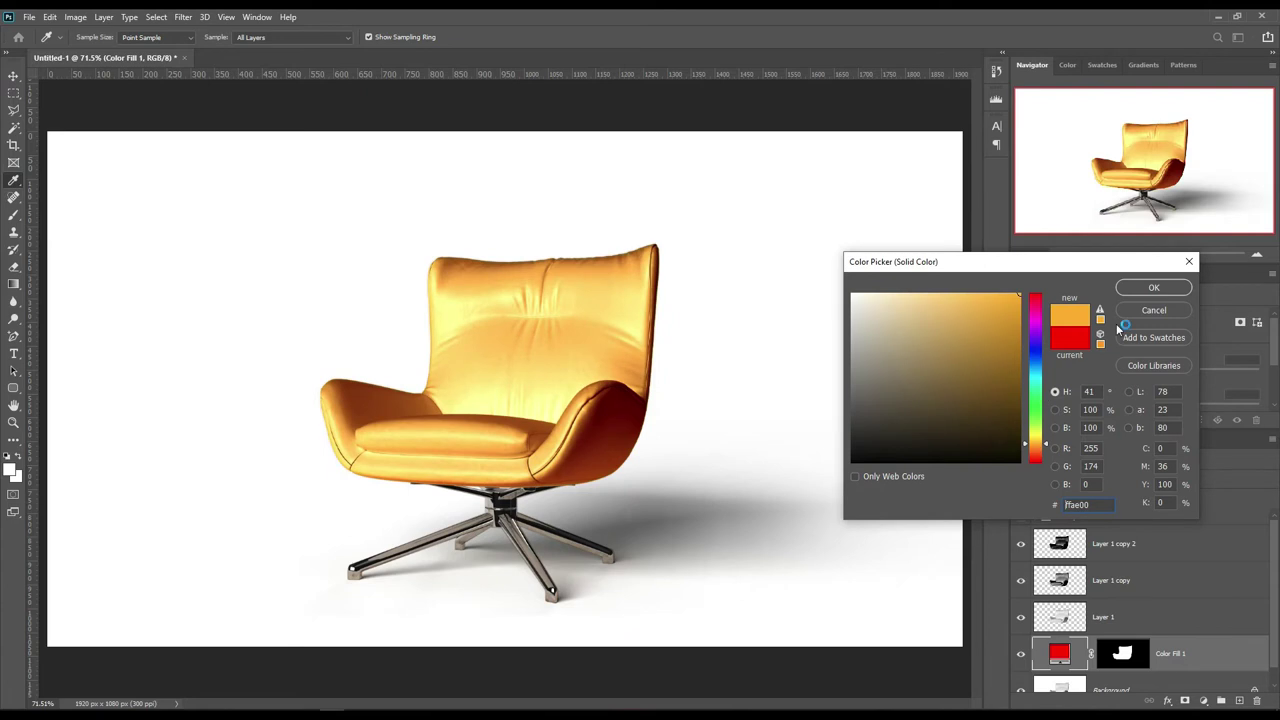
pyautogui.click(1141, 292)
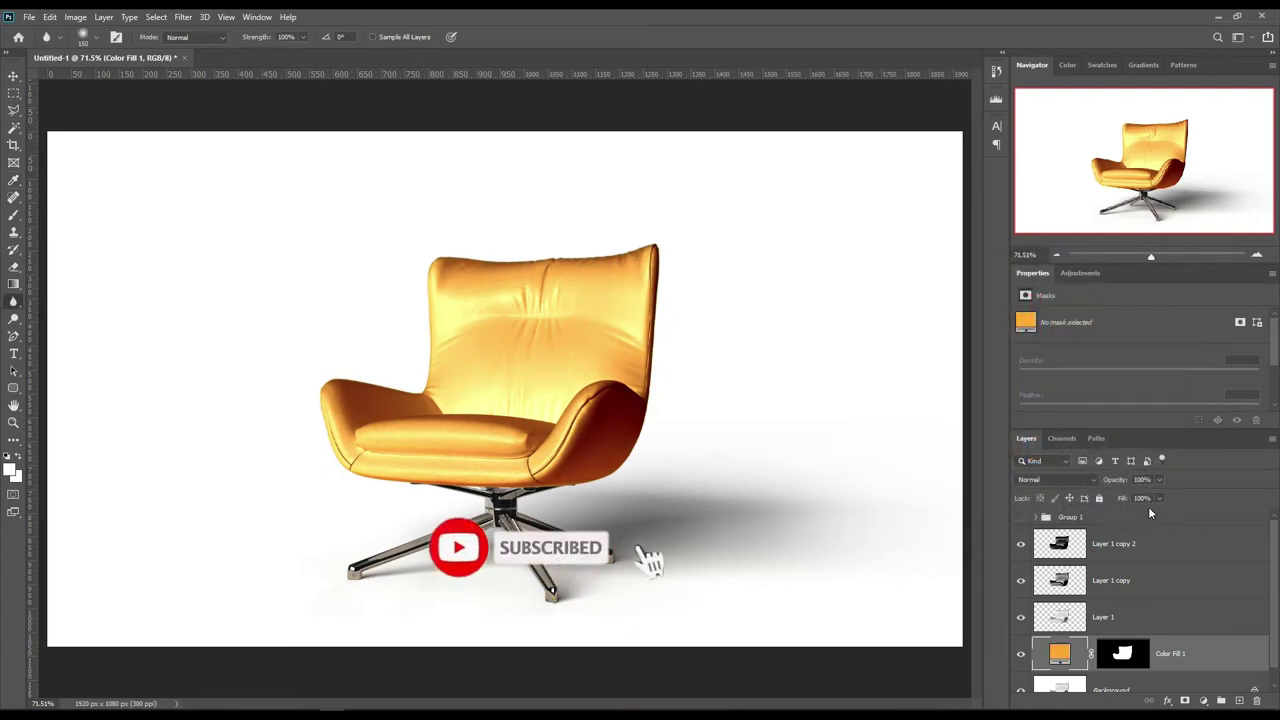
pyautogui.click(1200, 662)
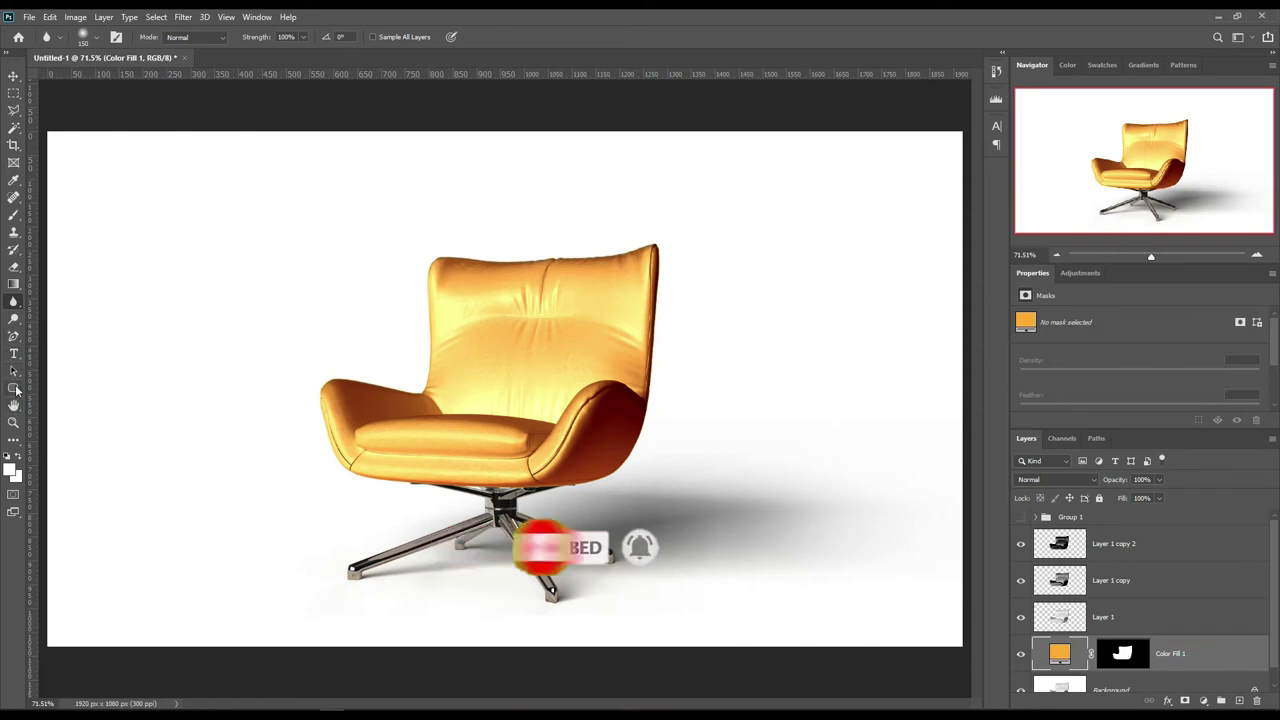
pyautogui.click(14, 388)
# Step: Draw a white 737 × 537 px rectangle spanning from the backrest top to below the seat
pyautogui.click(75, 392)
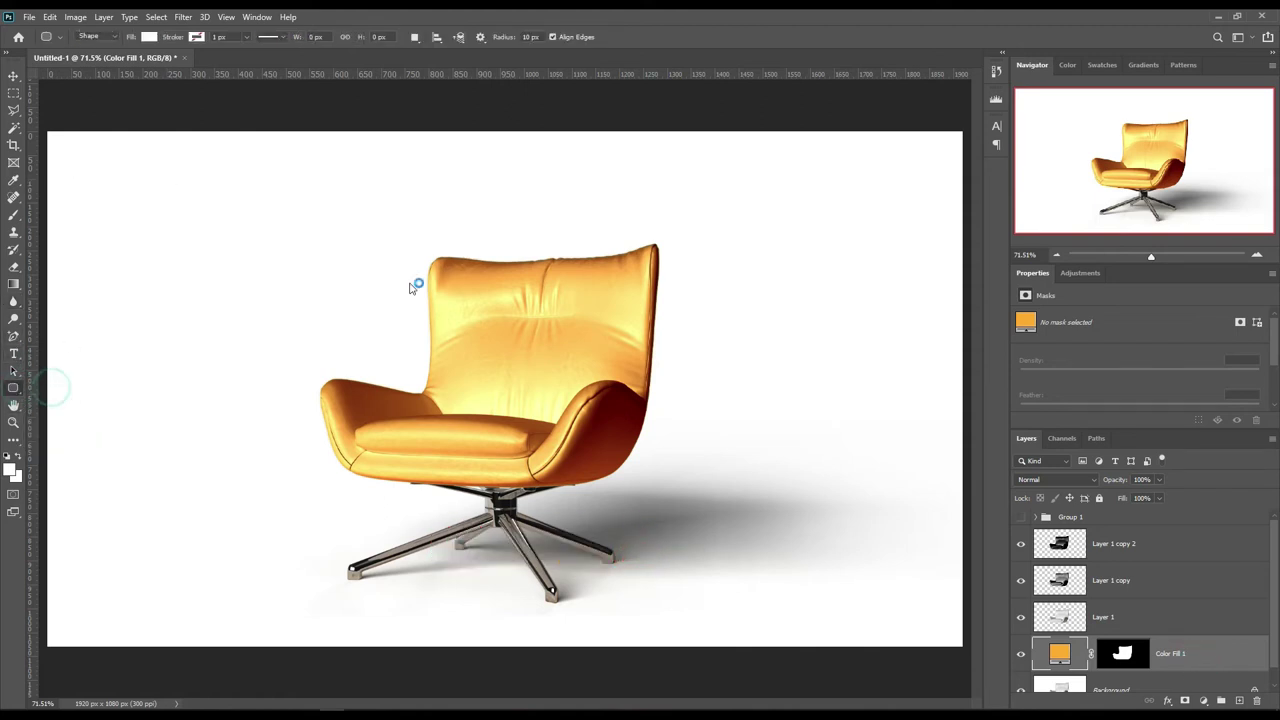
pyautogui.moveTo(313, 210)
pyautogui.mouseDown()
pyautogui.moveTo(605, 538)
pyautogui.moveTo(664, 489)
pyautogui.mouseUp()
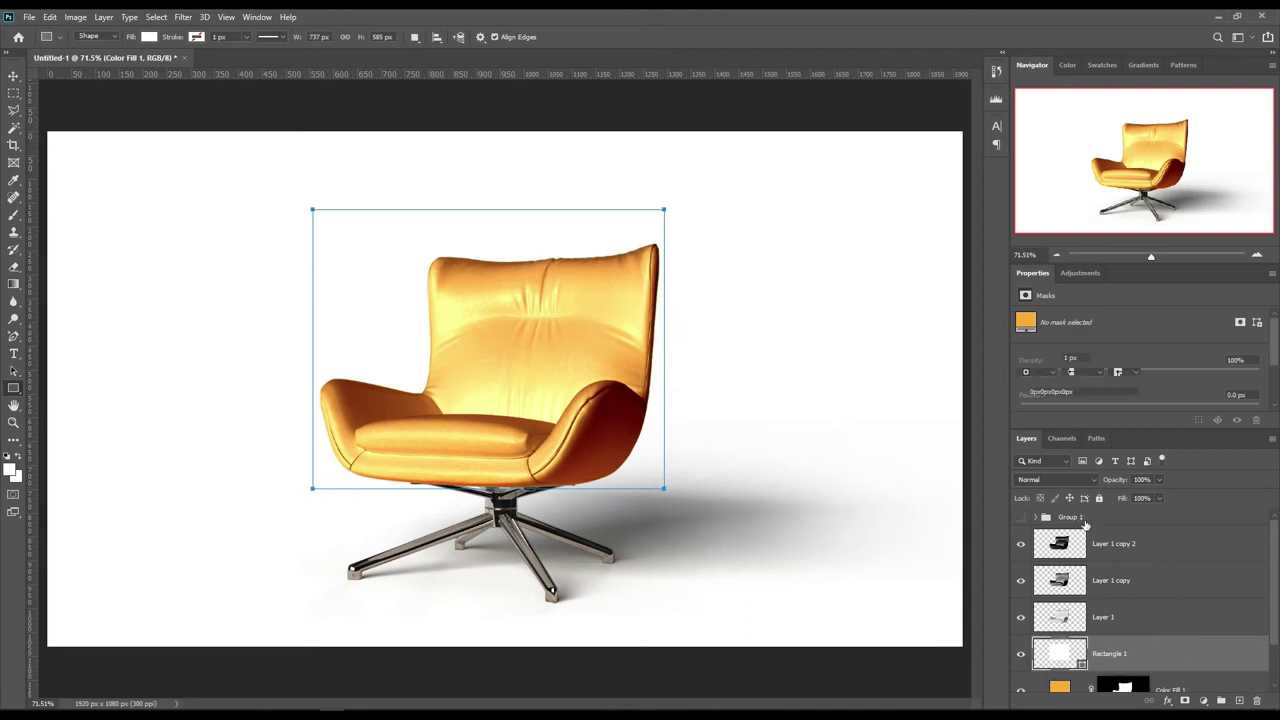
pyautogui.hotkey('ctrl', 't')
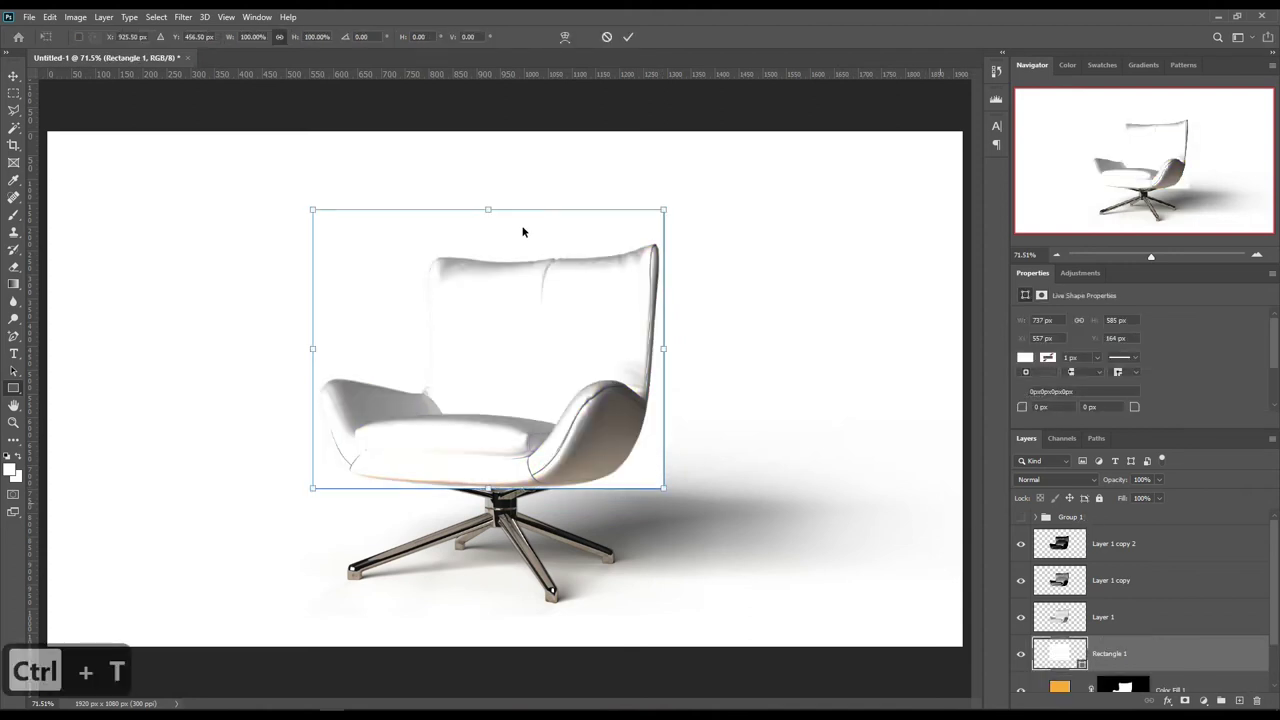
pyautogui.moveTo(488, 209); pyautogui.dragTo(494, 239)
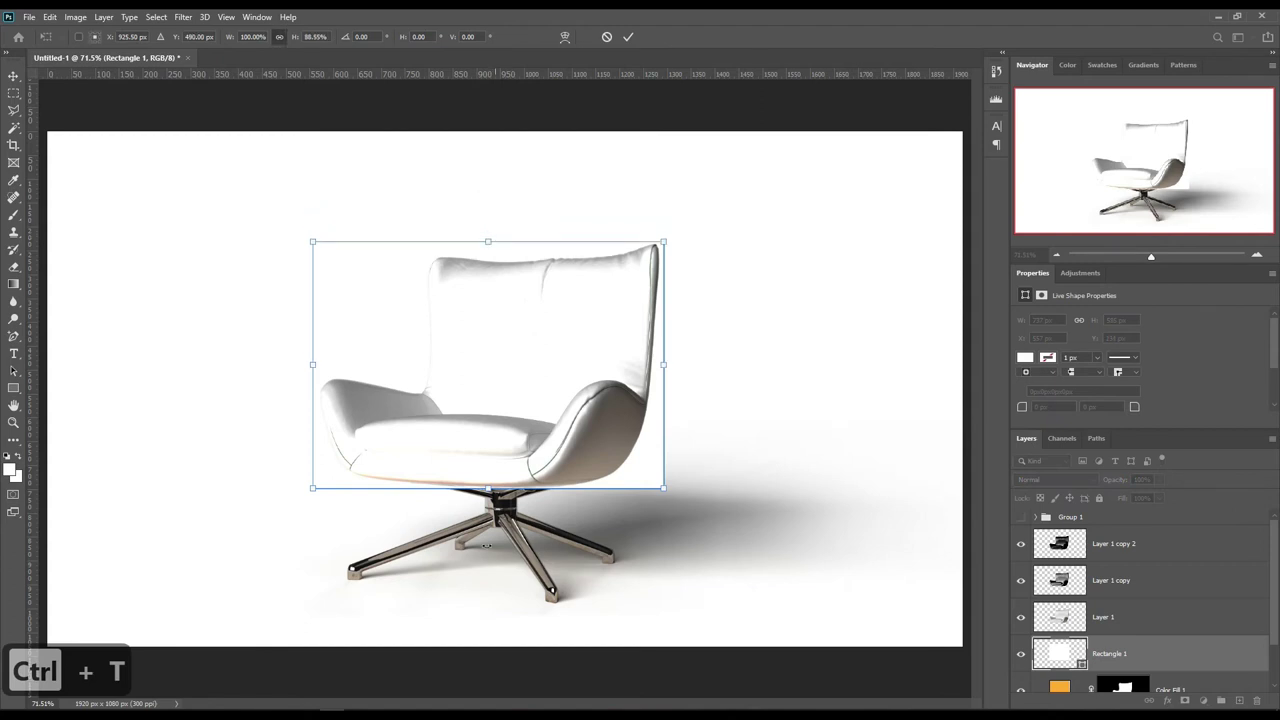
pyautogui.moveTo(492, 487); pyautogui.dragTo(490, 495)
pyautogui.click(628, 37)
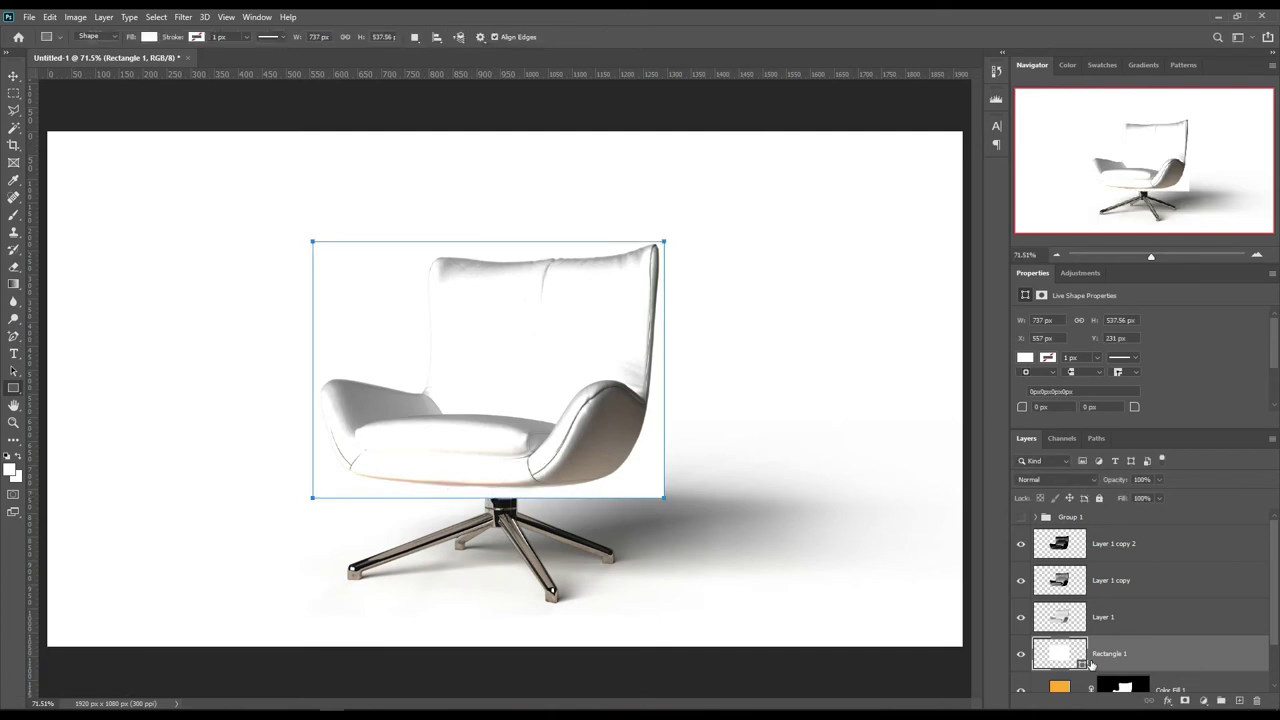
# Step: Fill Rectangle 1 with pure red and convert it to a smart object
pyautogui.doubleClick(1080, 662)
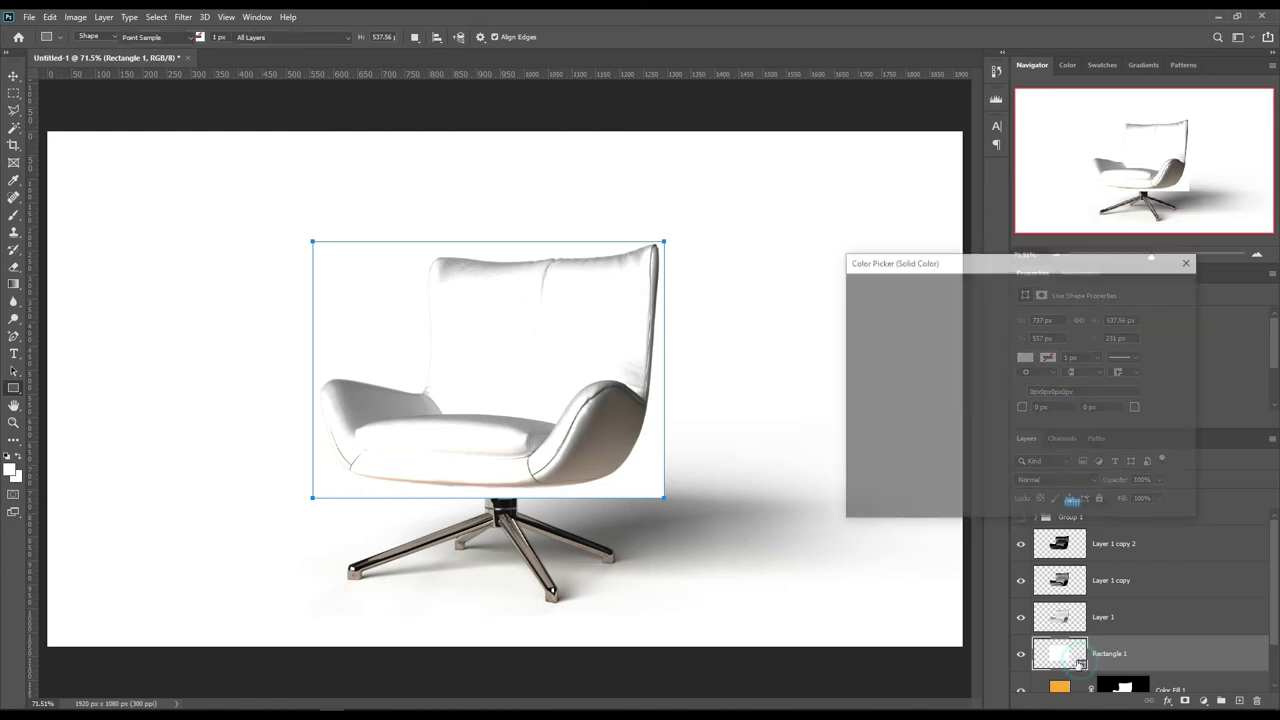
pyautogui.moveTo(992, 294); pyautogui.dragTo(1022, 292)
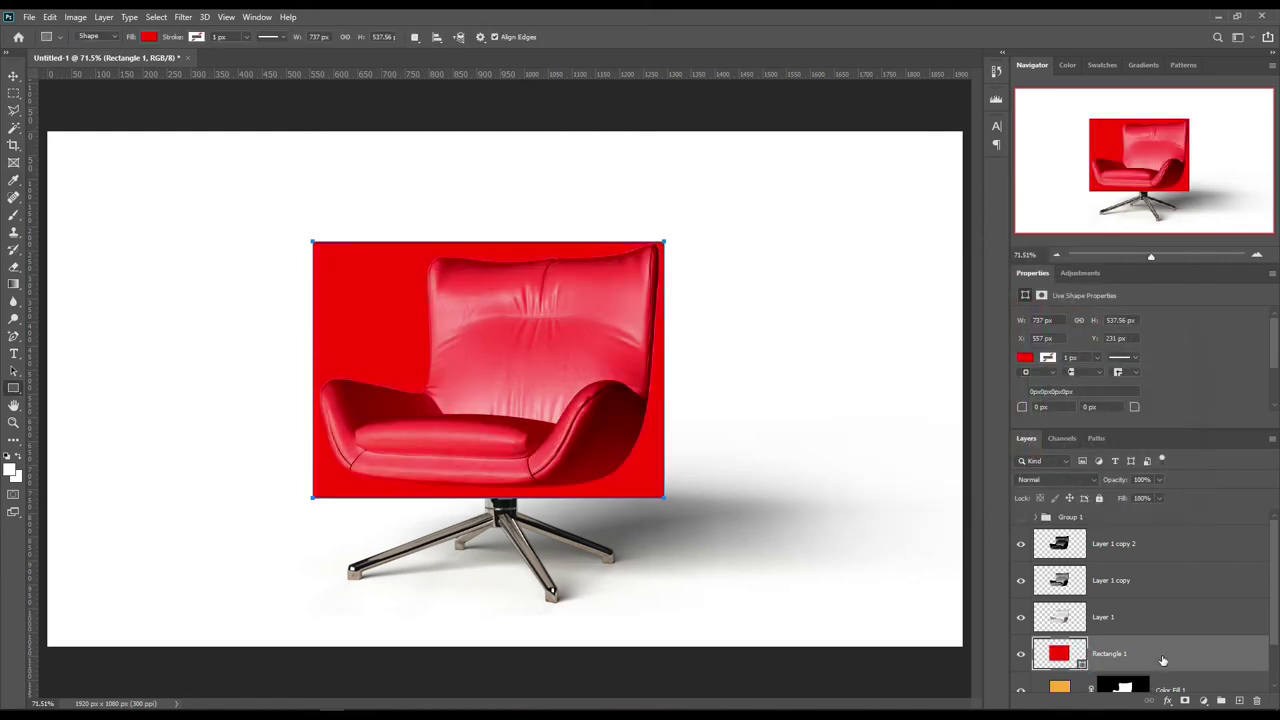
pyautogui.rightClick(1162, 656)
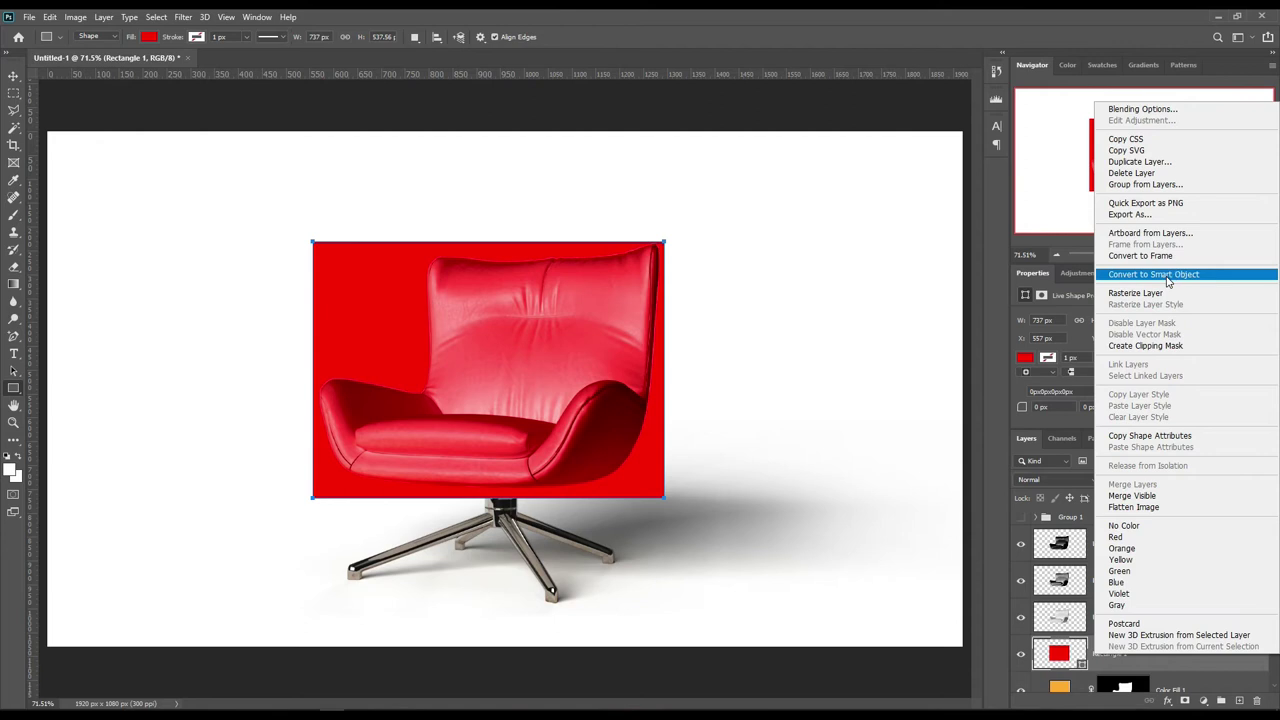
pyautogui.click(1172, 276)
# Step: Mask Rectangle 1 to the chair outline from Color Fill 1's mask and save the Rectangle 1.psb contents
pyautogui.scroll(-1, 1174, 640)
pyautogui.keyDown('ctrl'); pyautogui.click(1136, 684); pyautogui.keyUp('ctrl')
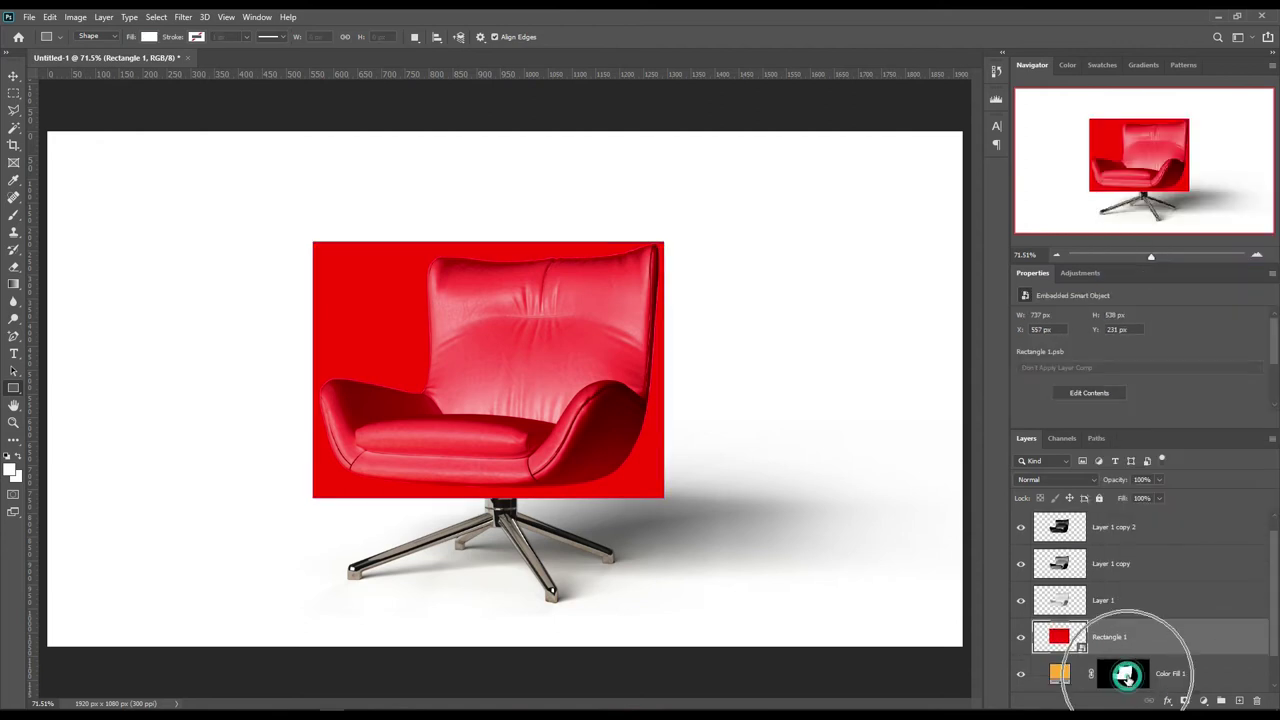
pyautogui.click(1184, 703)
pyautogui.doubleClick(1079, 644)
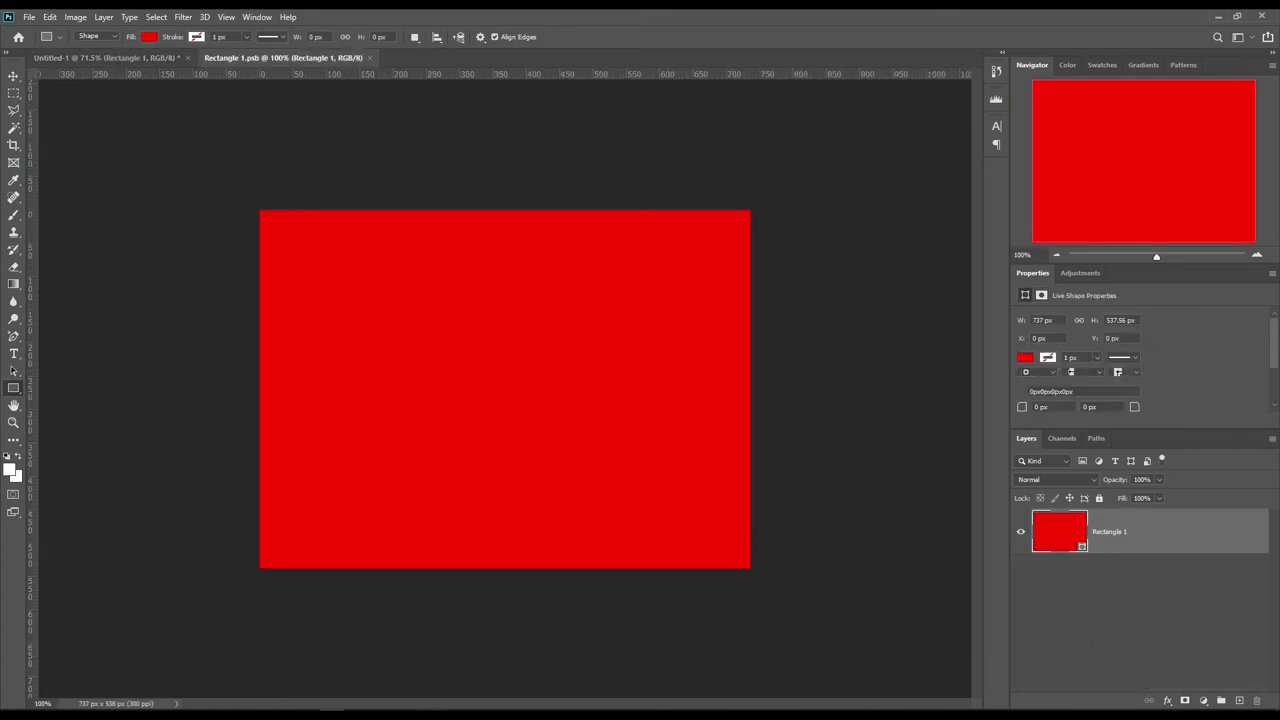
pyautogui.press('v')
pyautogui.hotkey('ctrl', 's')
pyautogui.click(133, 57)
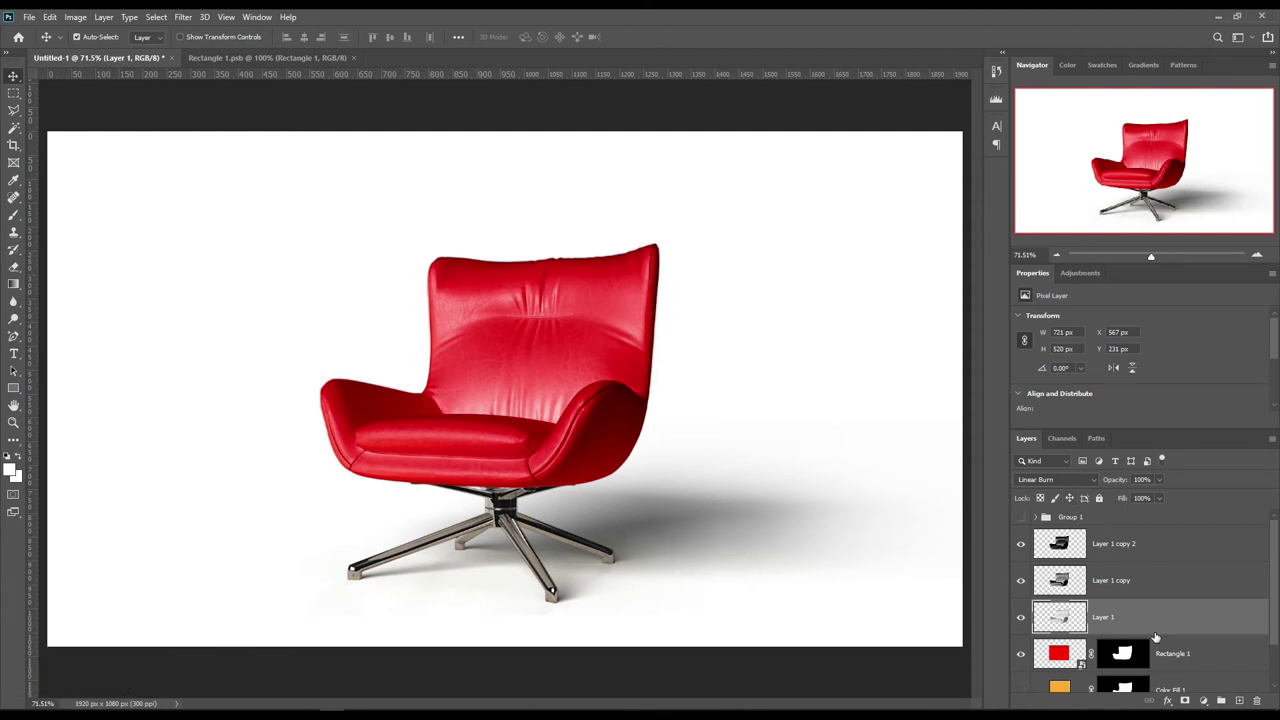
pyautogui.click(1234, 661)
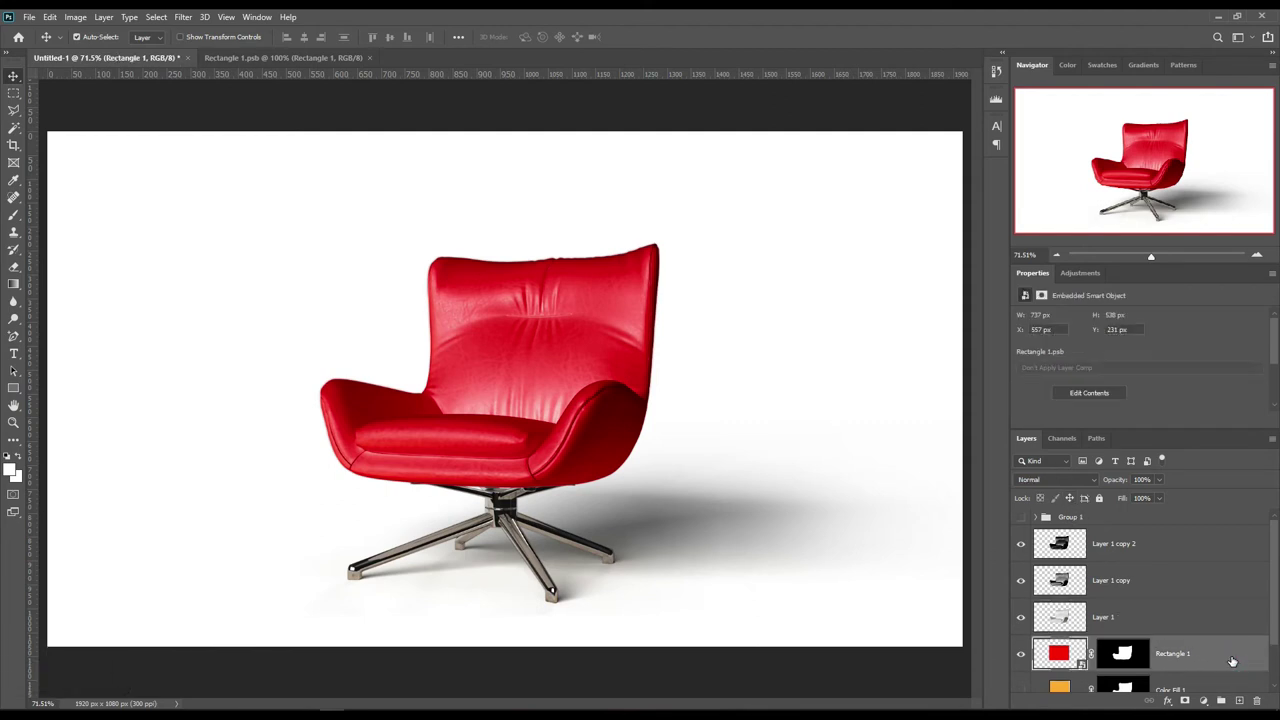
# Step: Select the Background layer, set the Pen tool to shape mode, and zoom the chair to 200%
pyautogui.scroll(-3, 1156, 645)
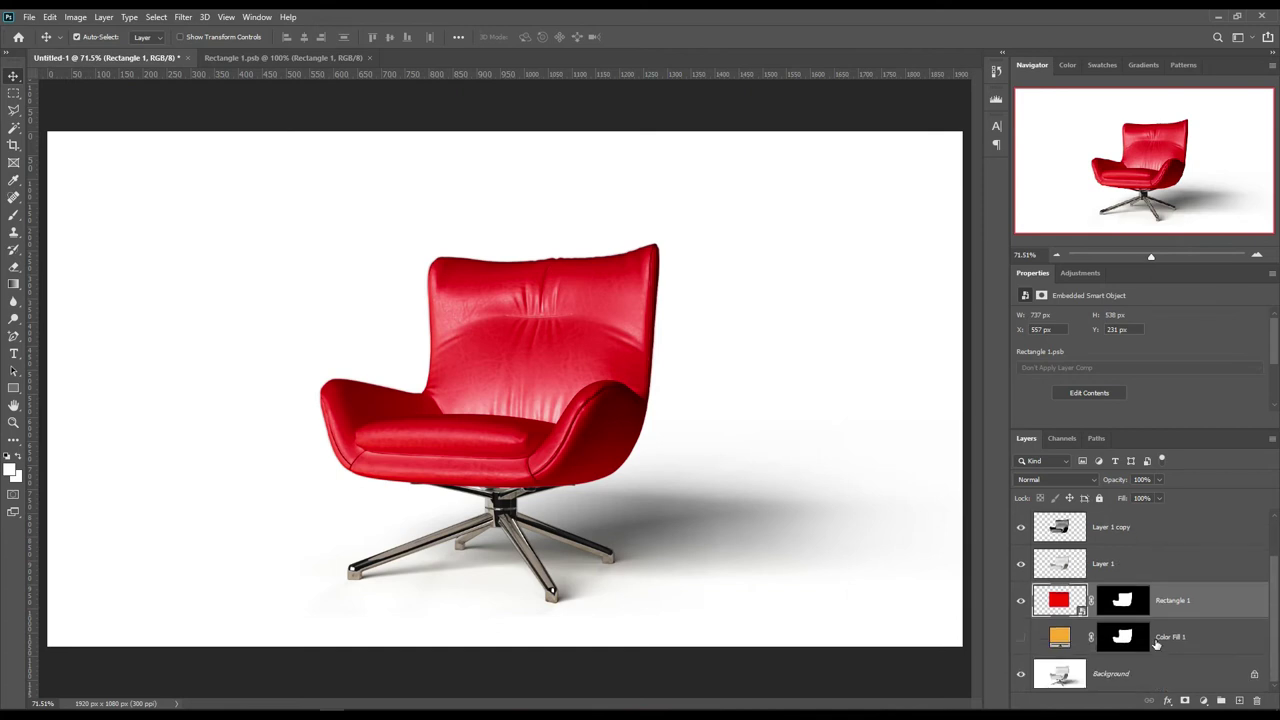
pyautogui.click(1112, 675)
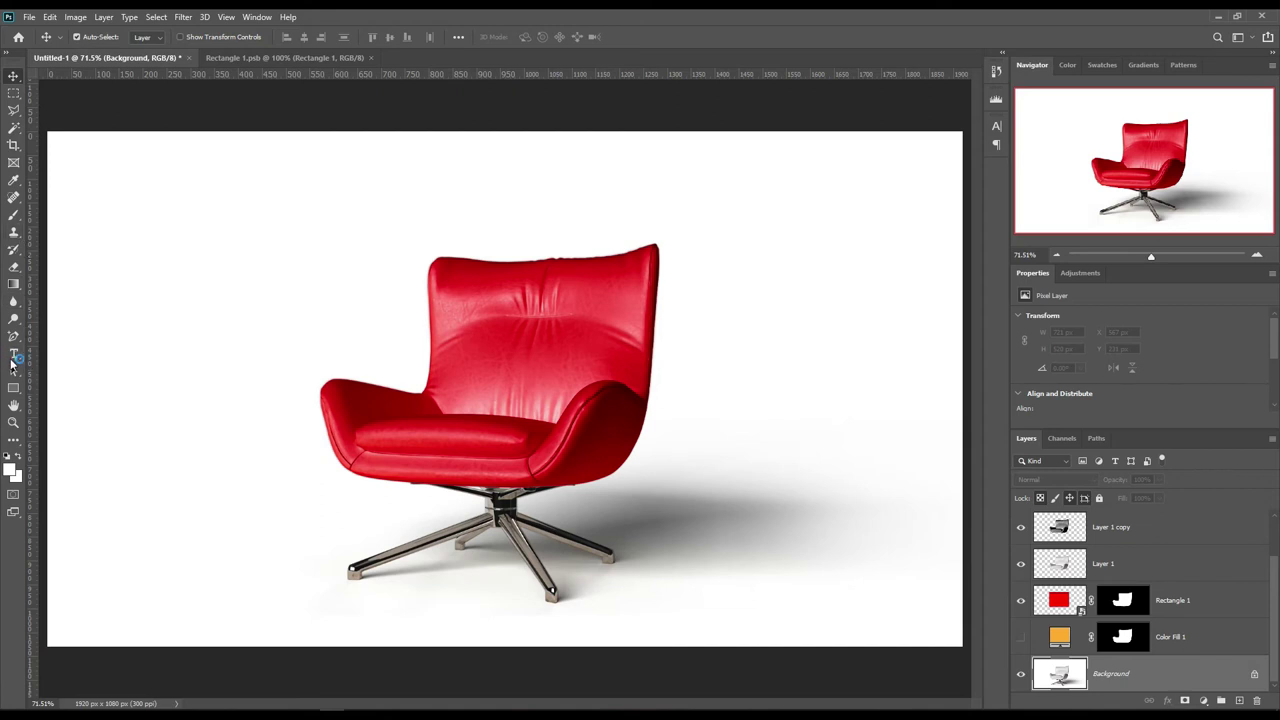
pyautogui.click(14, 336)
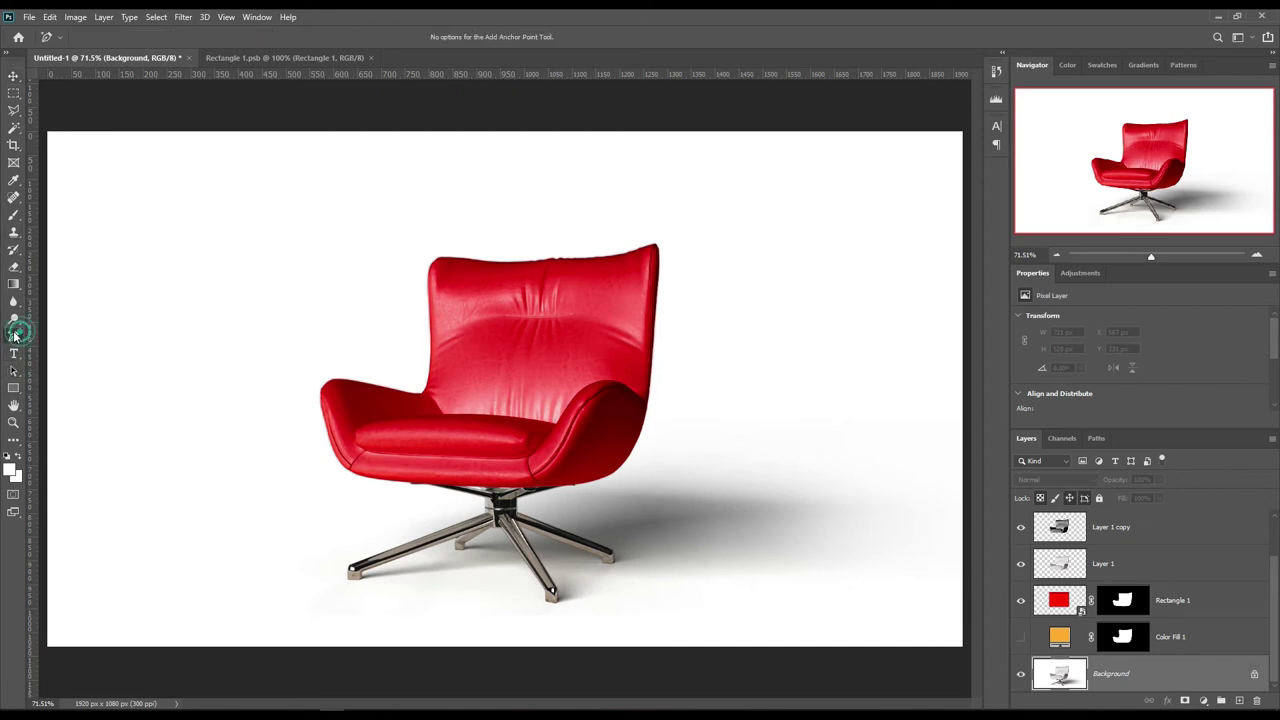
pyautogui.click(60, 336)
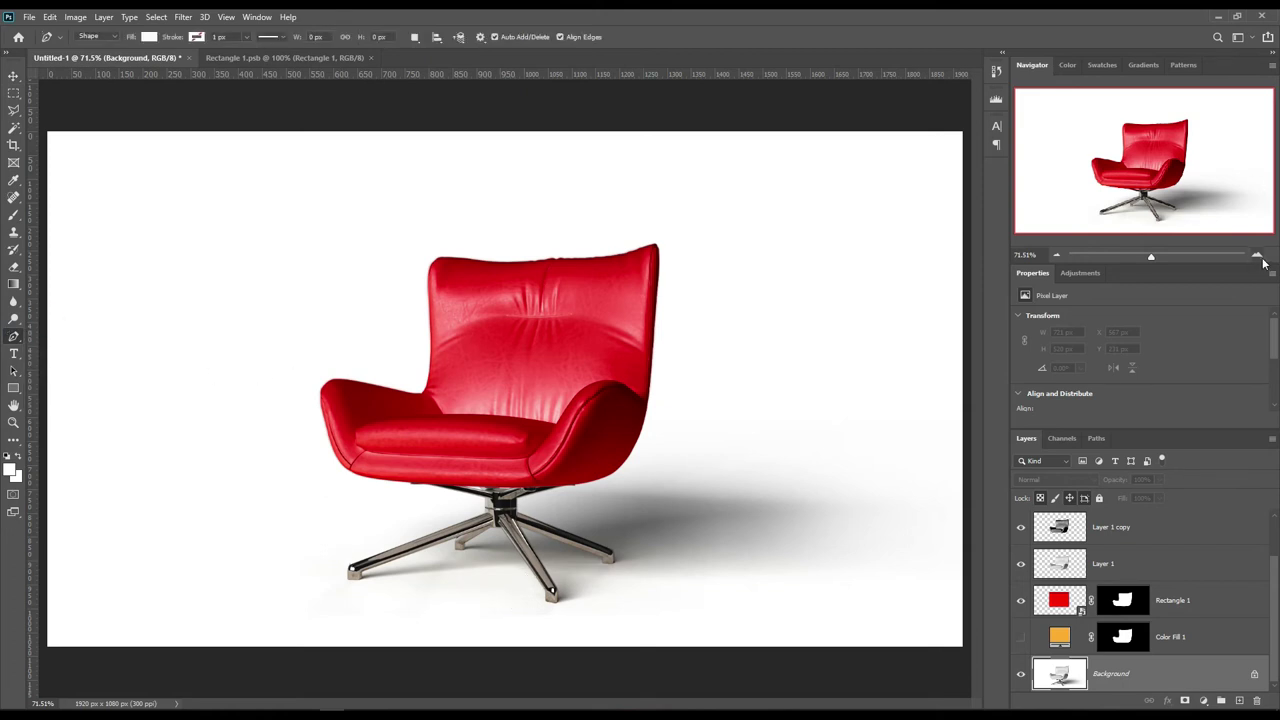
pyautogui.click(1258, 256)
pyautogui.click(1258, 256)
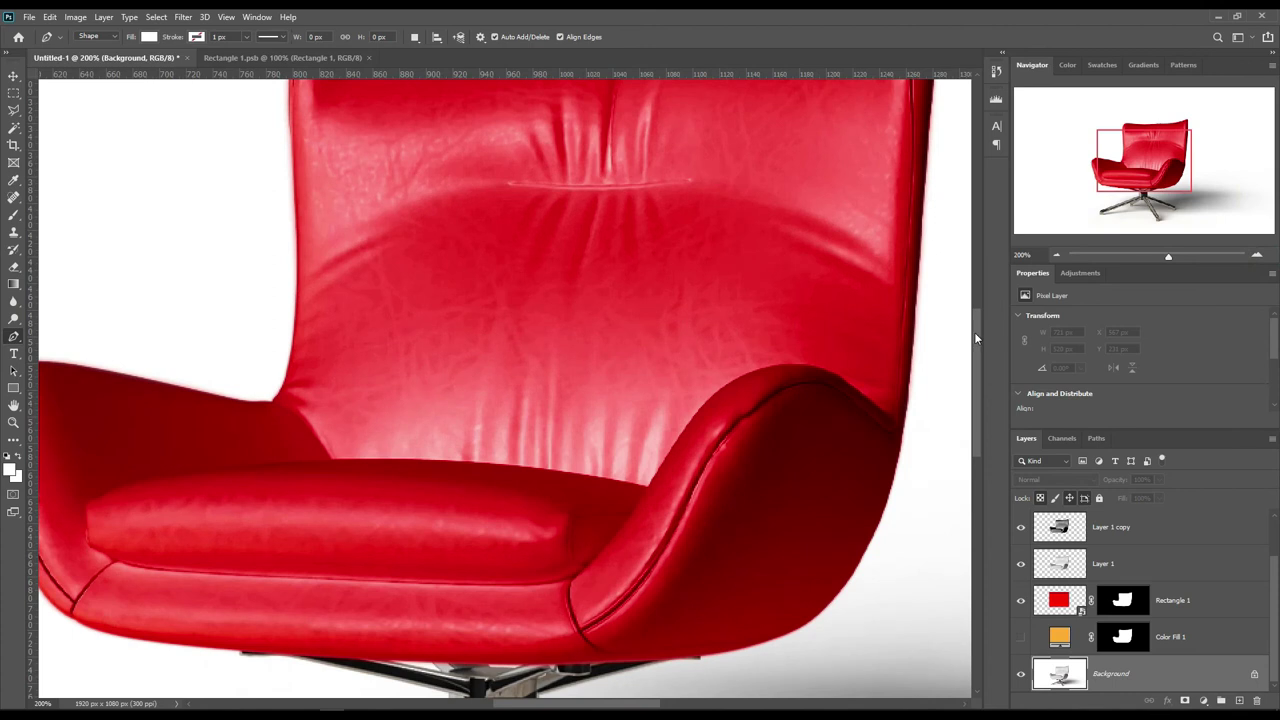
pyautogui.moveTo(976, 338); pyautogui.dragTo(966, 442)
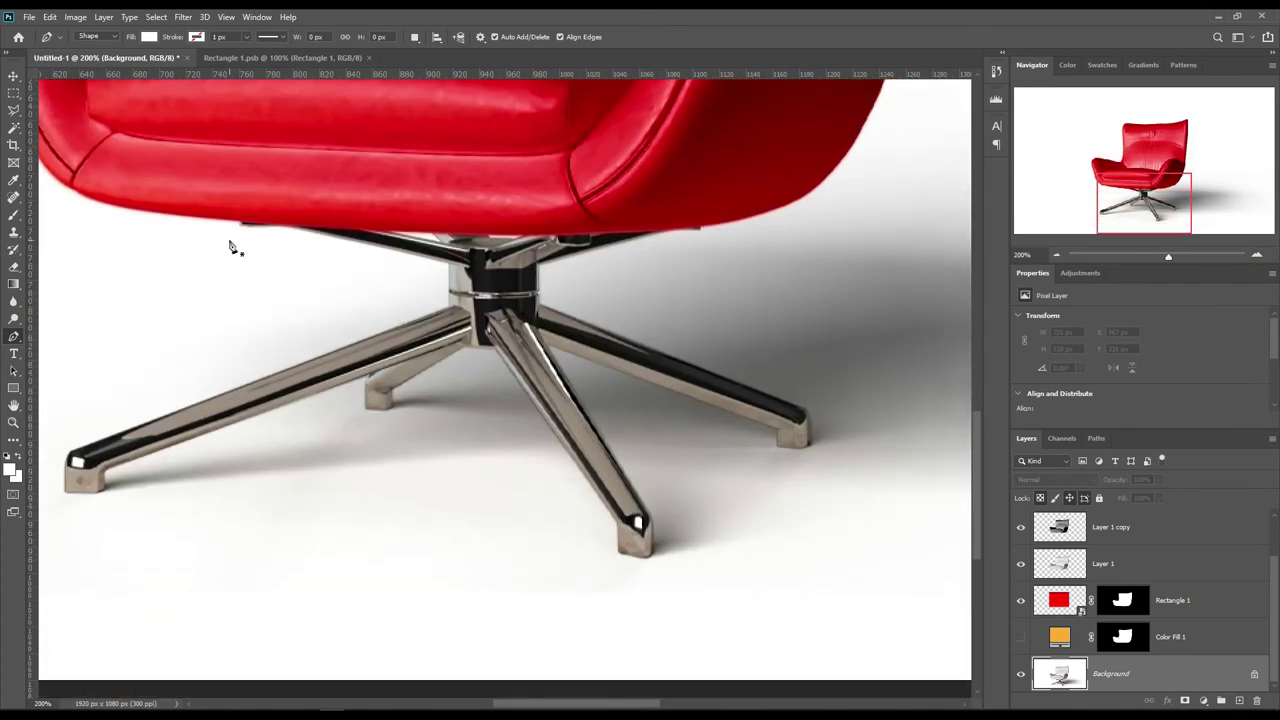
# Step: Trace the seat underside, base column, left leg and back-left foot with pen anchors
pyautogui.click(240, 226)
pyautogui.click(240, 223)
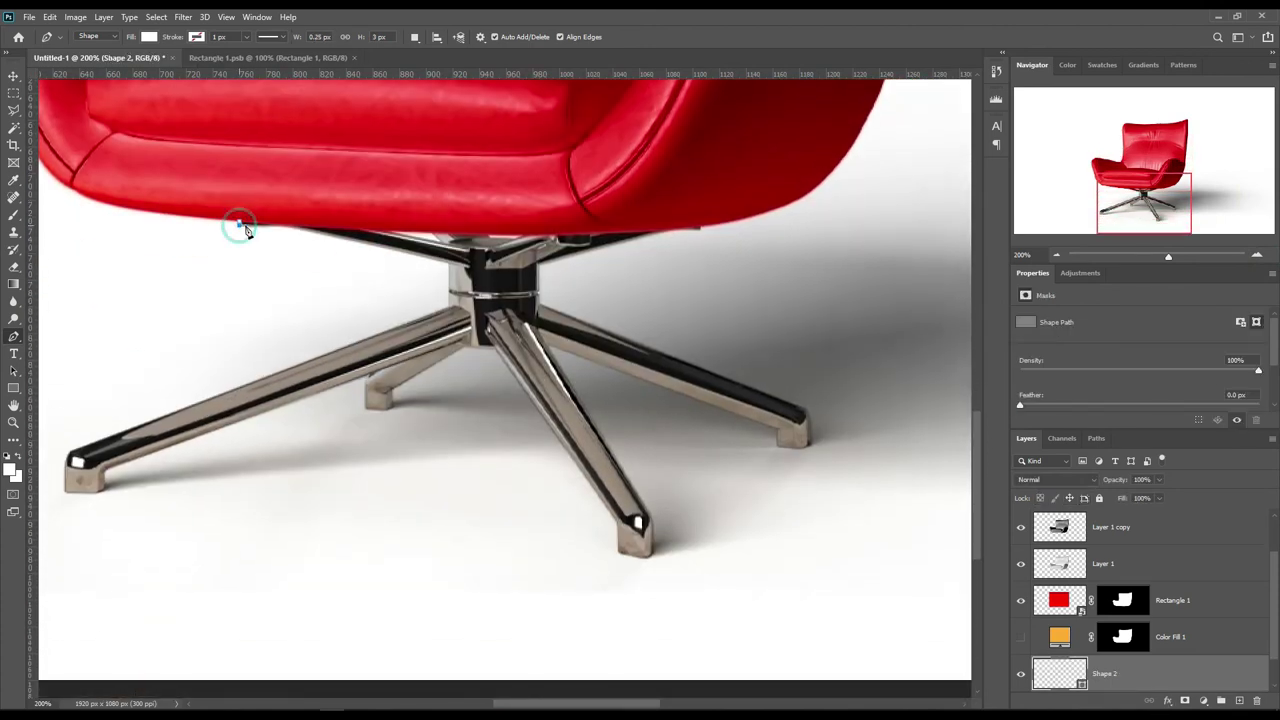
pyautogui.click(296, 228)
pyautogui.click(448, 262)
pyautogui.click(448, 309)
pyautogui.click(69, 452)
pyautogui.click(65, 491)
pyautogui.click(368, 375)
pyautogui.click(365, 407)
pyautogui.click(390, 410)
# Step: Continue the outline across the hub, front and back-right feet, back to the seat underside
pyautogui.click(463, 346)
pyautogui.click(492, 347)
pyautogui.click(617, 522)
pyautogui.click(618, 551)
pyautogui.click(549, 348)
pyautogui.click(805, 410)
pyautogui.click(810, 445)
pyautogui.click(777, 443)
pyautogui.click(540, 300)
pyautogui.click(541, 268)
pyautogui.click(668, 230)
pyautogui.click(700, 228)
pyautogui.click(393, 234)
pyautogui.scroll(1, 420, 485)
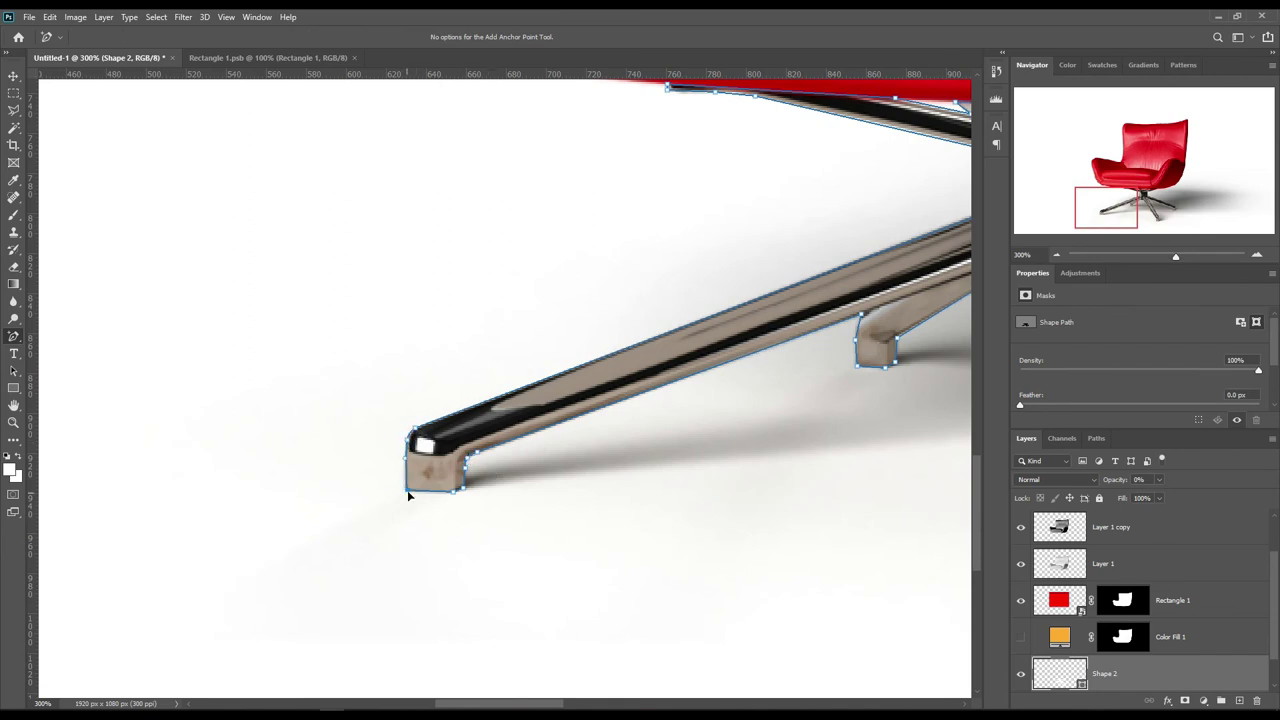
pyautogui.hscroll(5, 408, 495)
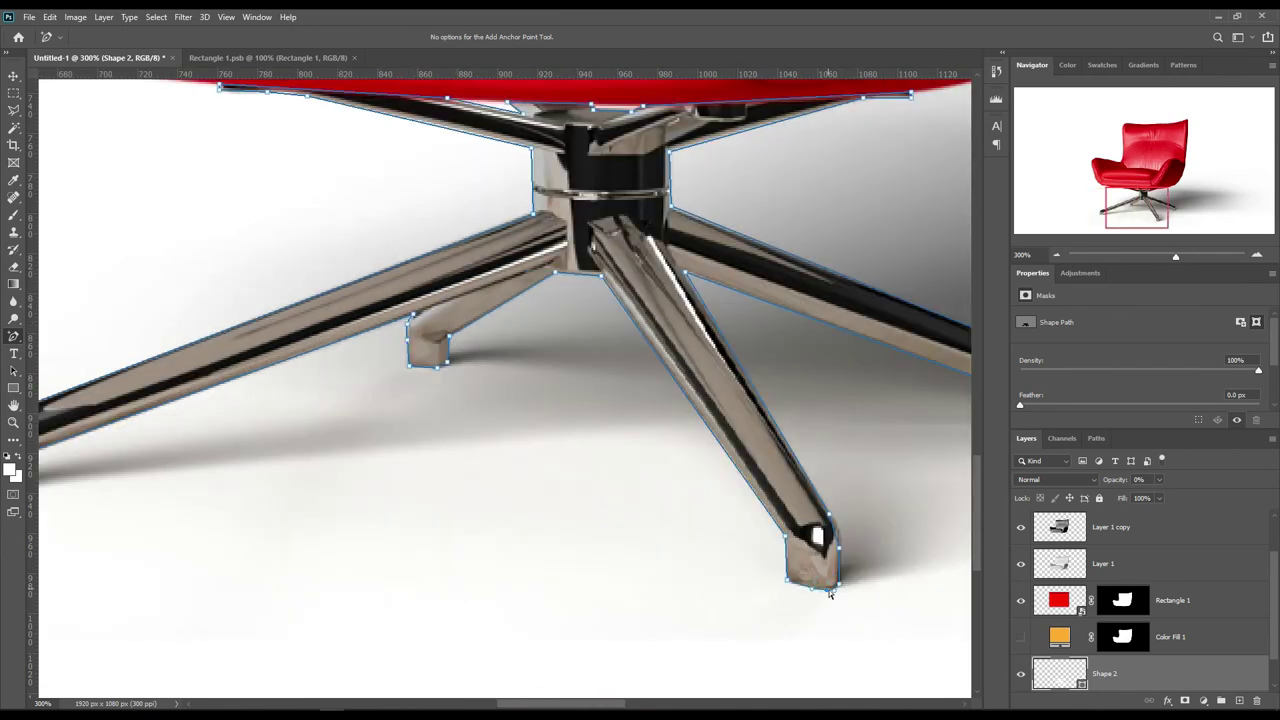
pyautogui.scroll(1, 795, 570)
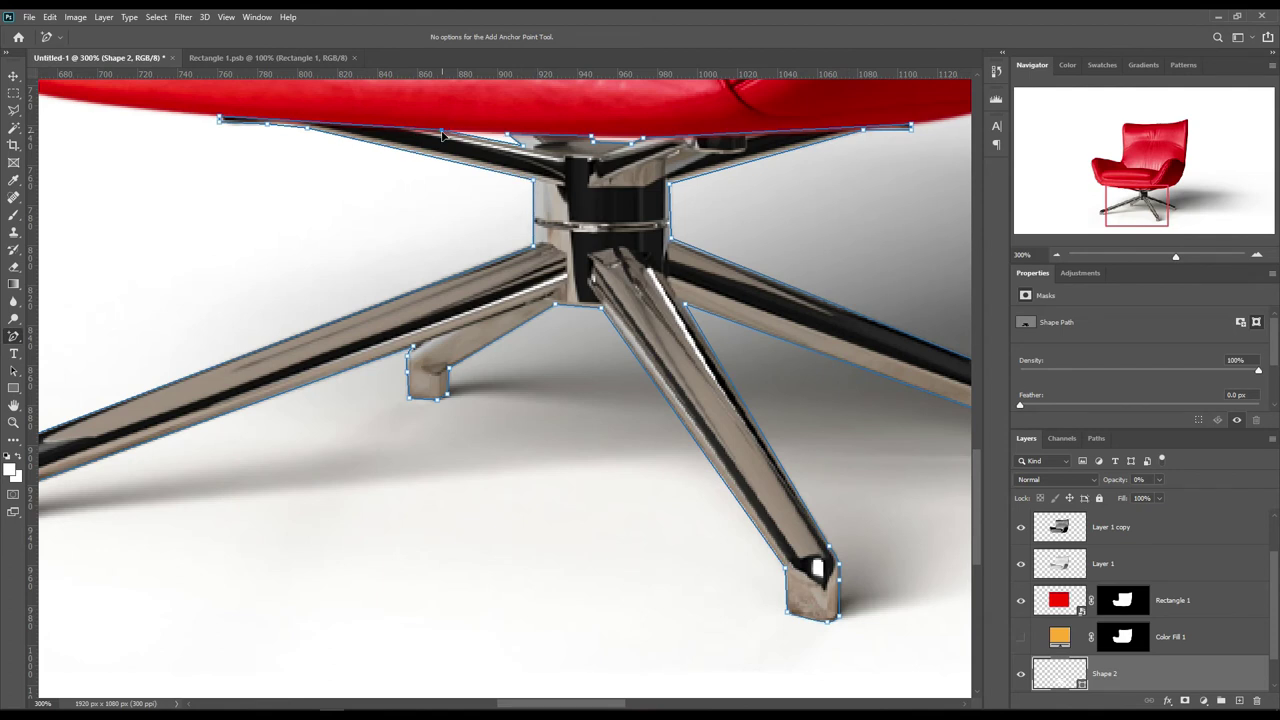
pyautogui.hscroll(3, 767, 491)
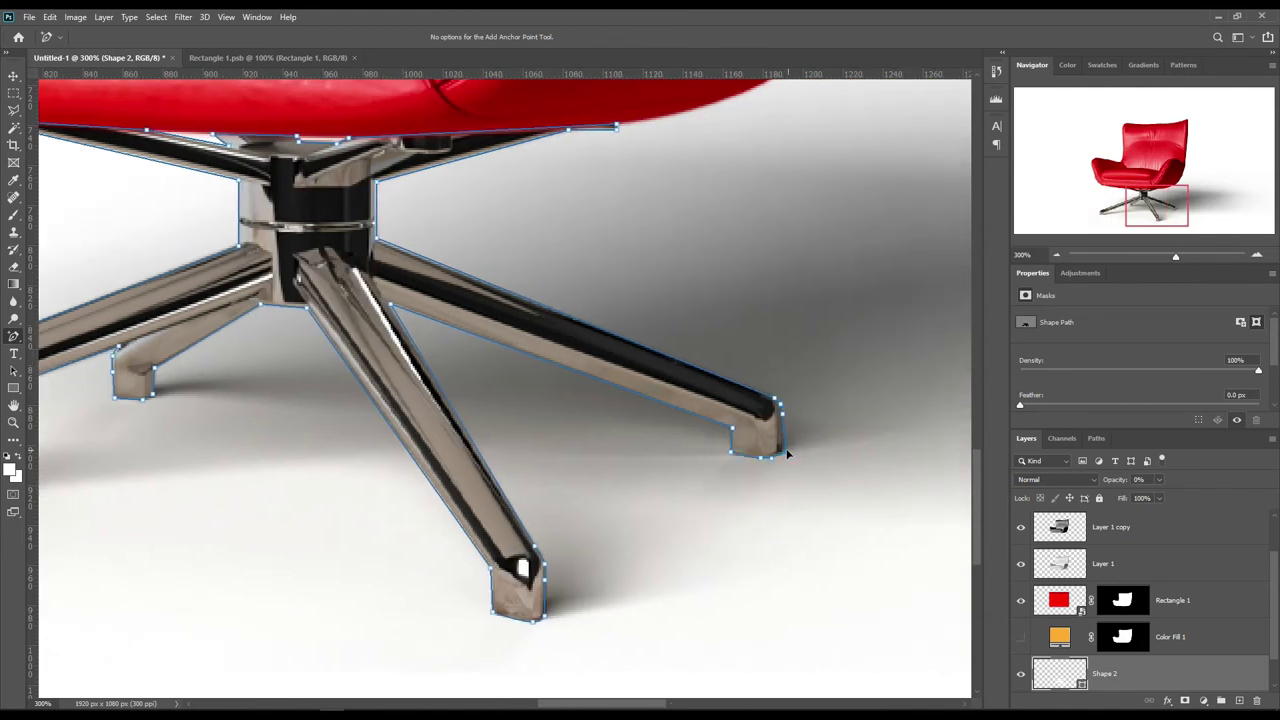
pyautogui.scroll(-1, 1137, 645)
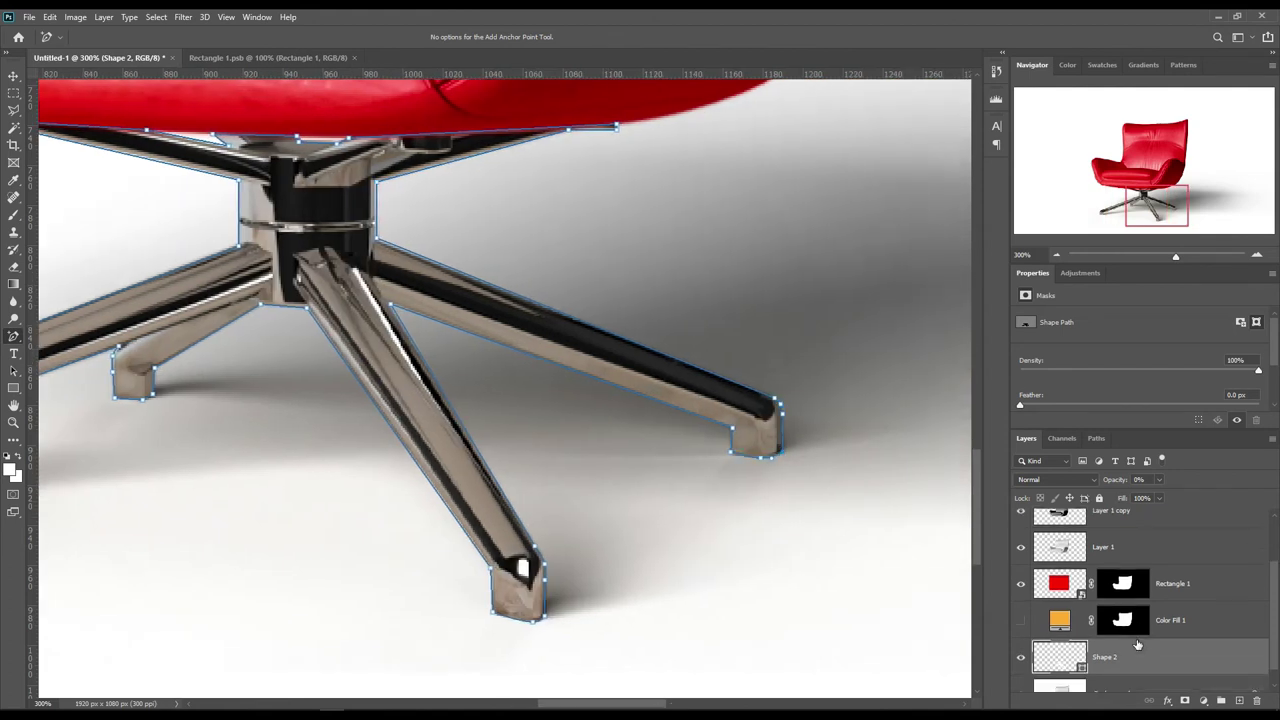
pyautogui.scroll(-1, 1122, 667)
# Step: Fill the traced base selection with a white Solid Color layer and move Shape 2 into Group 1
pyautogui.keyDown('ctrl'); pyautogui.click(1082, 648); pyautogui.keyUp('ctrl')
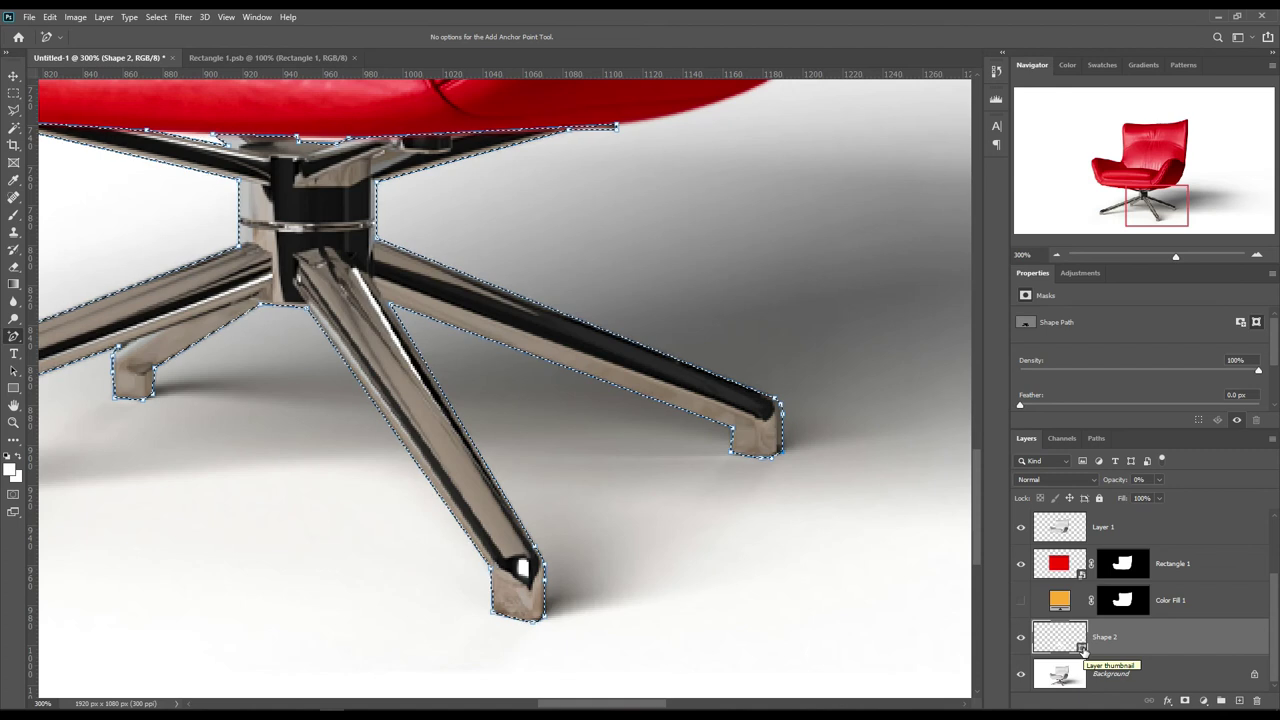
pyautogui.click(1206, 705)
pyautogui.click(1218, 469)
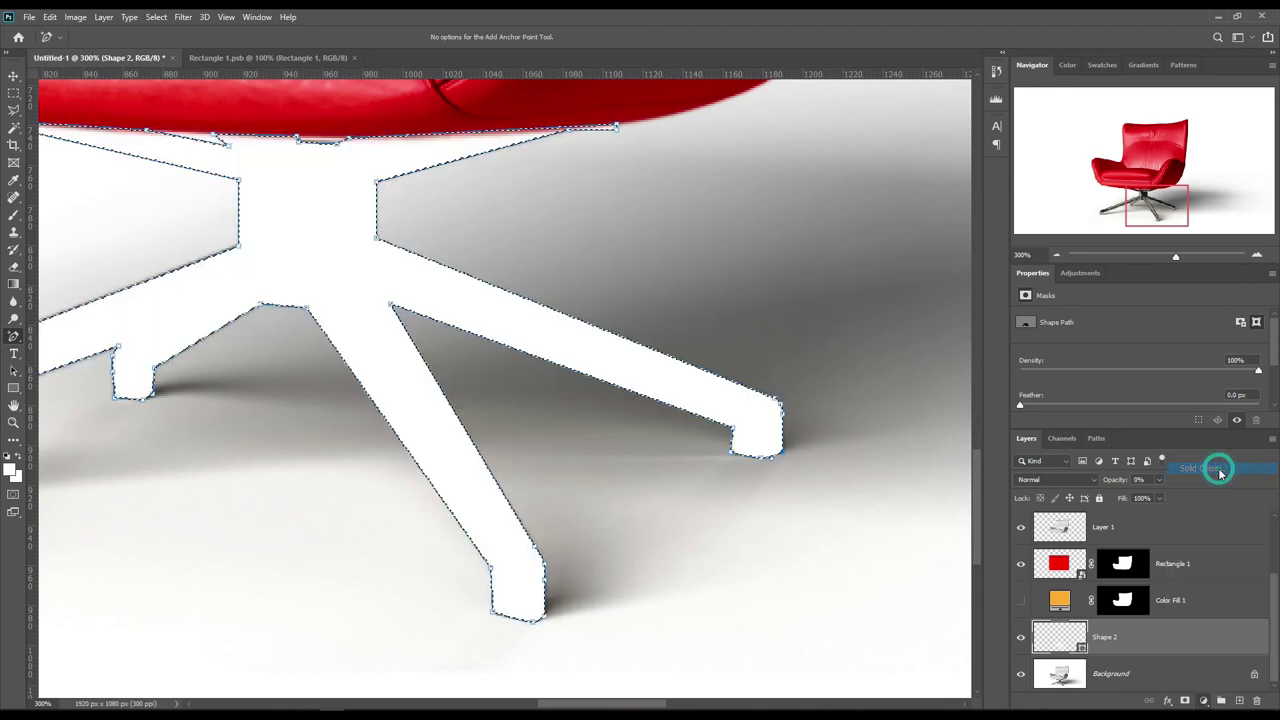
pyautogui.click(1153, 288)
pyautogui.moveTo(1171, 672); pyautogui.dragTo(1136, 518)
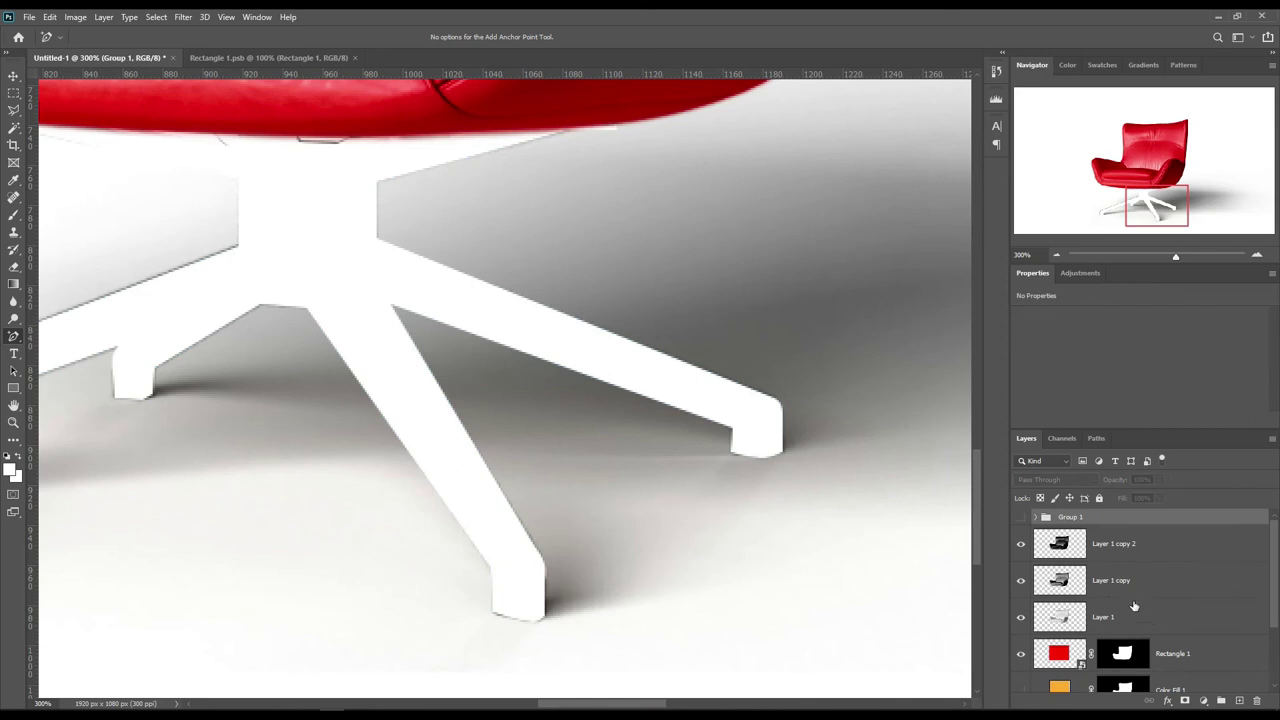
# Step: Zoom to 100% and load the white base mask plus the chair body mask as one selection
pyautogui.scroll(-4, 1153, 598)
pyautogui.click(1202, 647)
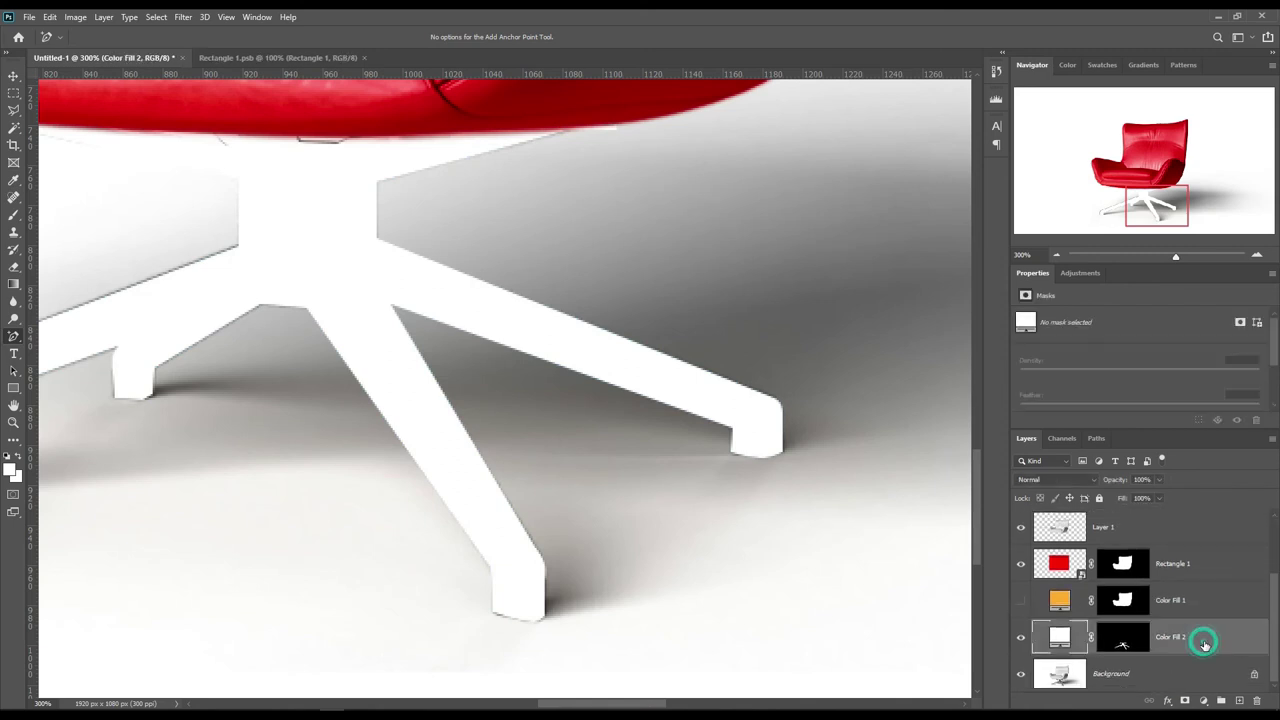
pyautogui.click(1120, 641)
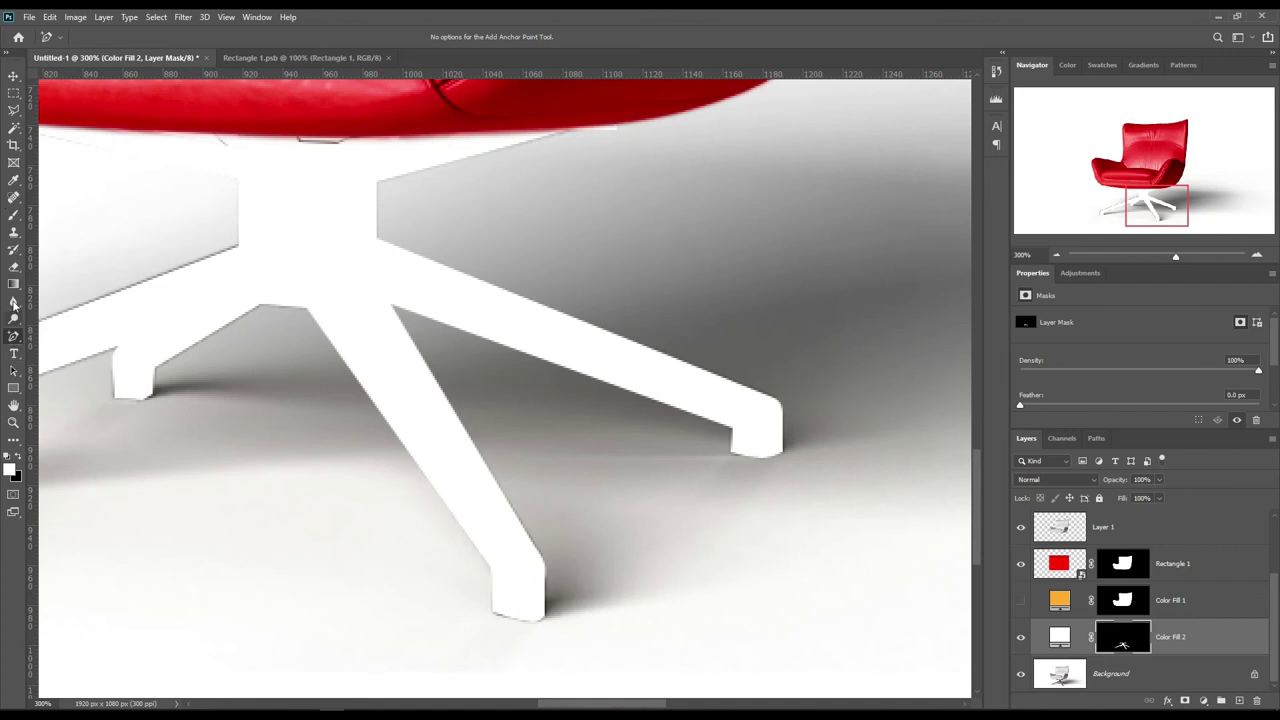
pyautogui.click(15, 216)
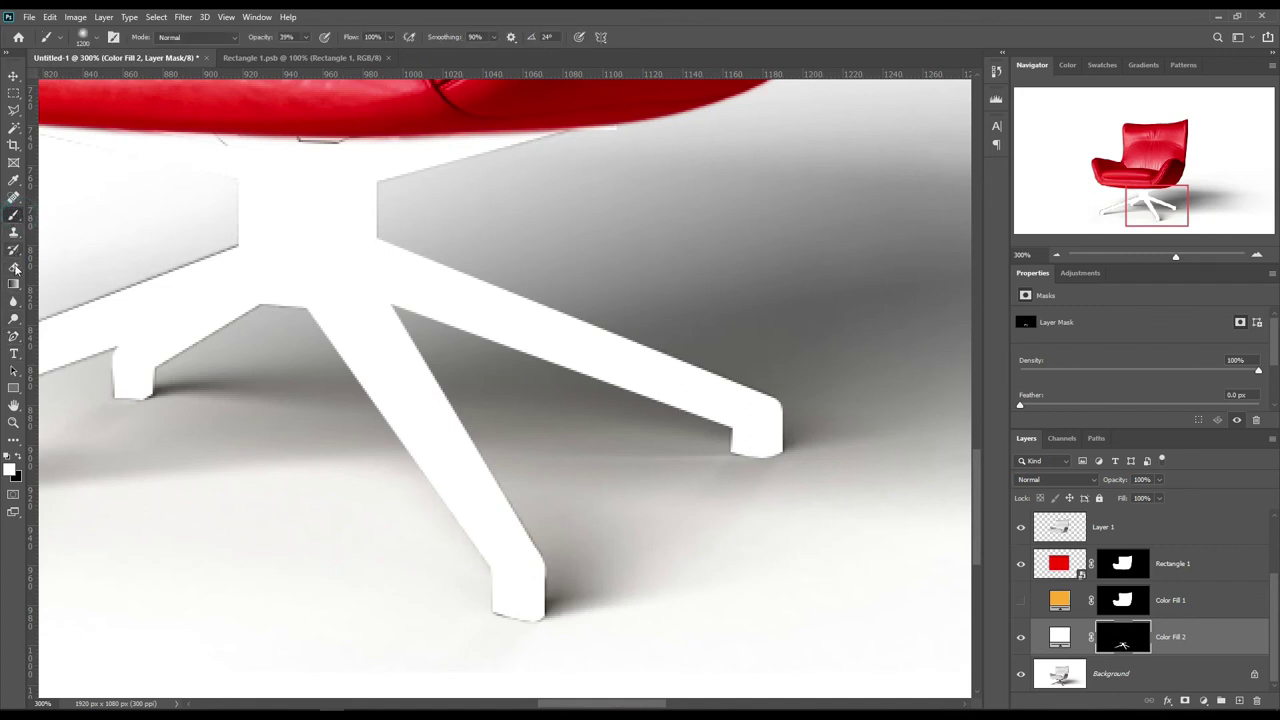
pyautogui.click(13, 300)
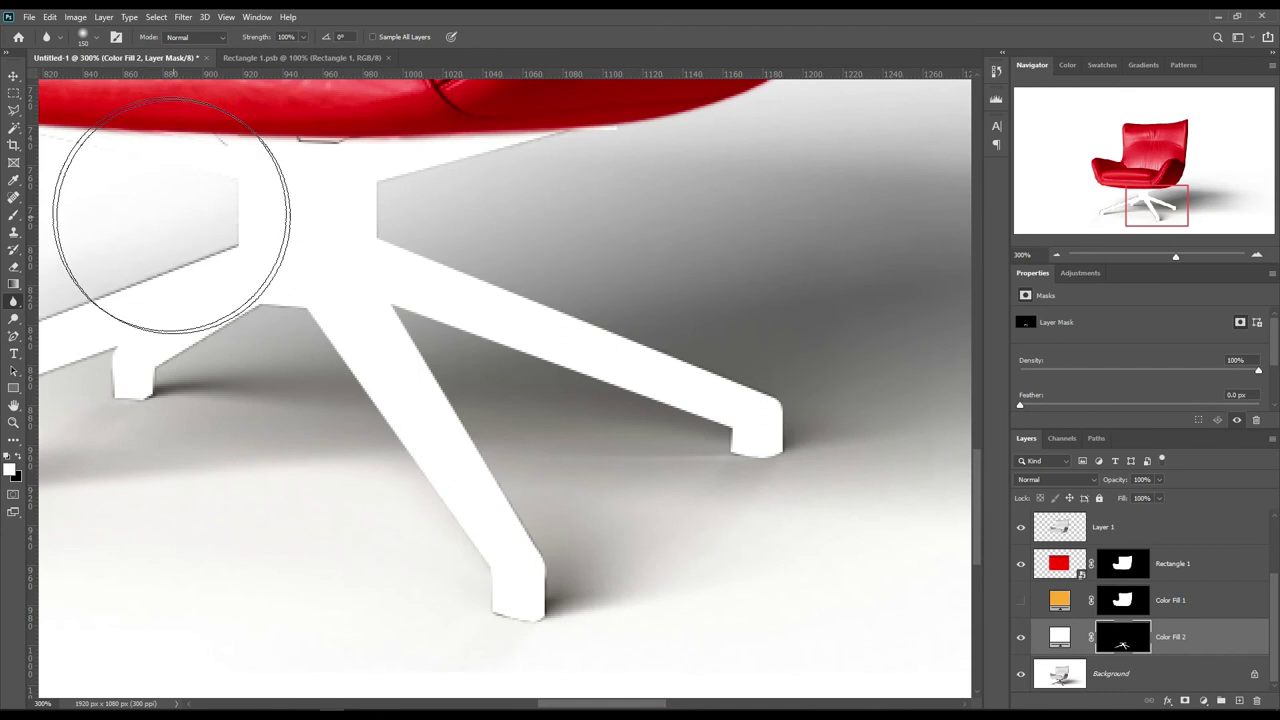
pyautogui.click(1056, 255)
pyautogui.click(1056, 255)
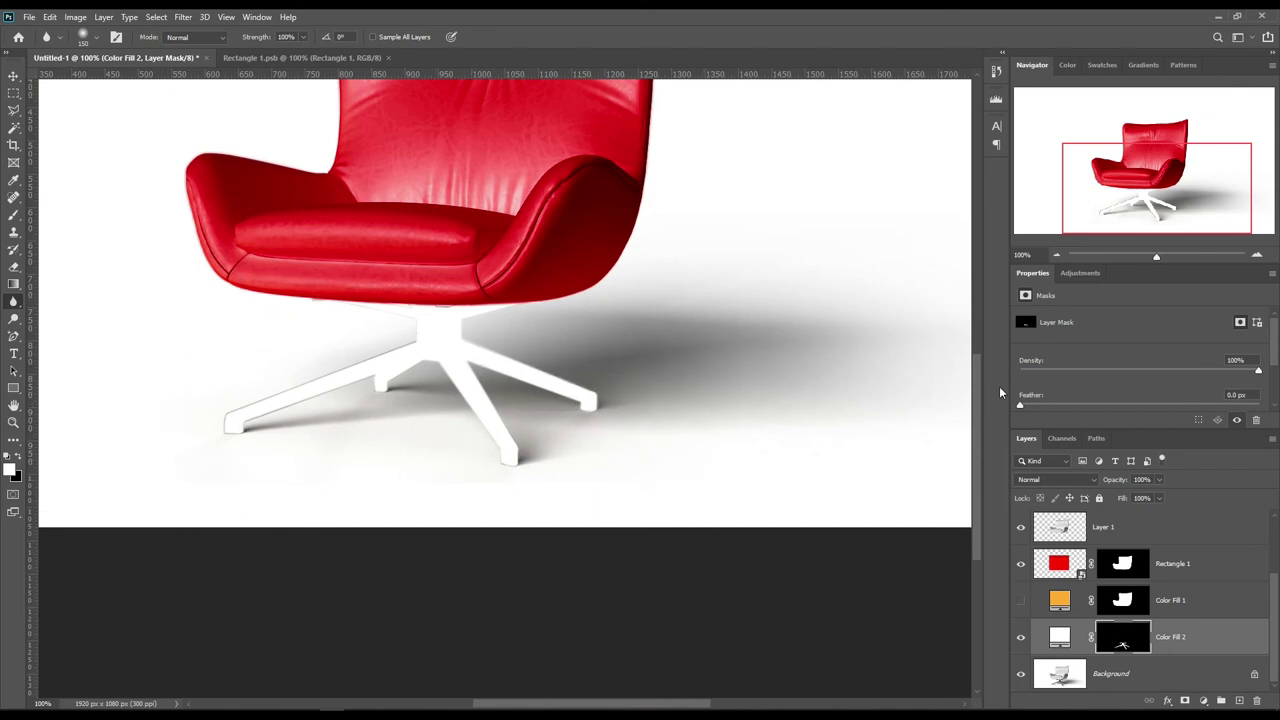
pyautogui.keyDown('ctrl'); pyautogui.click(1122, 647); pyautogui.keyUp('ctrl')
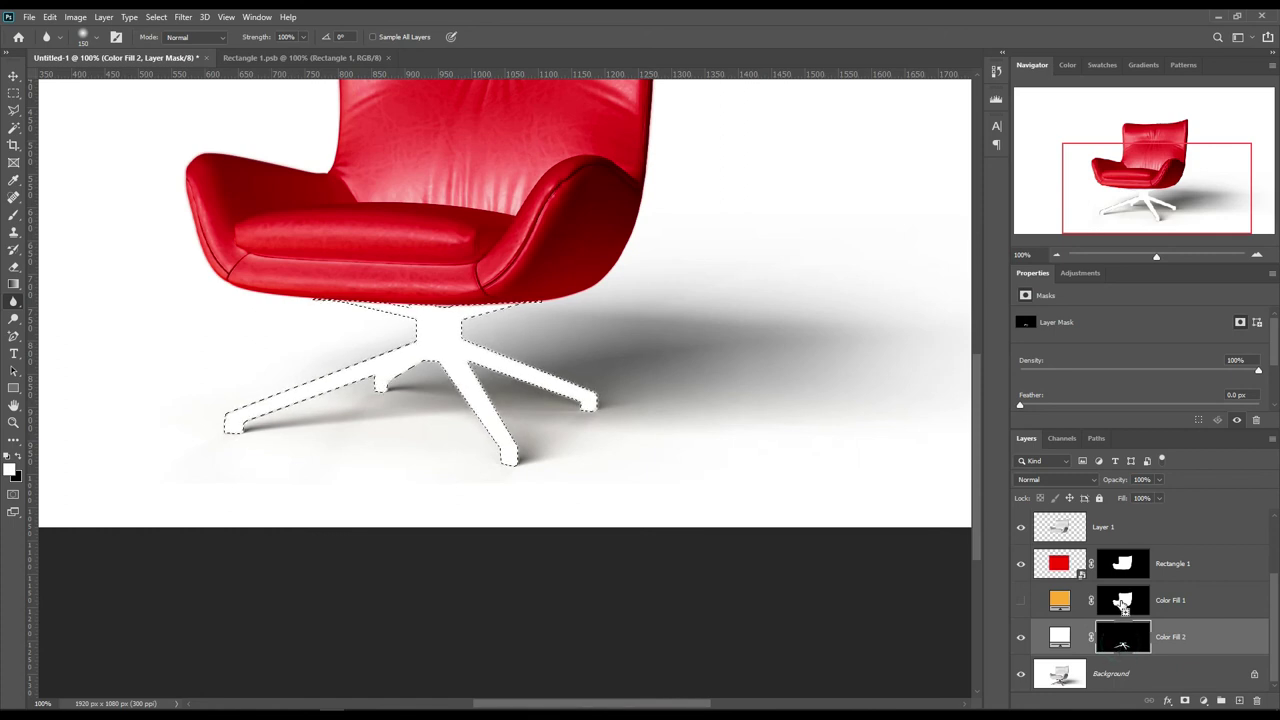
pyautogui.keyDown('ctrl'); pyautogui.keyDown('shift'); pyautogui.click(1124, 600); pyautogui.keyUp('shift'); pyautogui.keyUp('ctrl')
# Step: Invert the selection, hide the white fill, and add a deep red Solid Color fill above Background
pyautogui.hotkey('ctrl', 'shift', 'i')
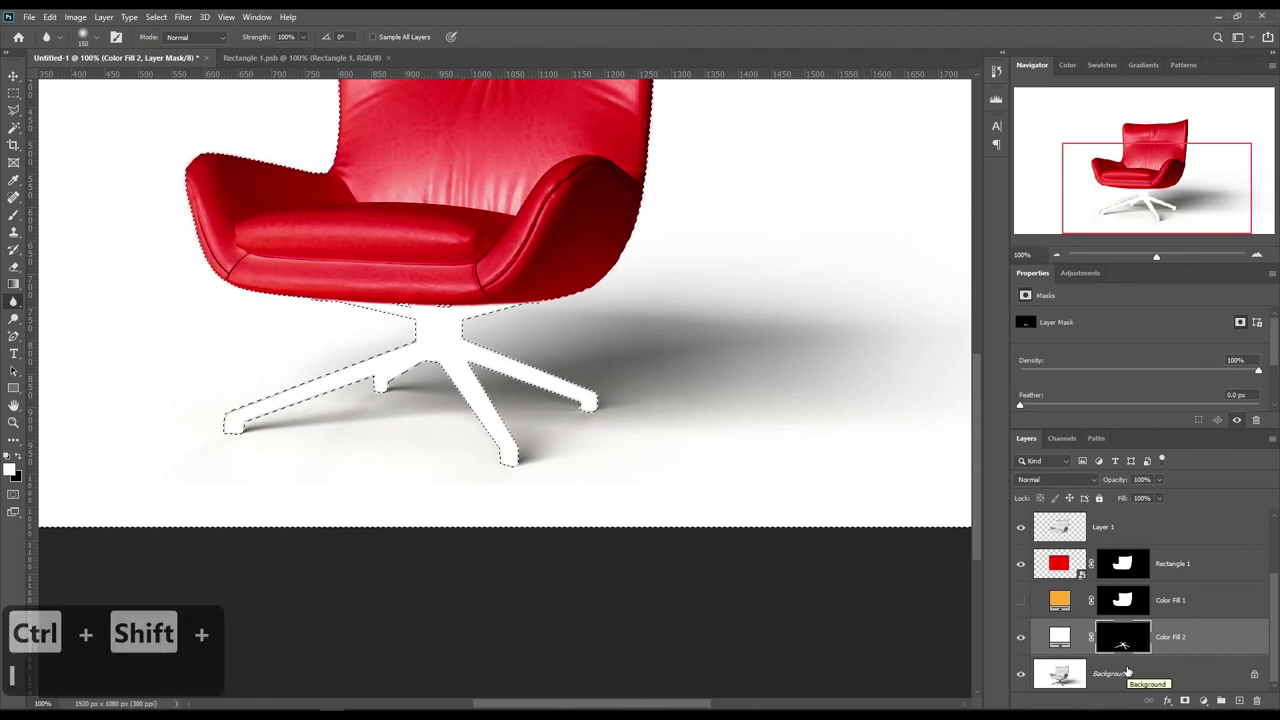
pyautogui.click(1021, 637)
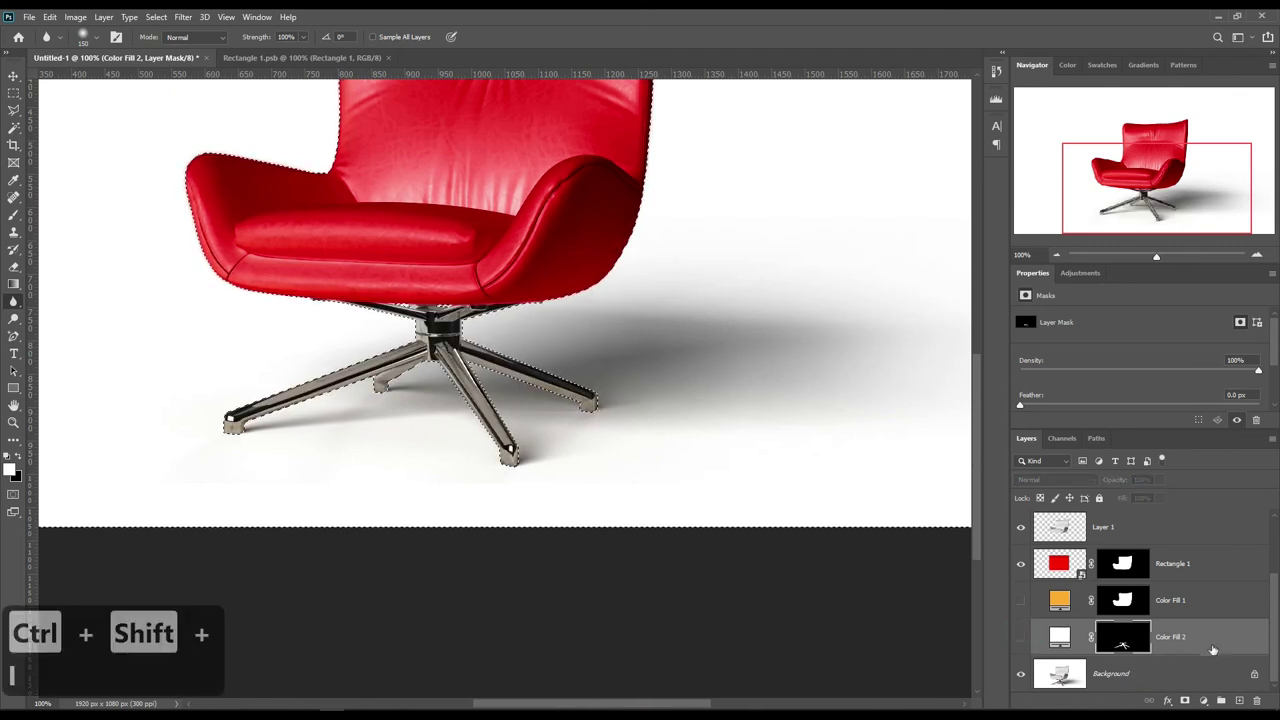
pyautogui.click(1150, 674)
pyautogui.click(1201, 702)
pyautogui.click(1217, 468)
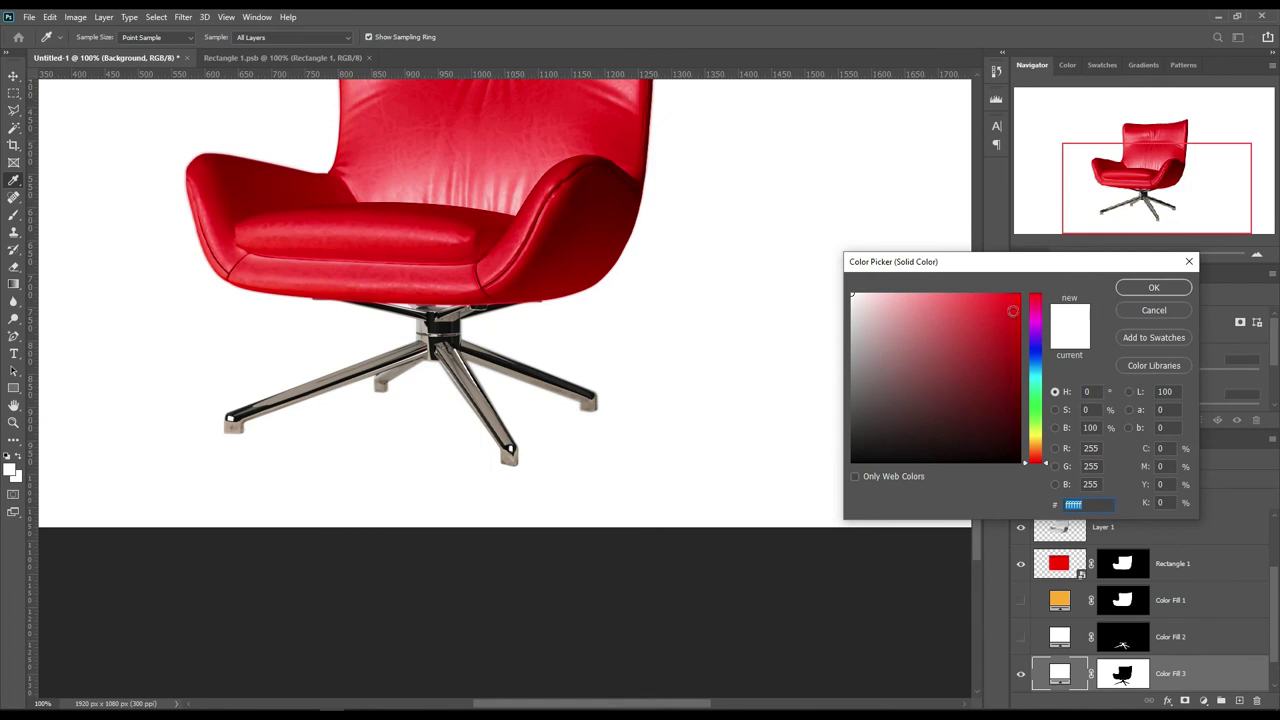
pyautogui.moveTo(1009, 305); pyautogui.dragTo(1016, 333)
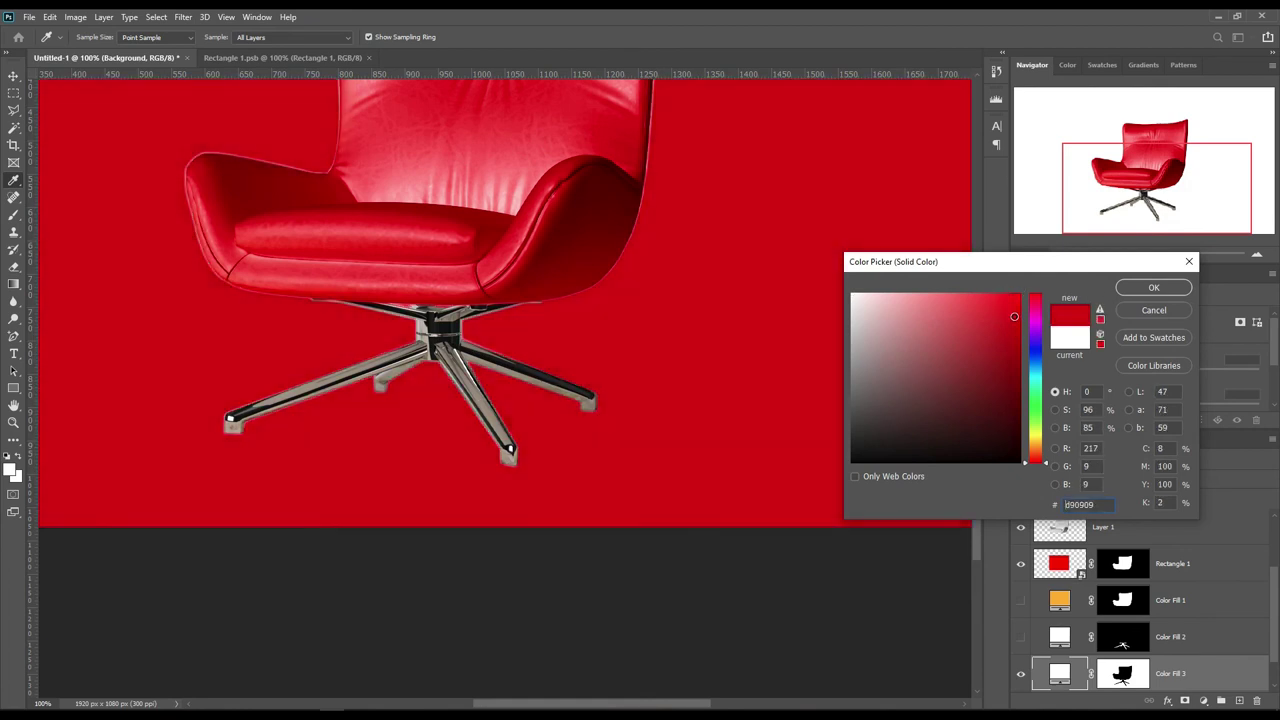
pyautogui.click(1153, 287)
# Step: Set the red fill's blend mode to Linear Burn and move Color Fill 2 into Group 1
pyautogui.click(1058, 479)
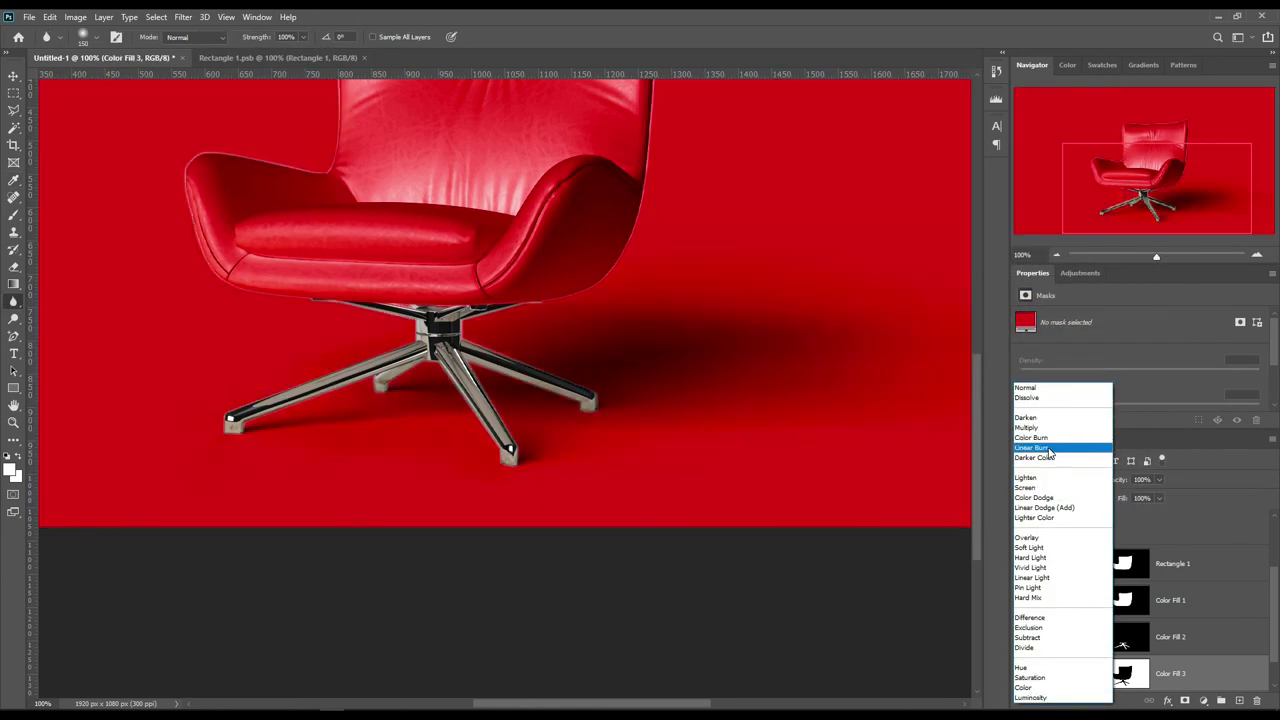
pyautogui.click(1048, 449)
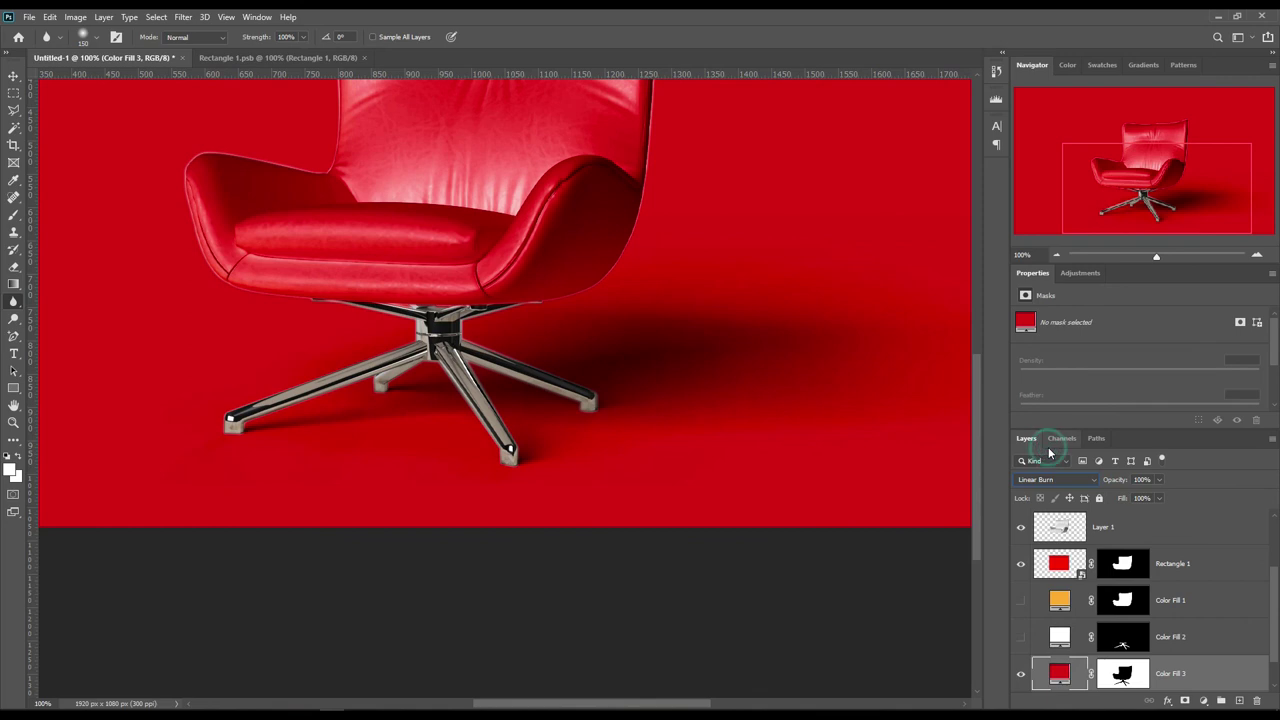
pyautogui.click(1056, 256)
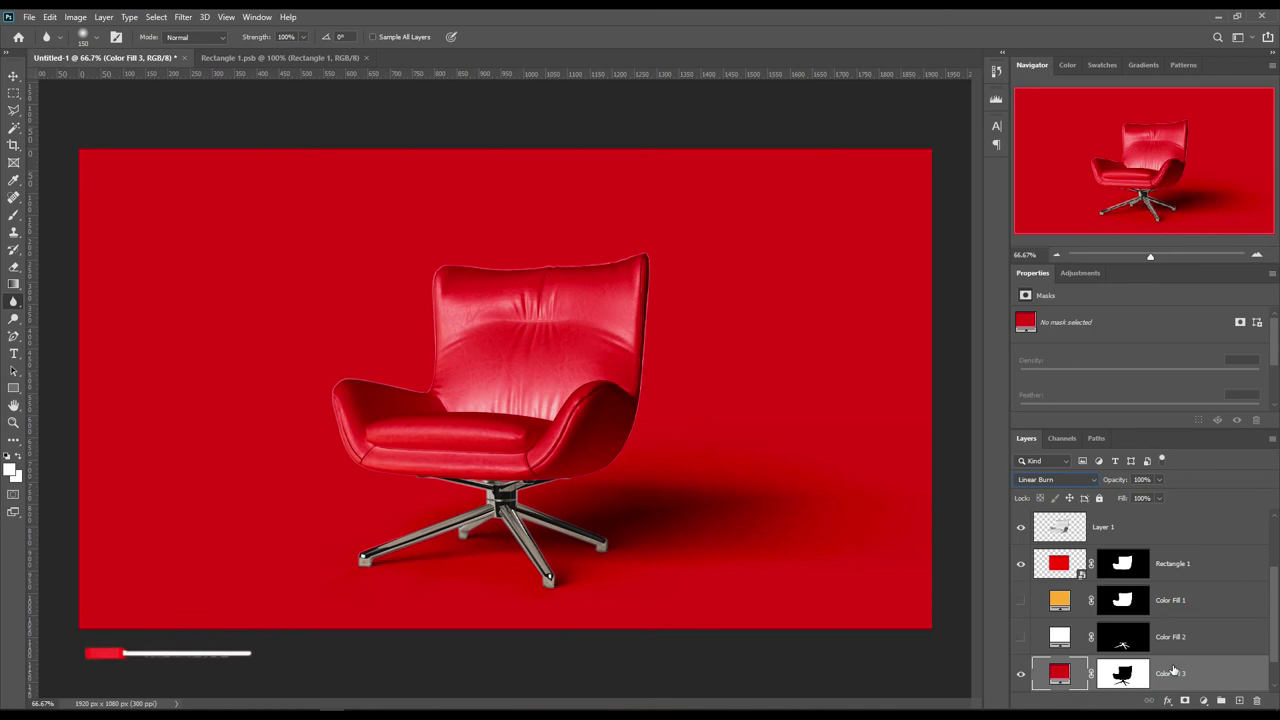
pyautogui.click(1192, 642)
pyautogui.moveTo(1238, 650); pyautogui.dragTo(1176, 548)
pyautogui.scroll(-2, 1155, 622)
pyautogui.scroll(-2, 1155, 622)
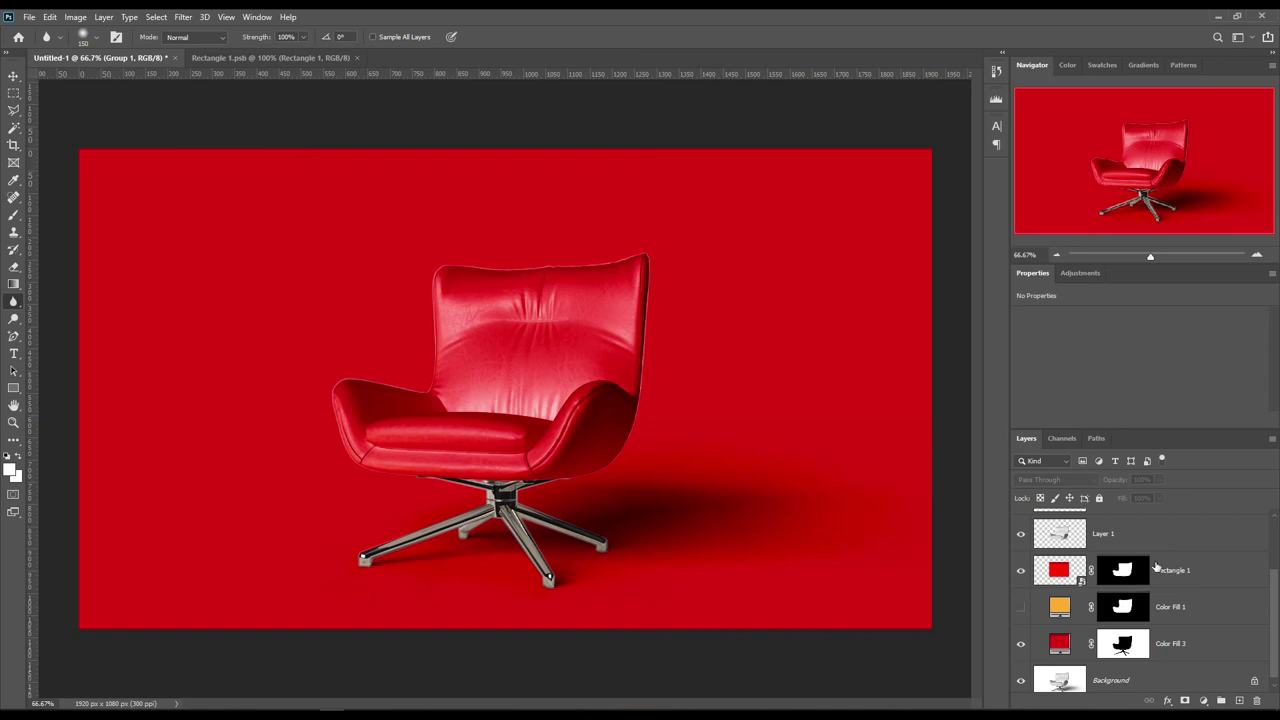
# Step: Hide the red chair layer and make Color Fill 1 visible, set to yellow #ffd800
pyautogui.click(1021, 571)
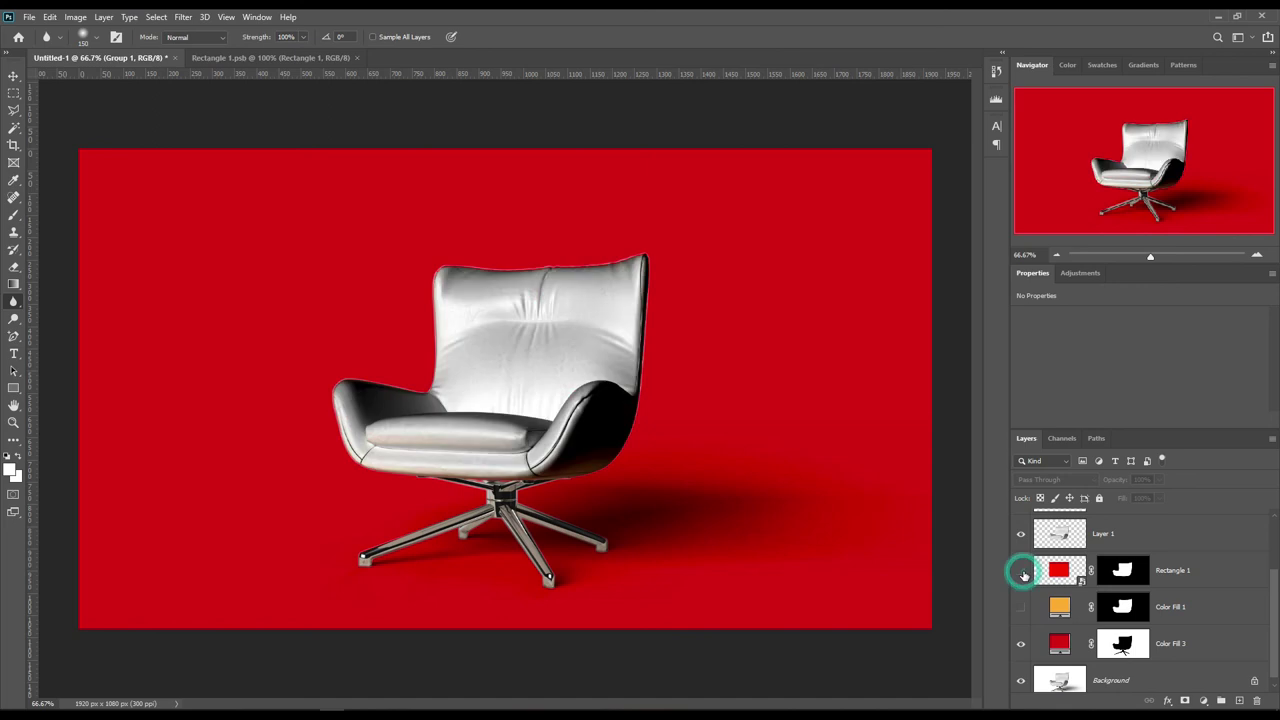
pyautogui.click(1020, 606)
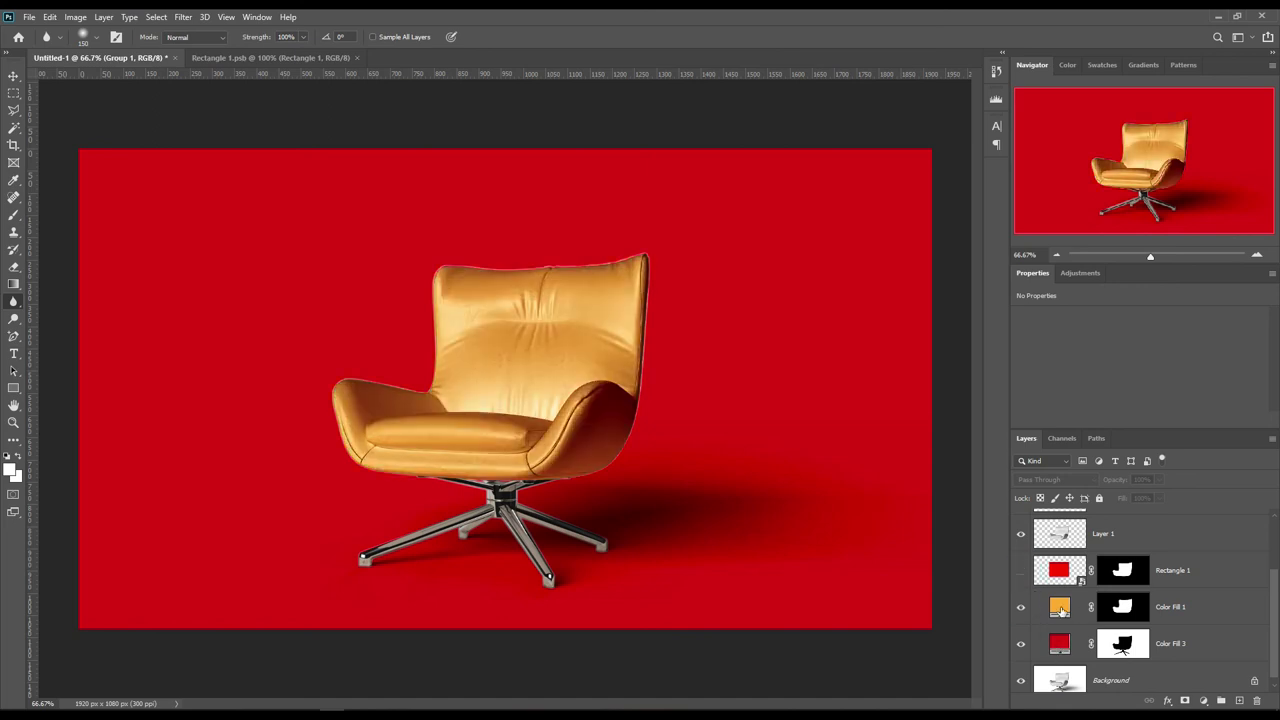
pyautogui.doubleClick(1059, 607)
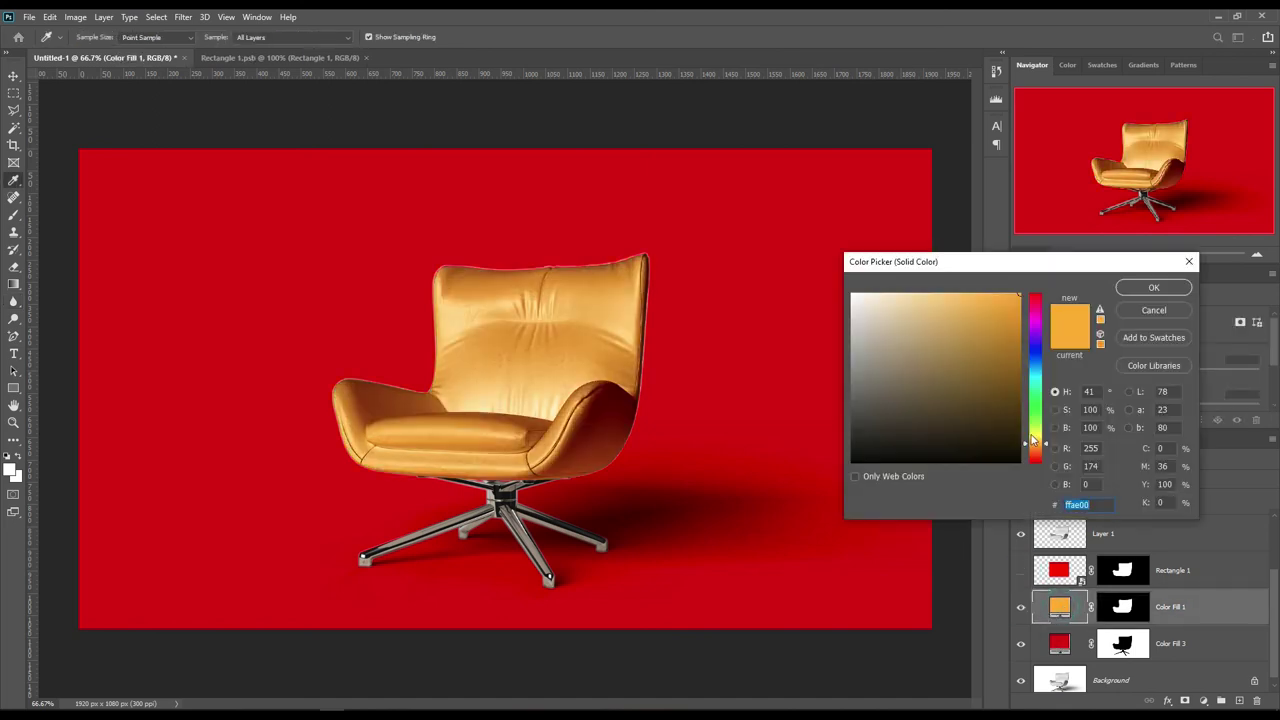
pyautogui.moveTo(1035, 442); pyautogui.dragTo(1036, 438)
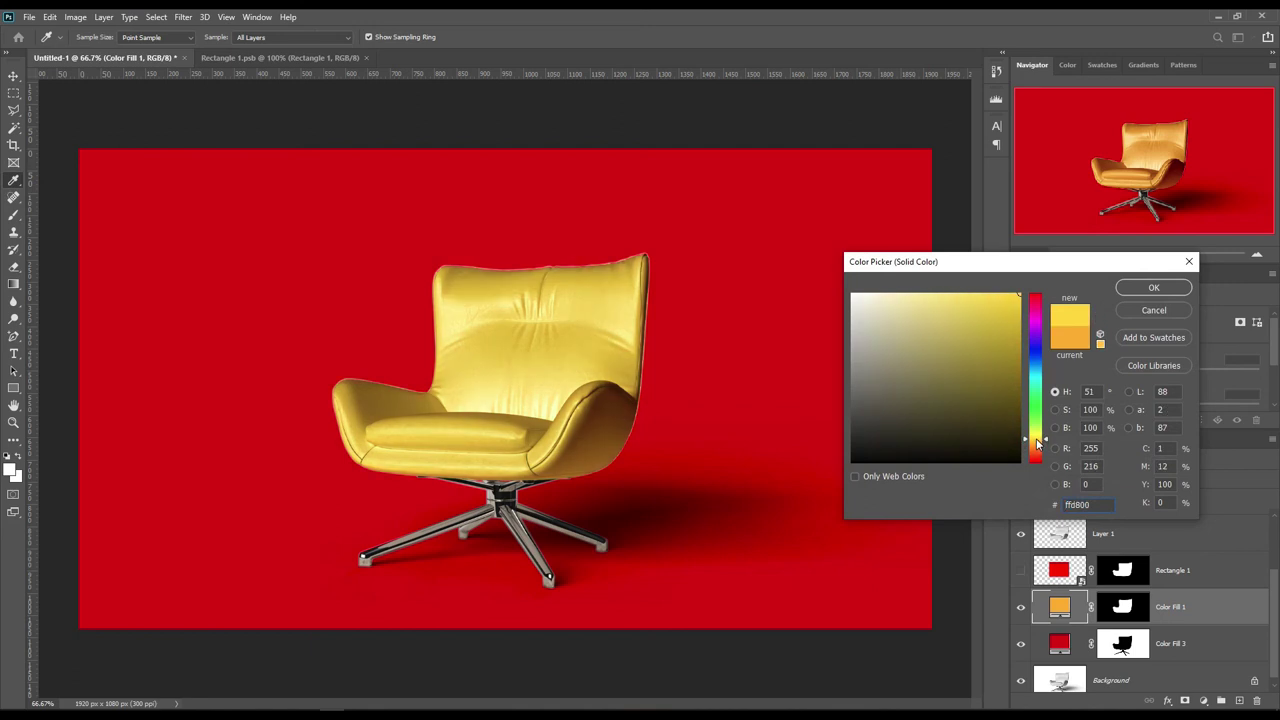
pyautogui.click(1140, 290)
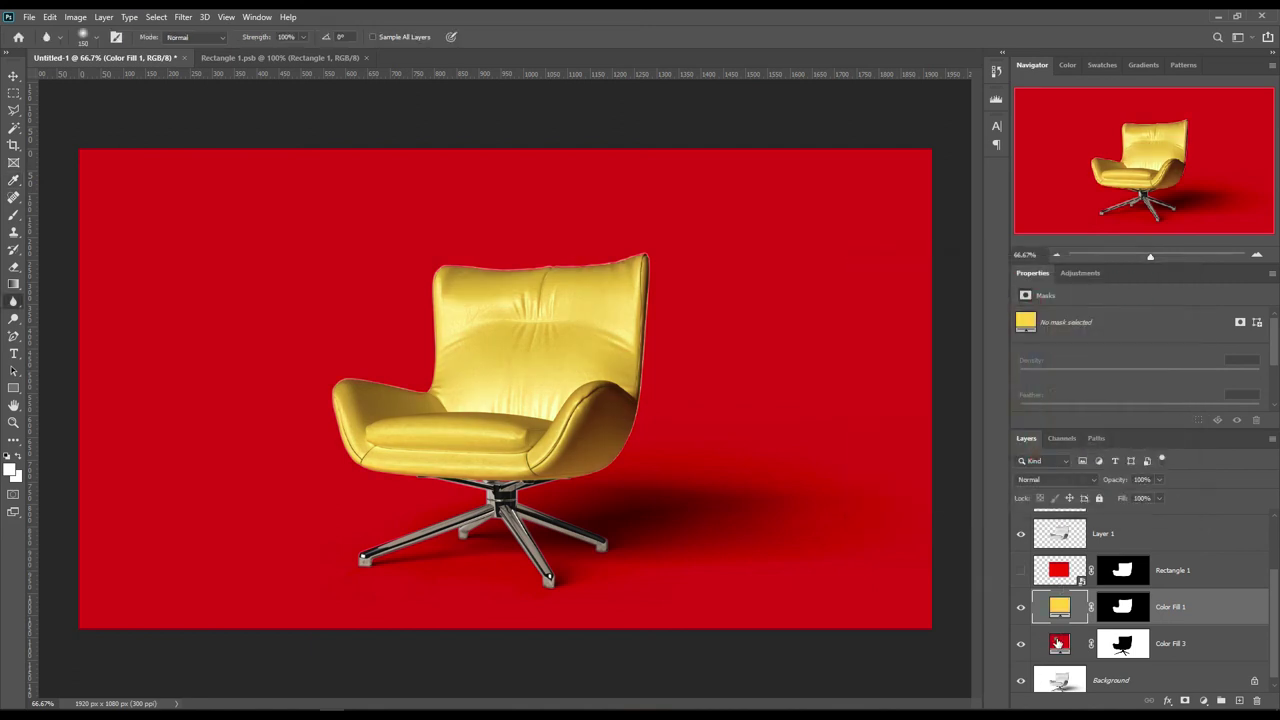
# Step: Change the backdrop fill to pale yellow #fee569 sampled from the chair
pyautogui.doubleClick(1059, 643)
pyautogui.click(626, 324)
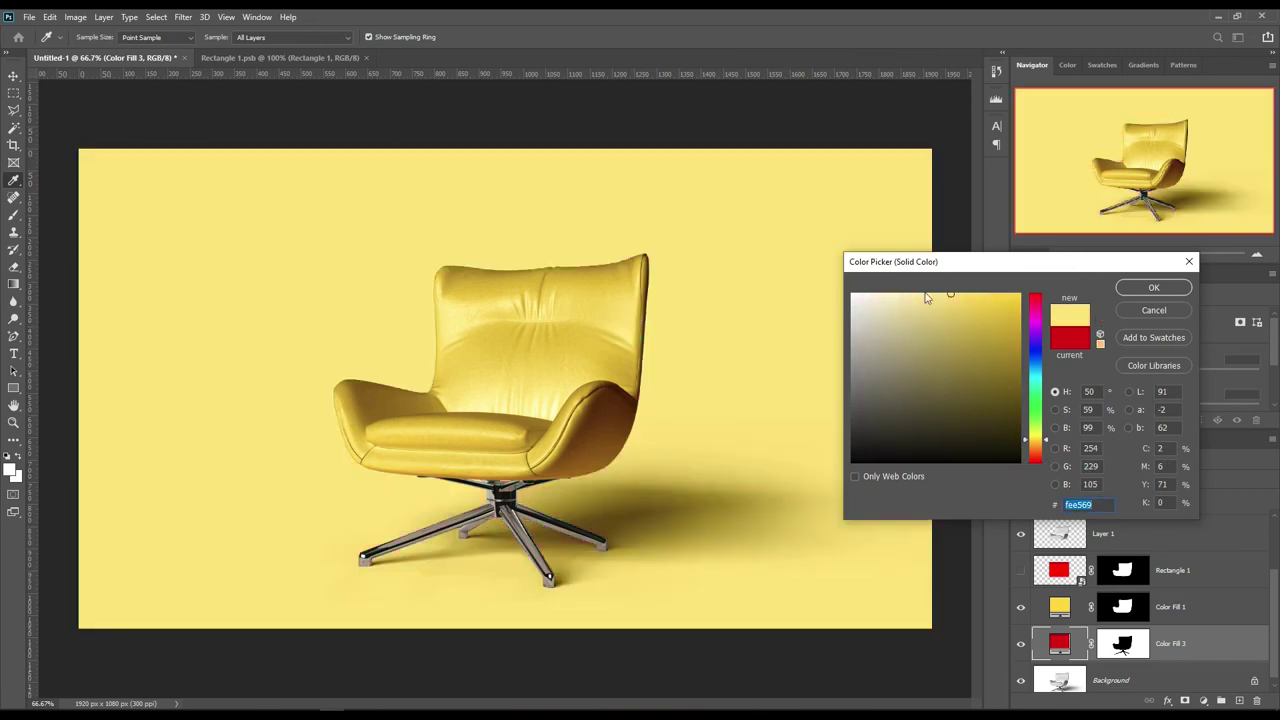
pyautogui.click(1151, 288)
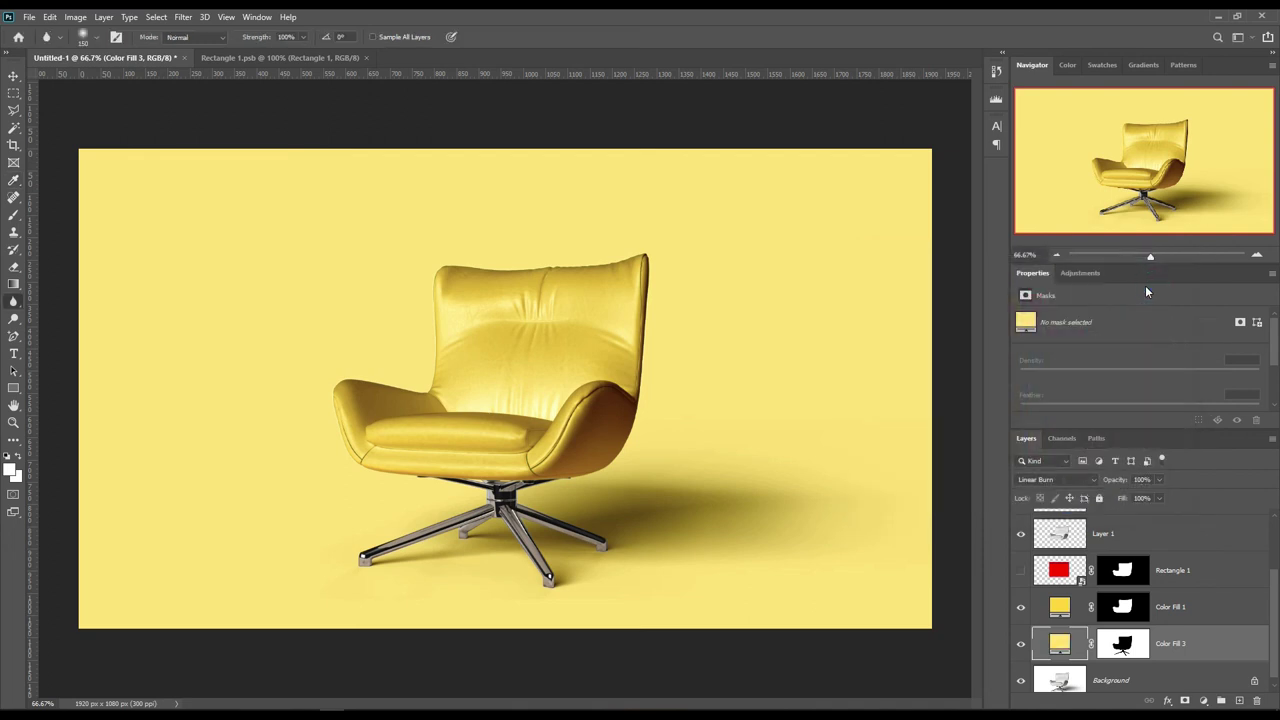